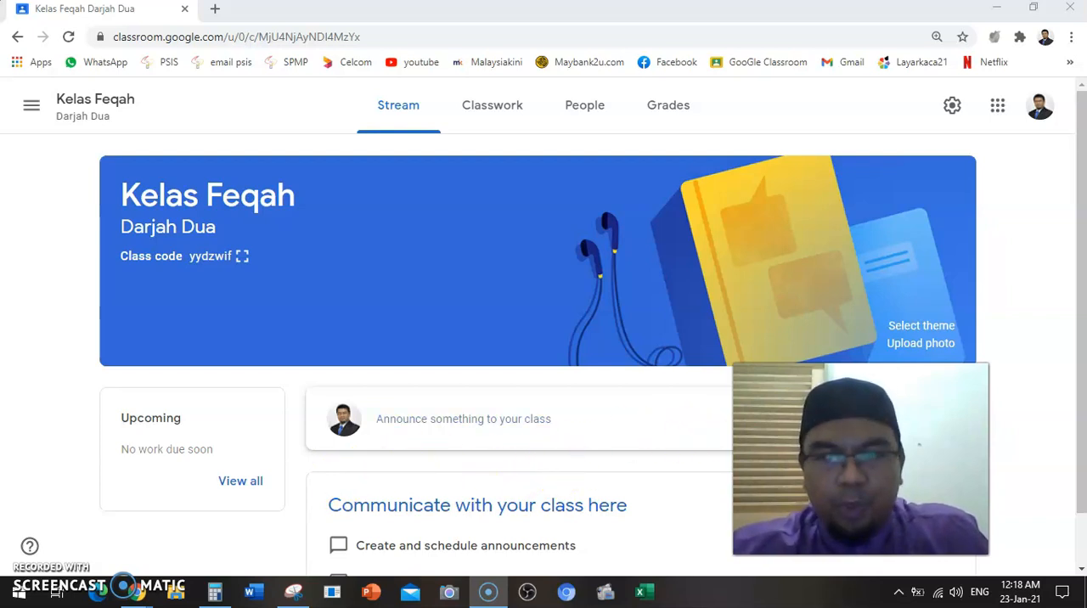
# Start a new quiz assignment in the classwork of Kelas Feqah
pyautogui.moveTo(862, 460); pyautogui.dragTo(920, 464)
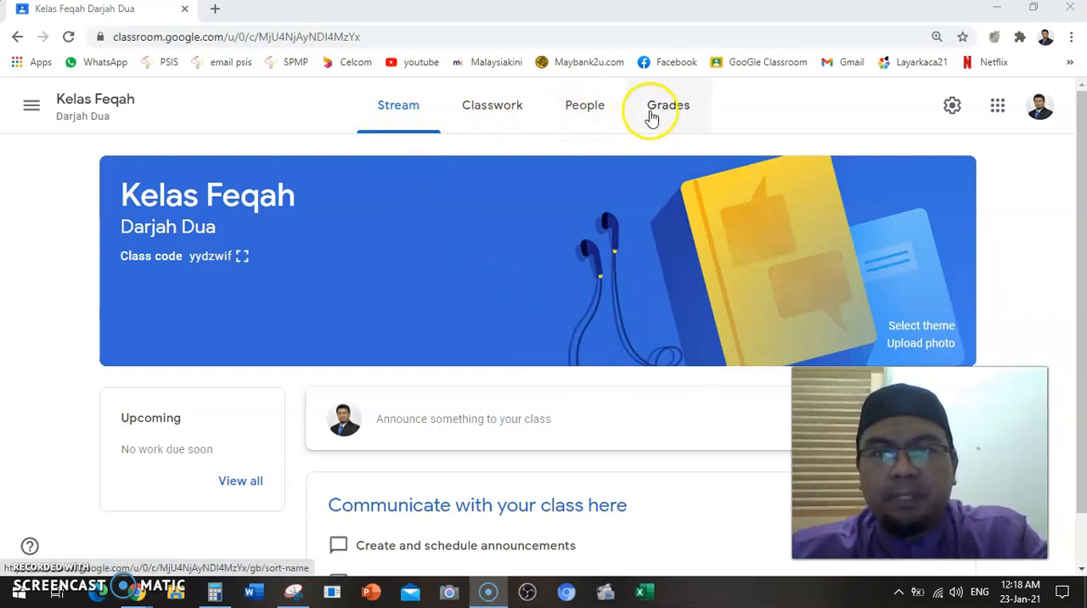
pyautogui.click(489, 115)
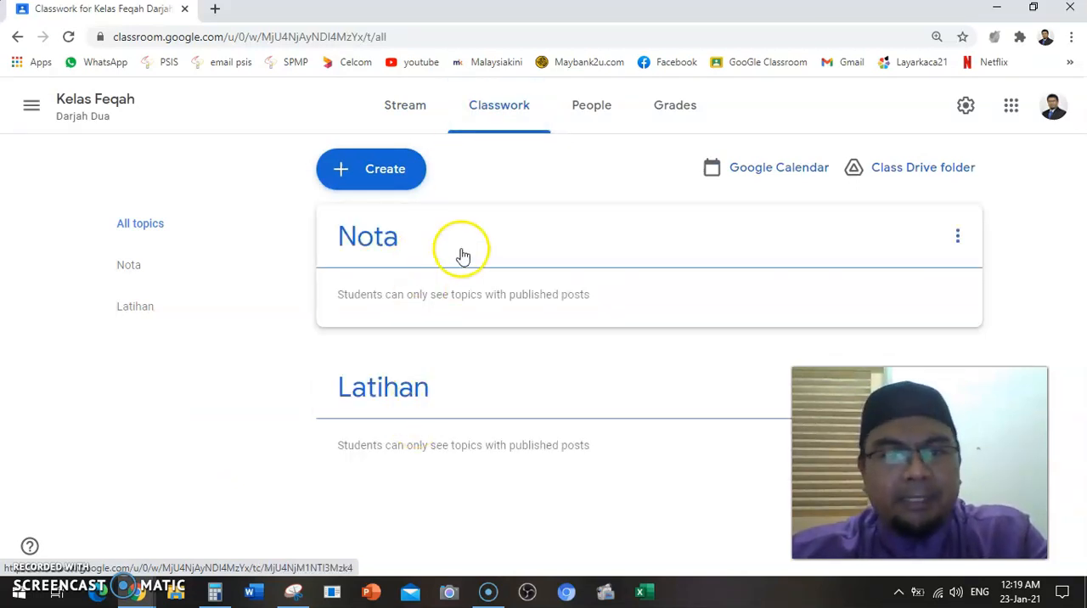
pyautogui.click(414, 189)
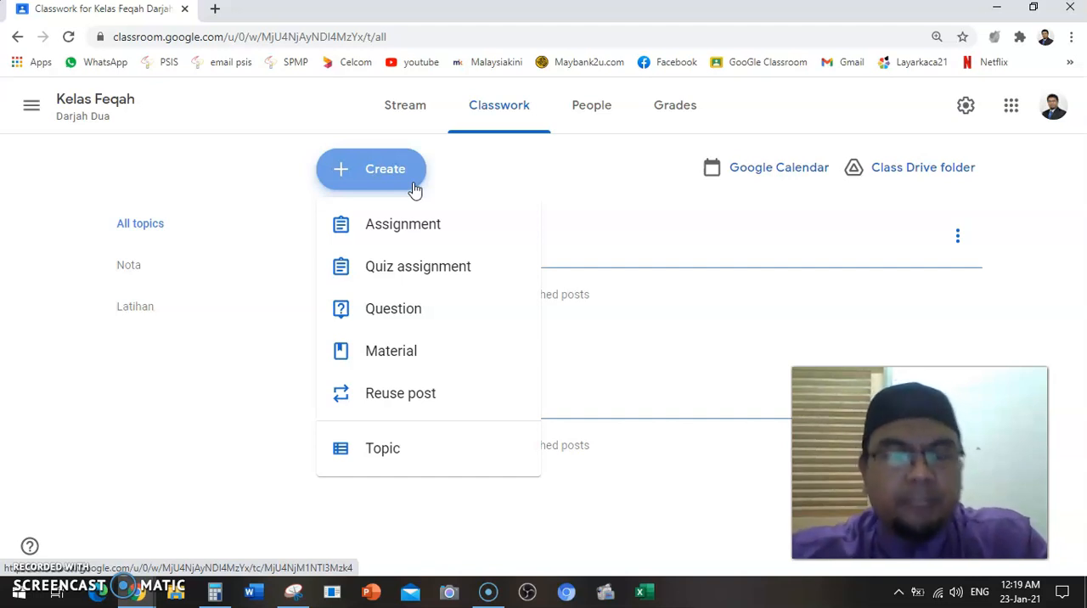
pyautogui.click(417, 224)
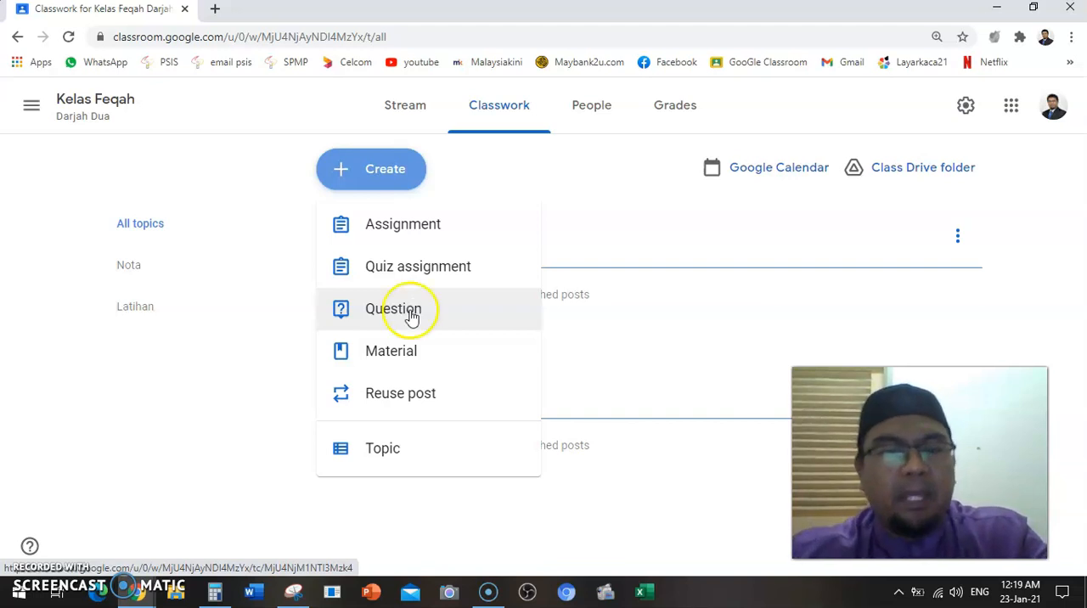
pyautogui.click(408, 352)
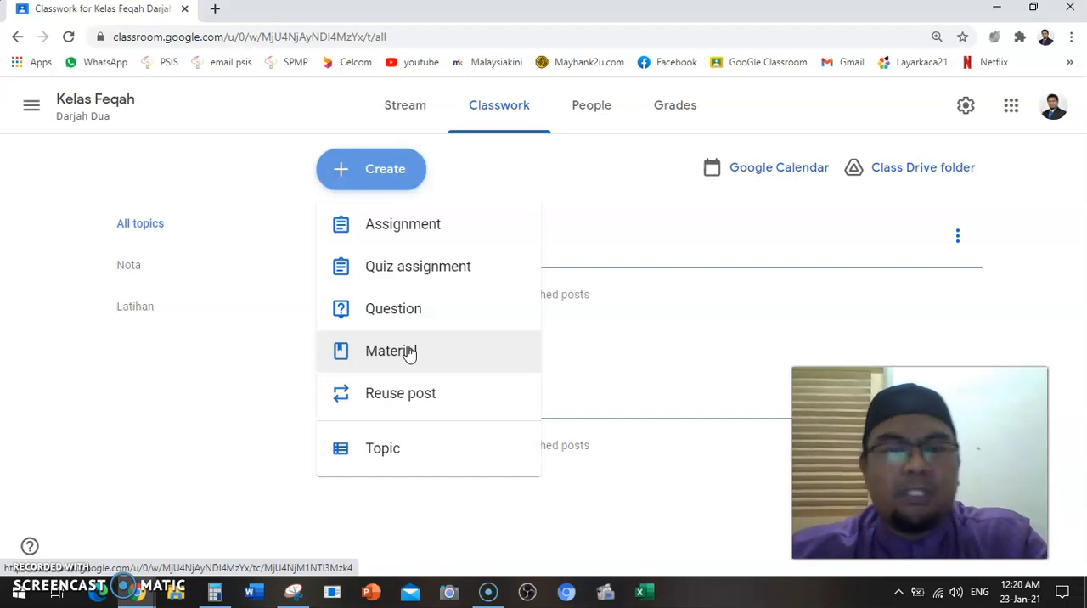
pyautogui.click(455, 267)
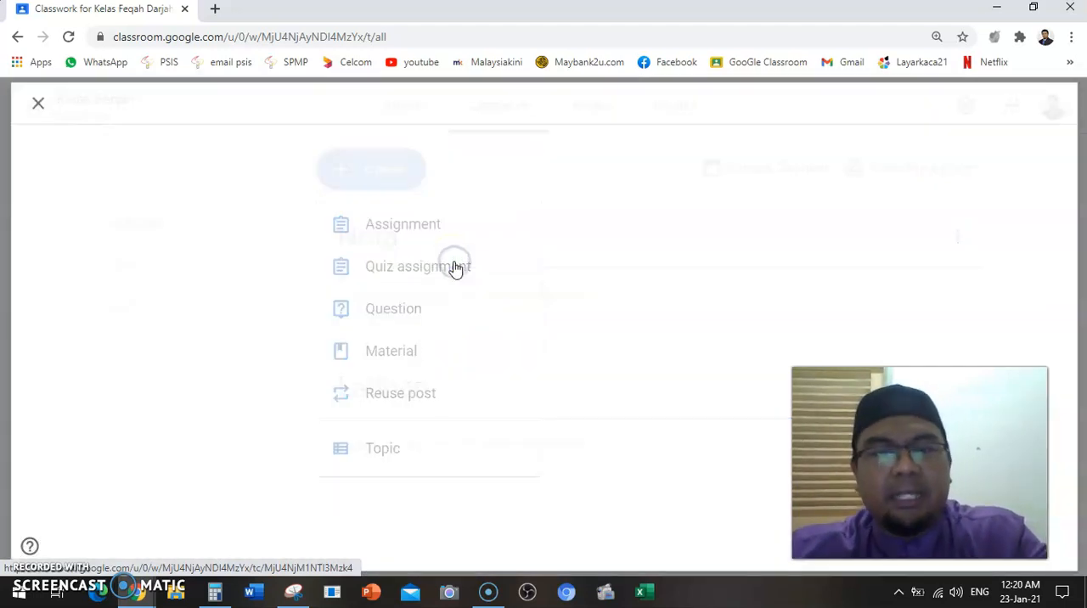
# Title the quiz assignment "Kuiz Bulan Januari"
pyautogui.click(436, 175)
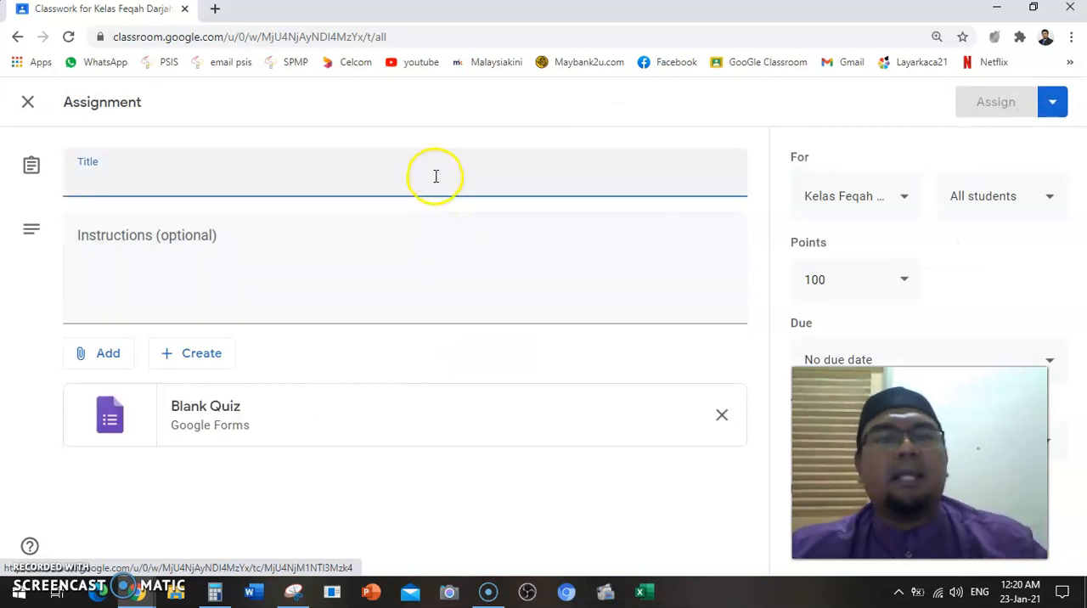
pyautogui.write('Kuiz Bul')
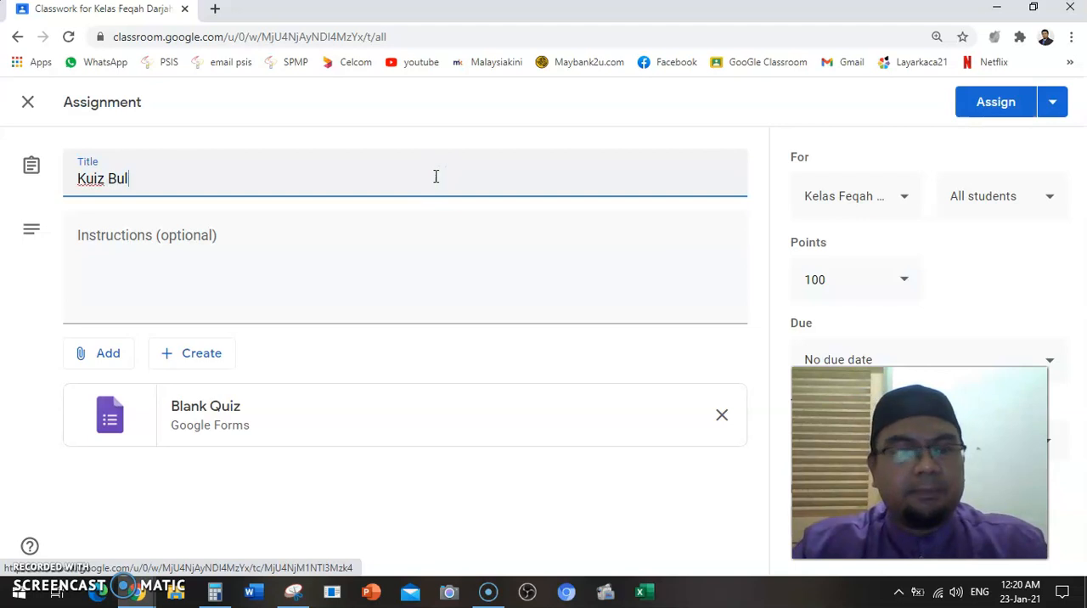
pyautogui.write('an januari')
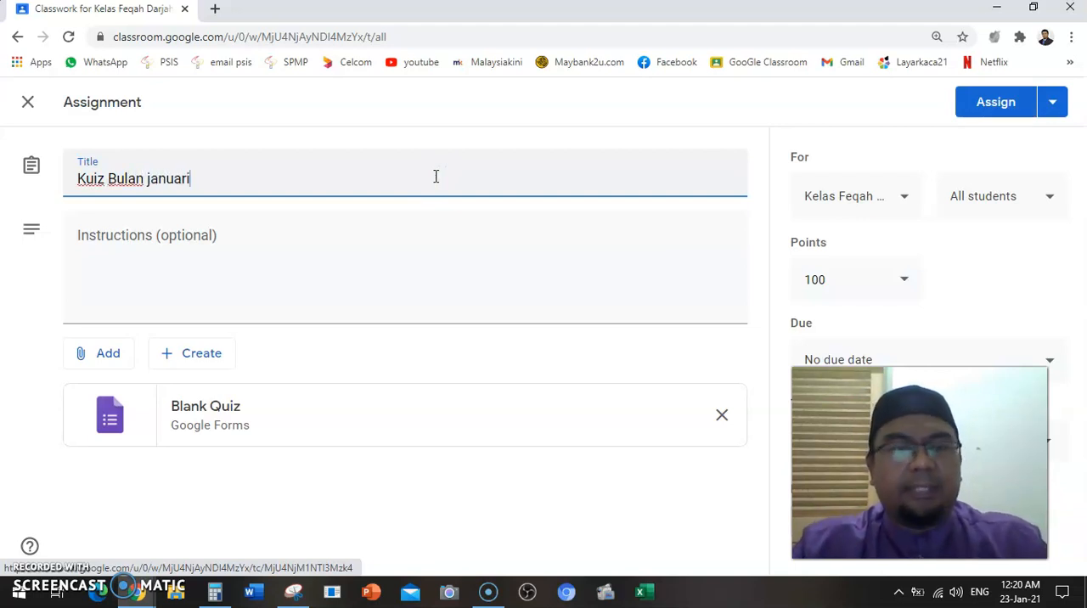
pyautogui.press('Left')
pyautogui.press('Left')
pyautogui.press('Left')
pyautogui.press('Left')
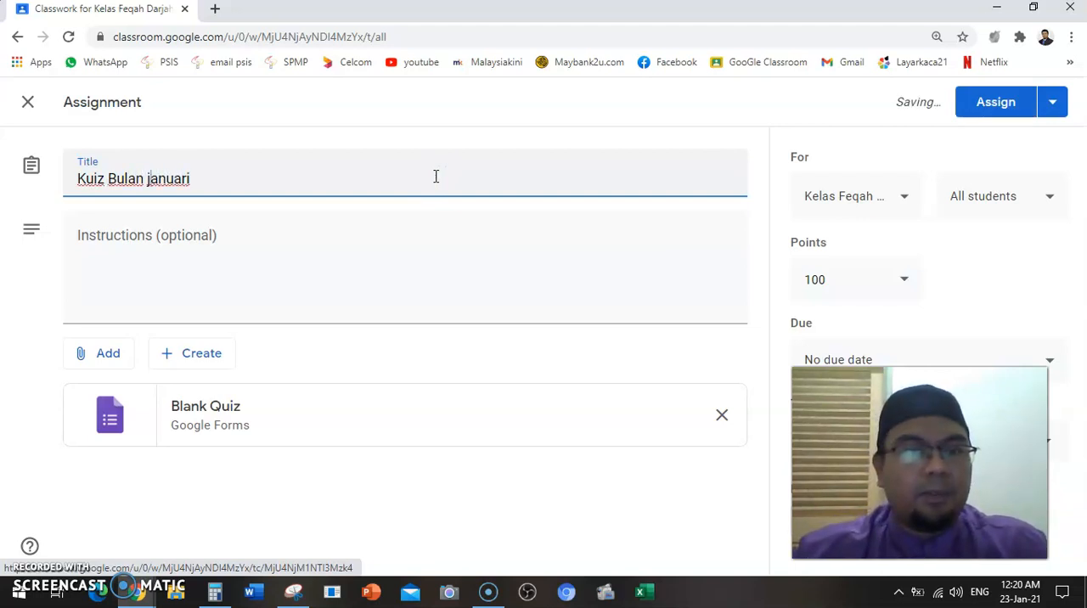
pyautogui.press('BackSpace')
pyautogui.write('J')
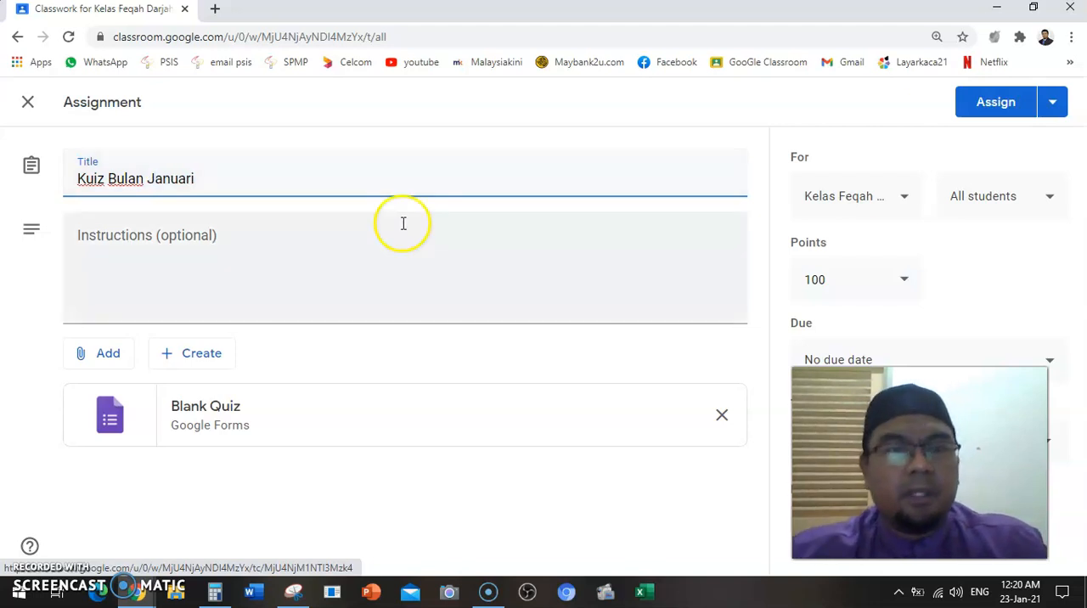
# Enter "Sila jawab semua soalan" as the assignment's instructions
pyautogui.click(378, 257)
pyautogui.write('Sila jawab semua soalan')
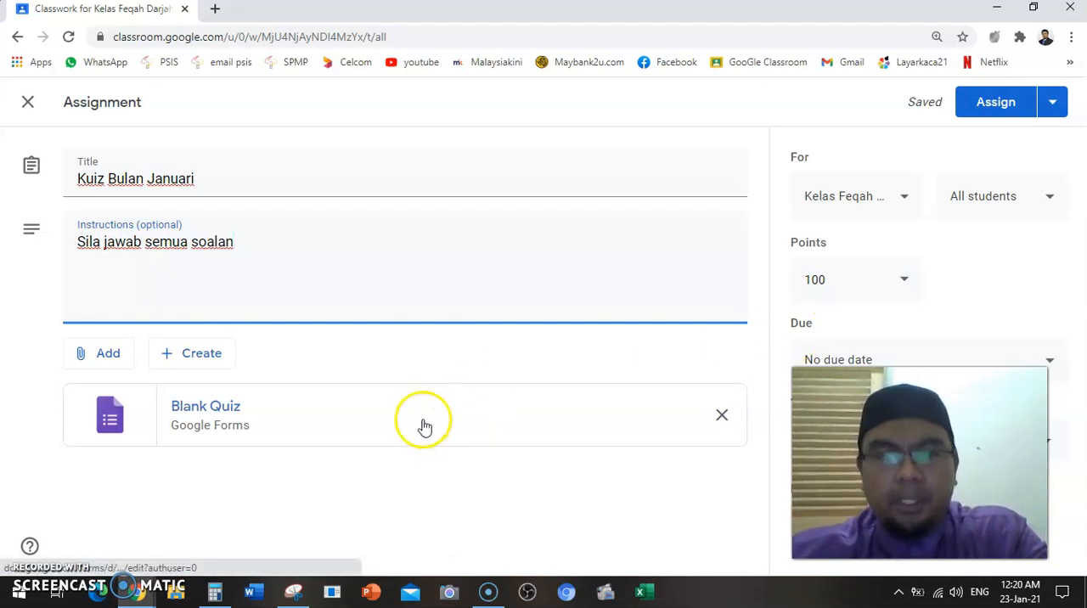
# File the assignment under the Latihan topic and set its points to Ungraded
pyautogui.moveTo(920, 463); pyautogui.dragTo(548, 491)
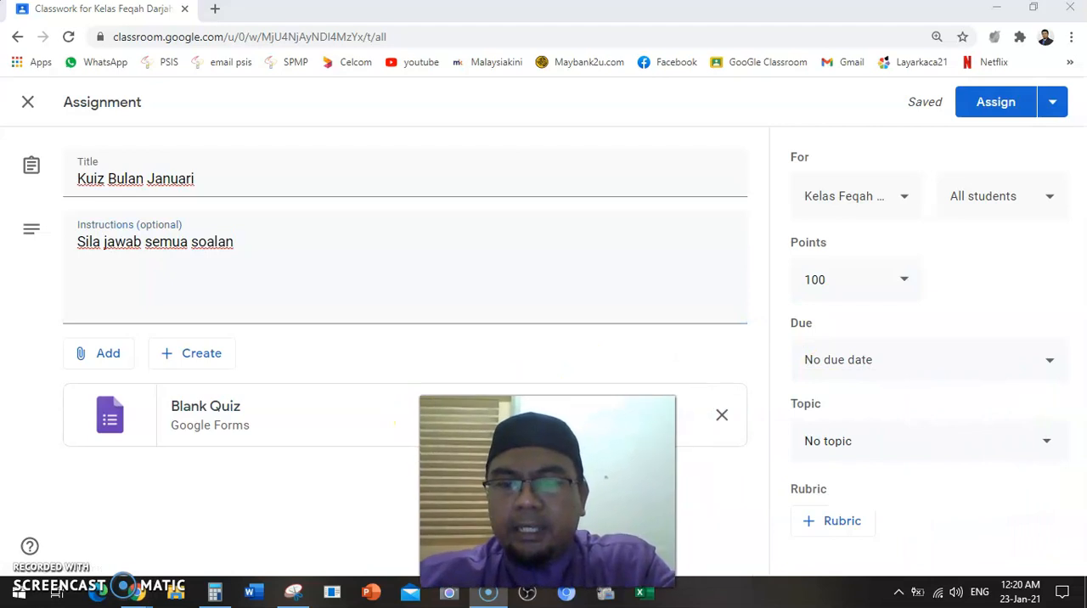
pyautogui.click(892, 444)
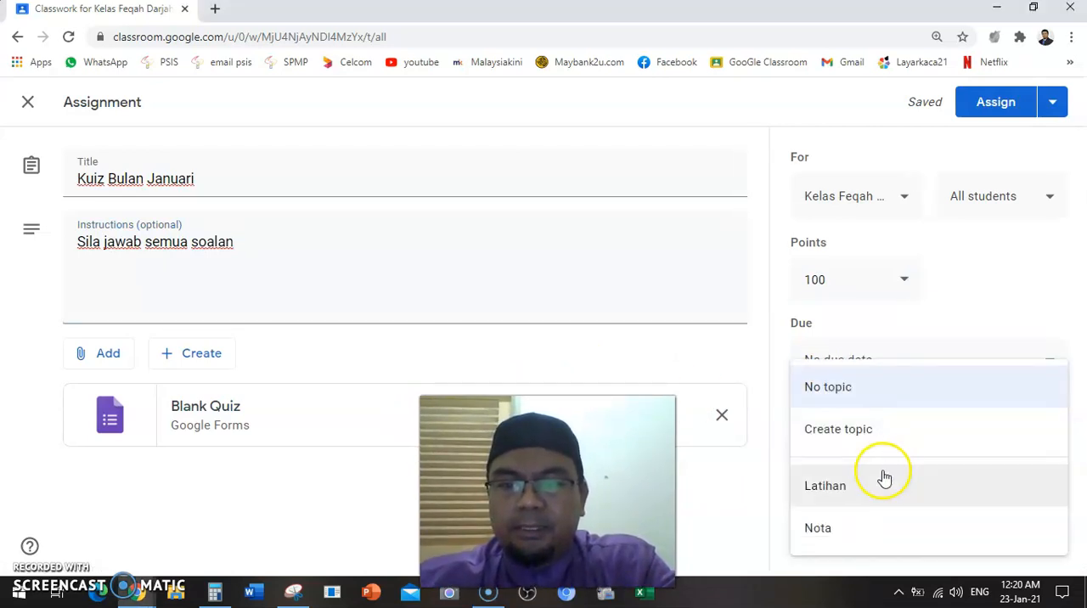
pyautogui.click(883, 480)
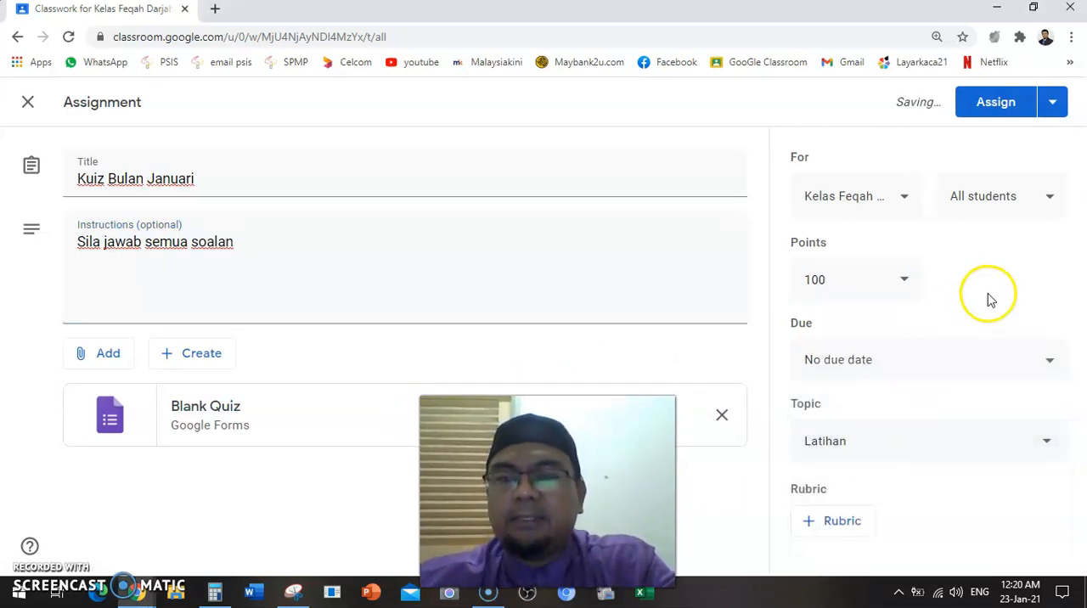
pyautogui.click(905, 280)
pyautogui.click(851, 323)
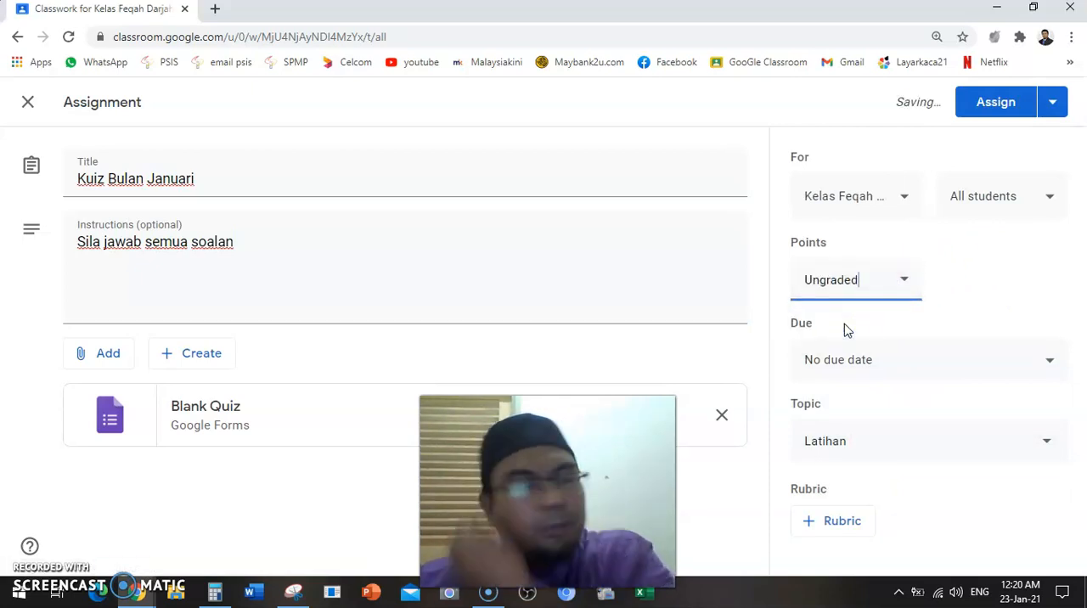
# Save the Kuiz Bulan Januari assignment as a draft
pyautogui.click(1052, 105)
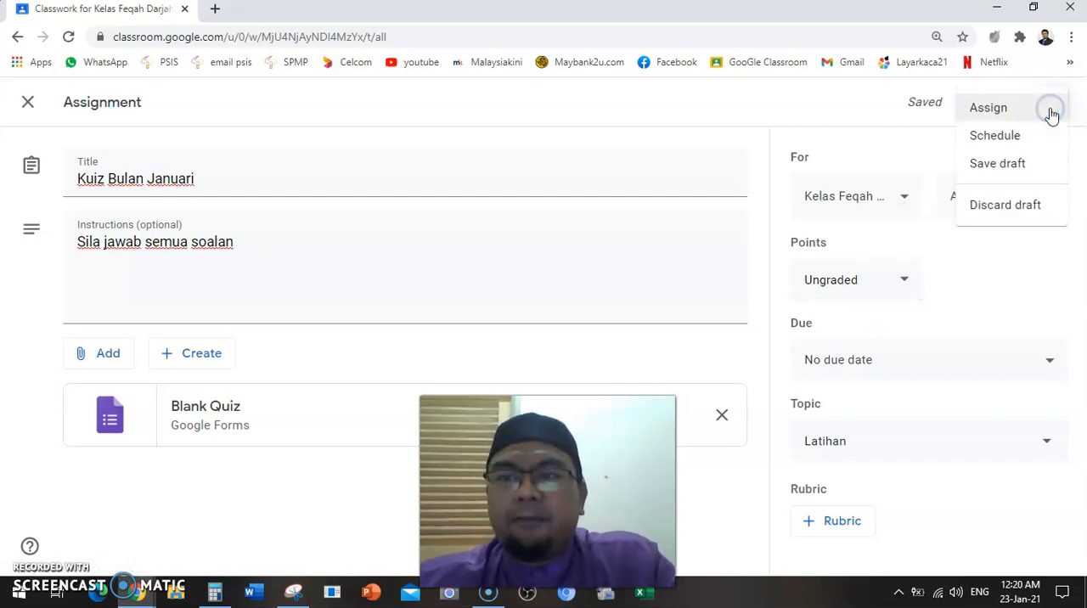
pyautogui.click(1016, 162)
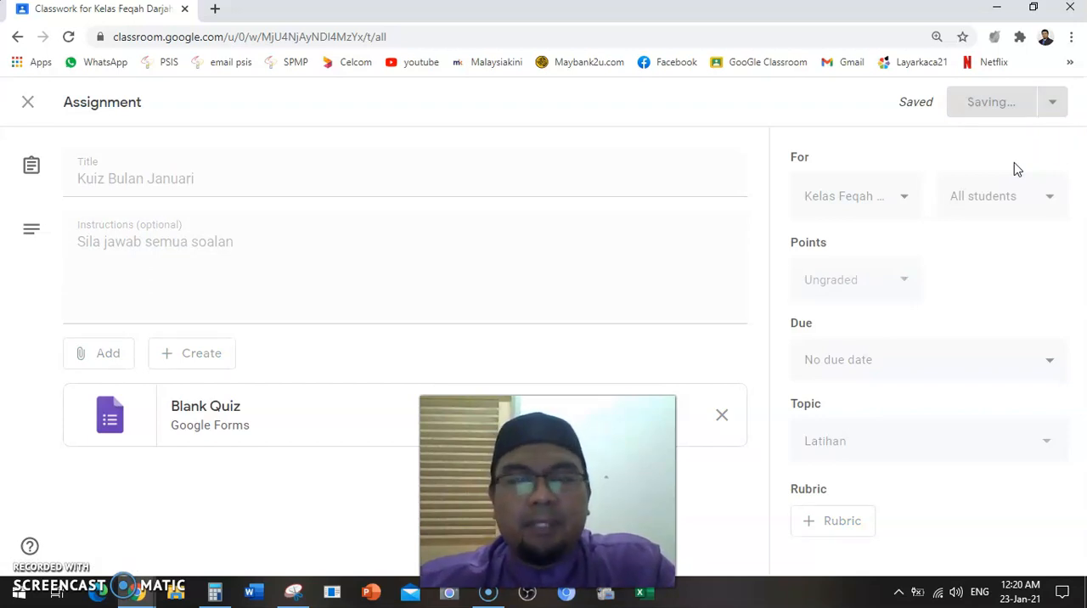
pyautogui.moveTo(500, 388); pyautogui.dragTo(492, 348)
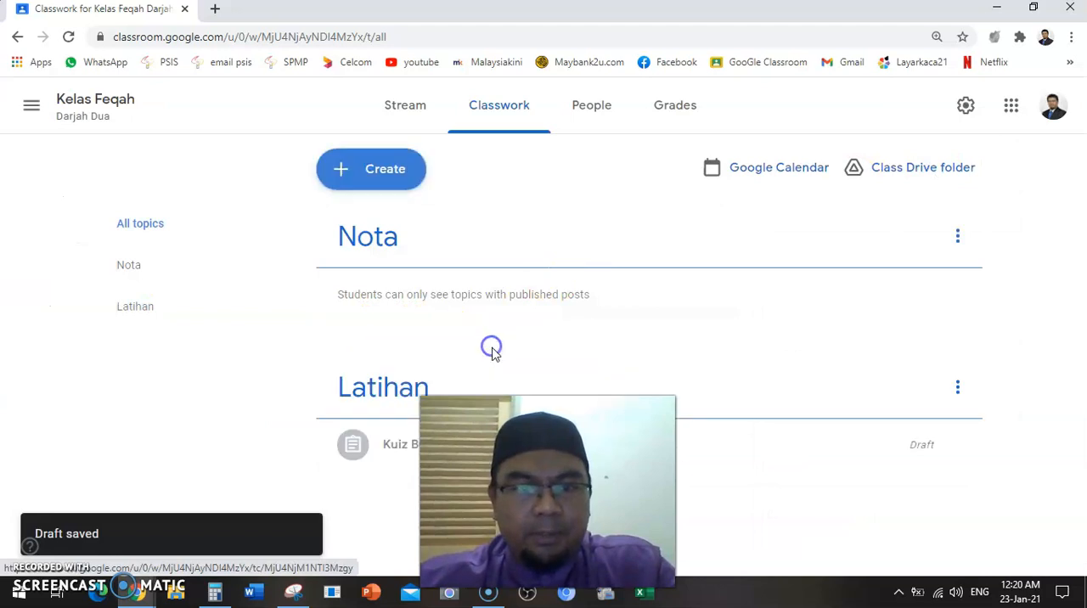
pyautogui.moveTo(544, 485); pyautogui.dragTo(132, 353)
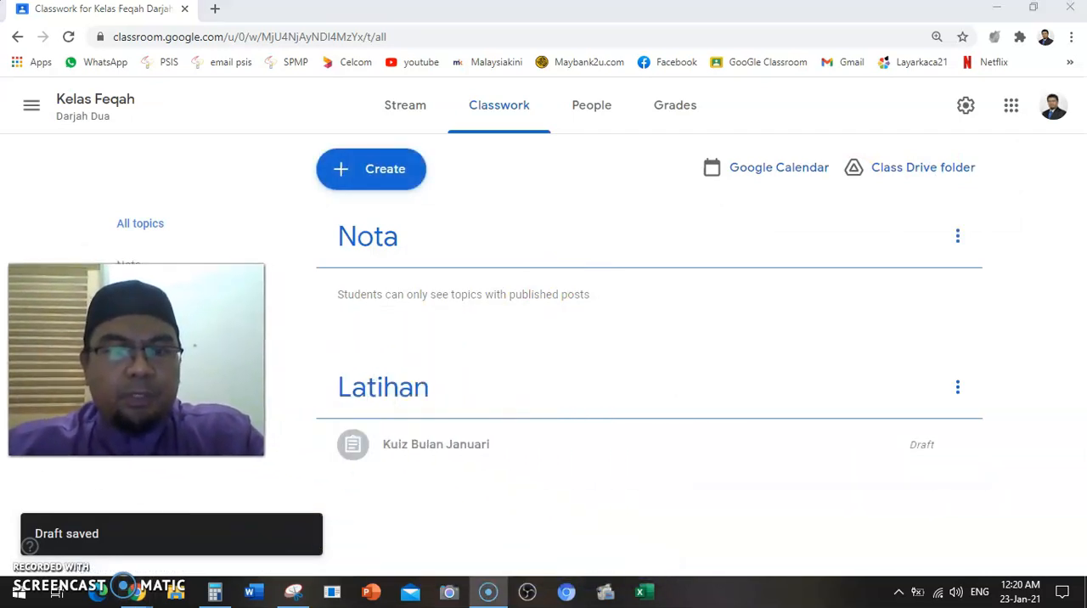
# Check the class stream for the saved quiz draft and return to the classwork list
pyautogui.click(404, 112)
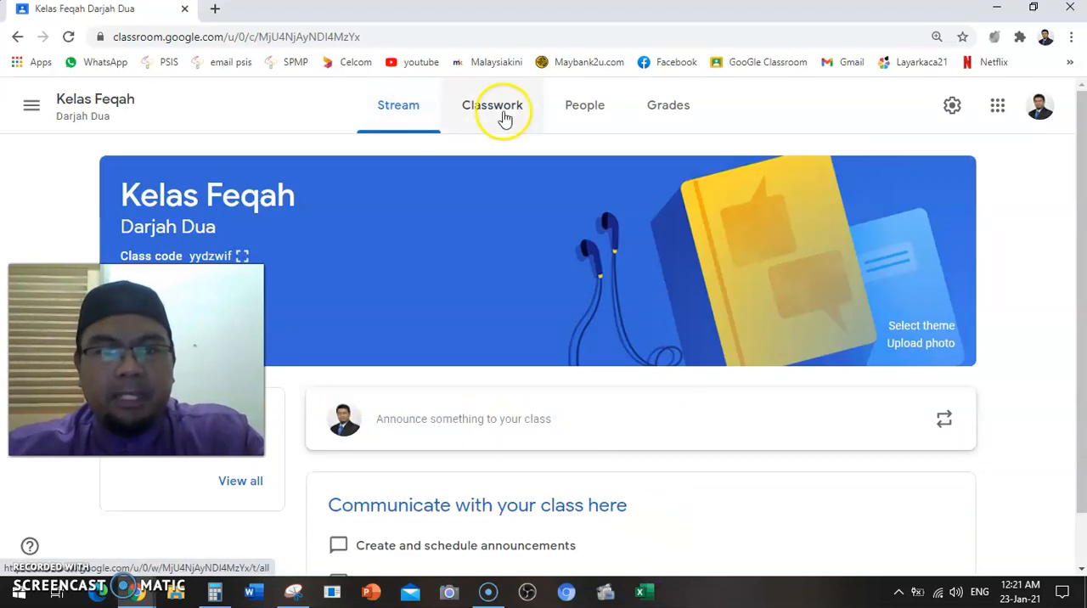
pyautogui.scroll(-1, 495, 253)
pyautogui.scroll(1, 496, 253)
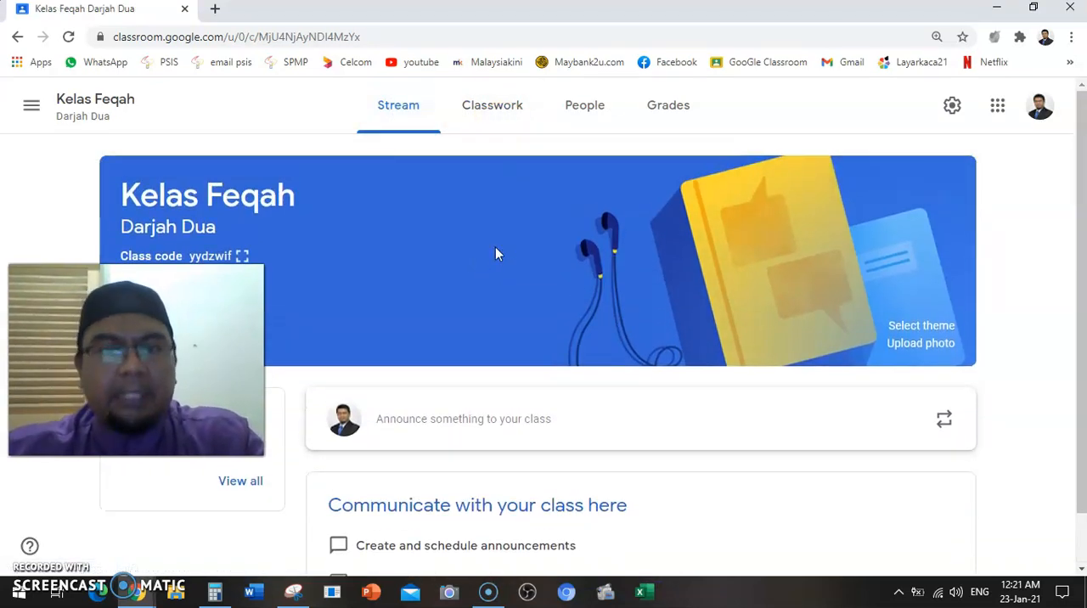
pyautogui.click(481, 103)
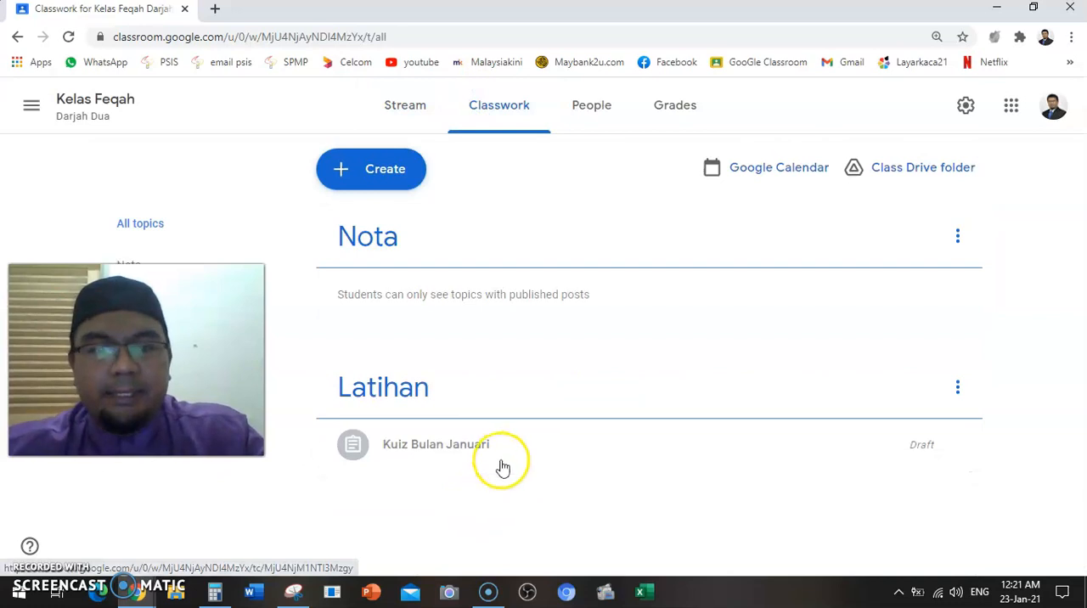
# Reopen the Kuiz Bulan Januari draft for editing and open its attached Blank Quiz form
pyautogui.click(960, 448)
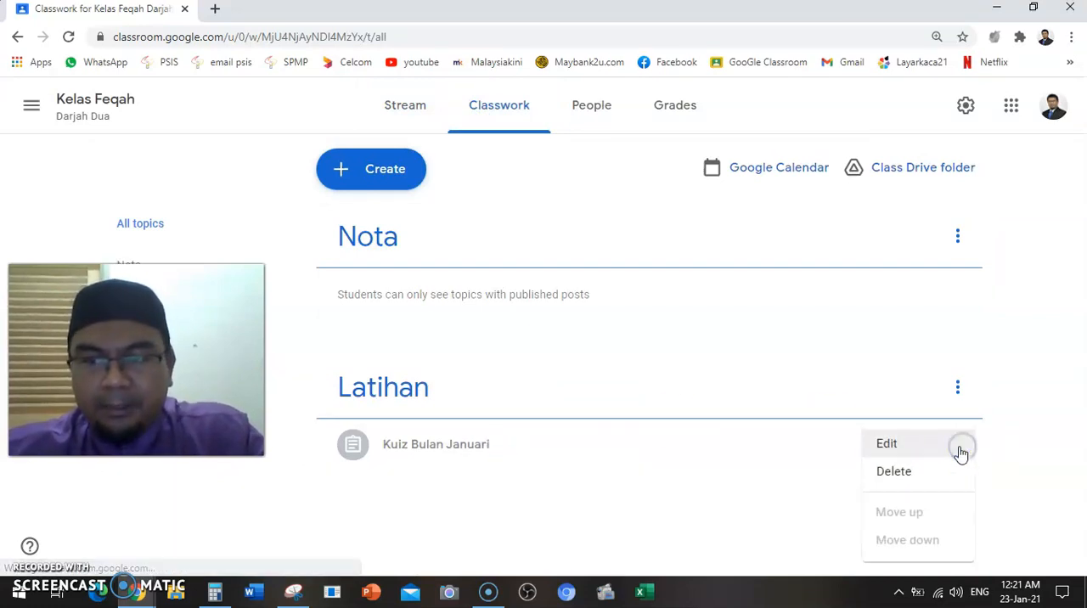
pyautogui.click(913, 446)
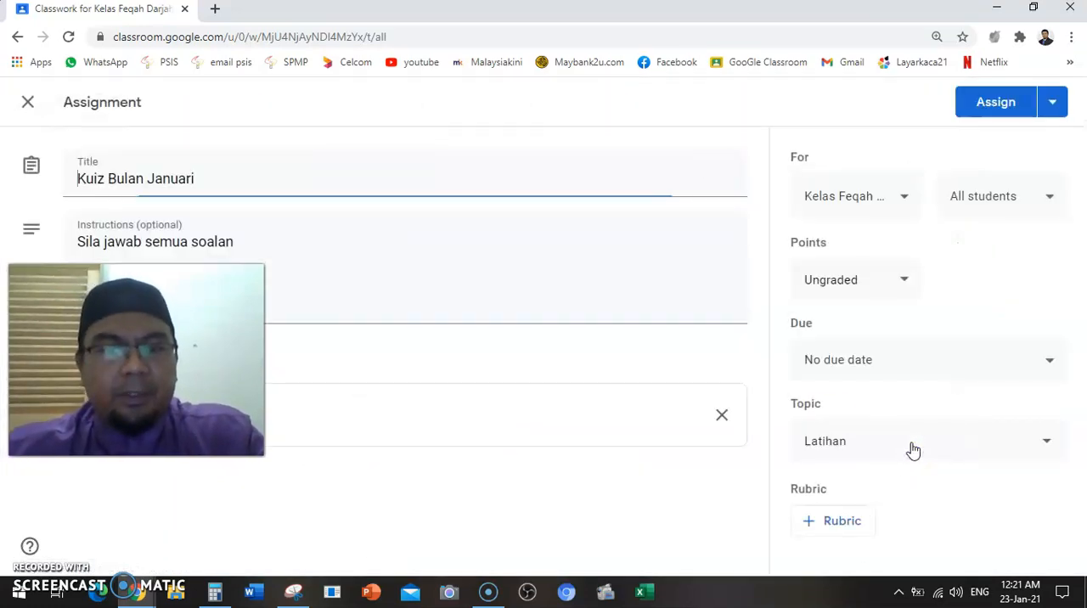
pyautogui.moveTo(137, 360); pyautogui.dragTo(920, 310)
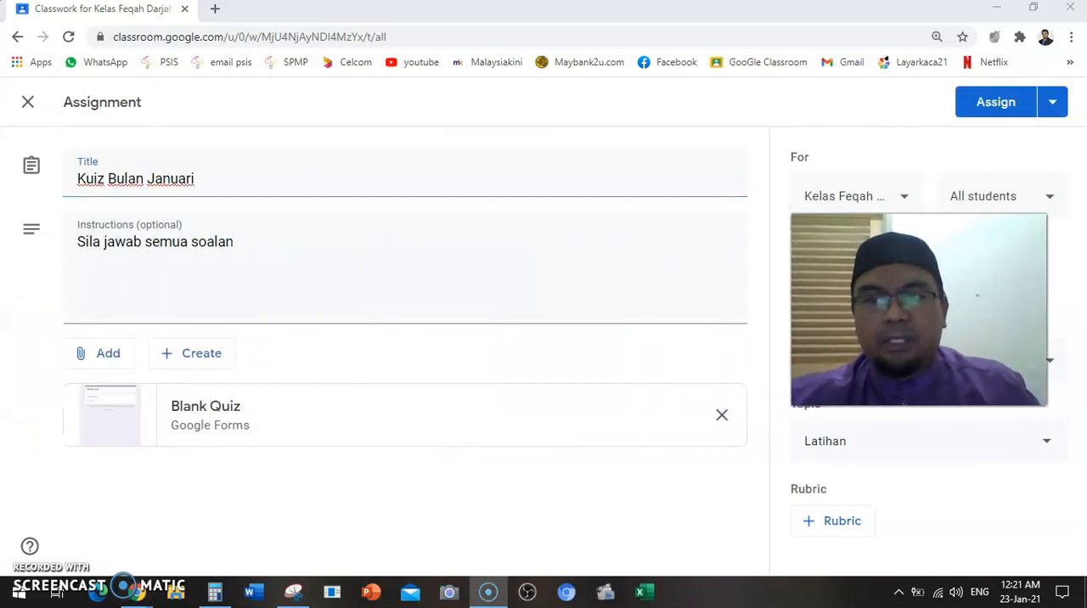
pyautogui.click(324, 420)
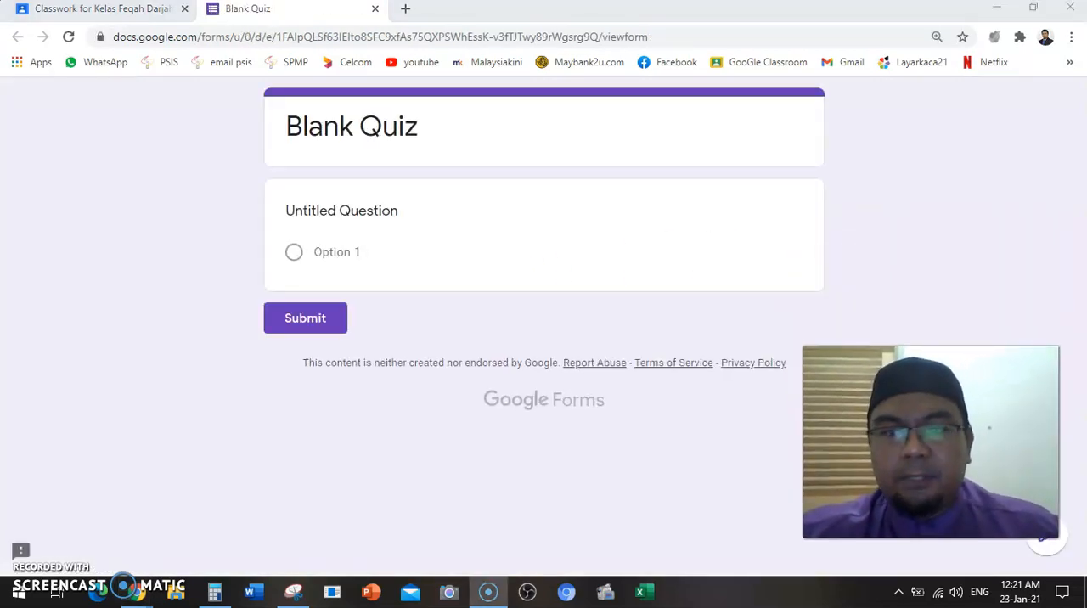
# Try to edit the Blank Quiz title directly in the form's respondent view
pyautogui.click(464, 134)
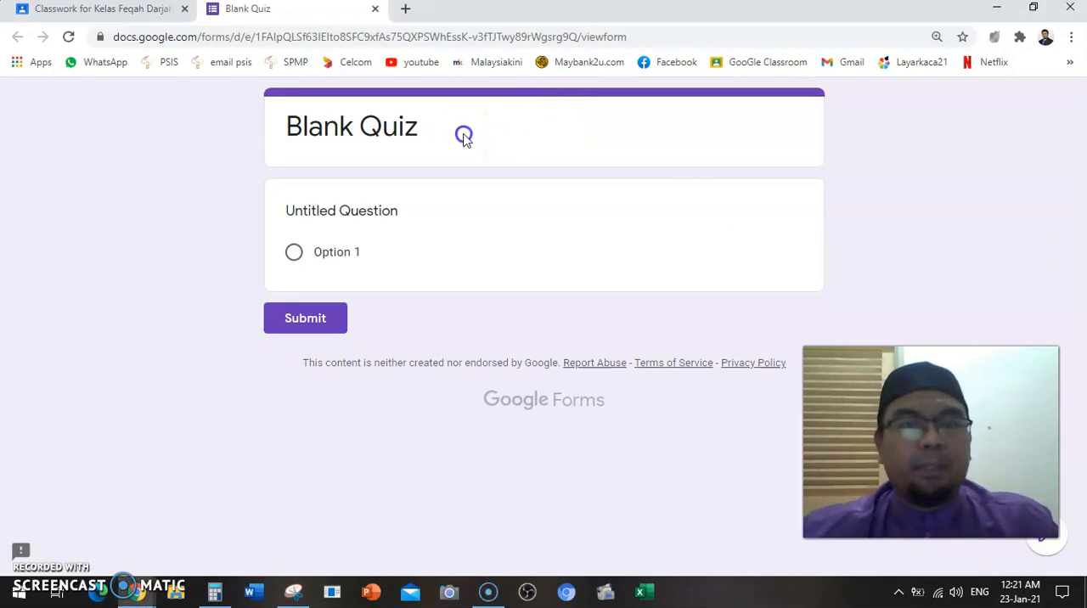
pyautogui.click(413, 129)
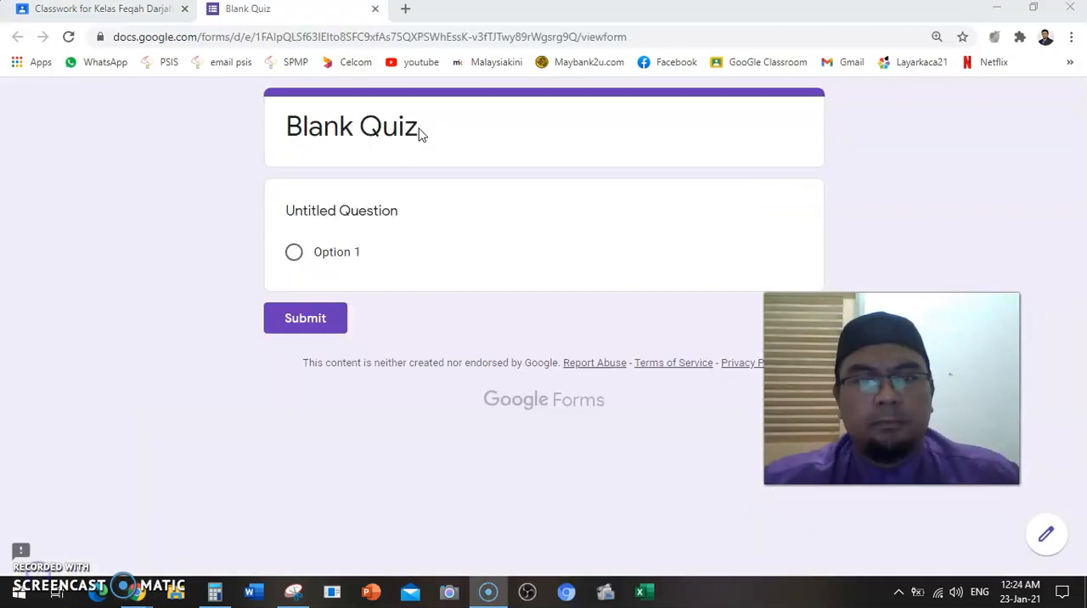
pyautogui.click(418, 132)
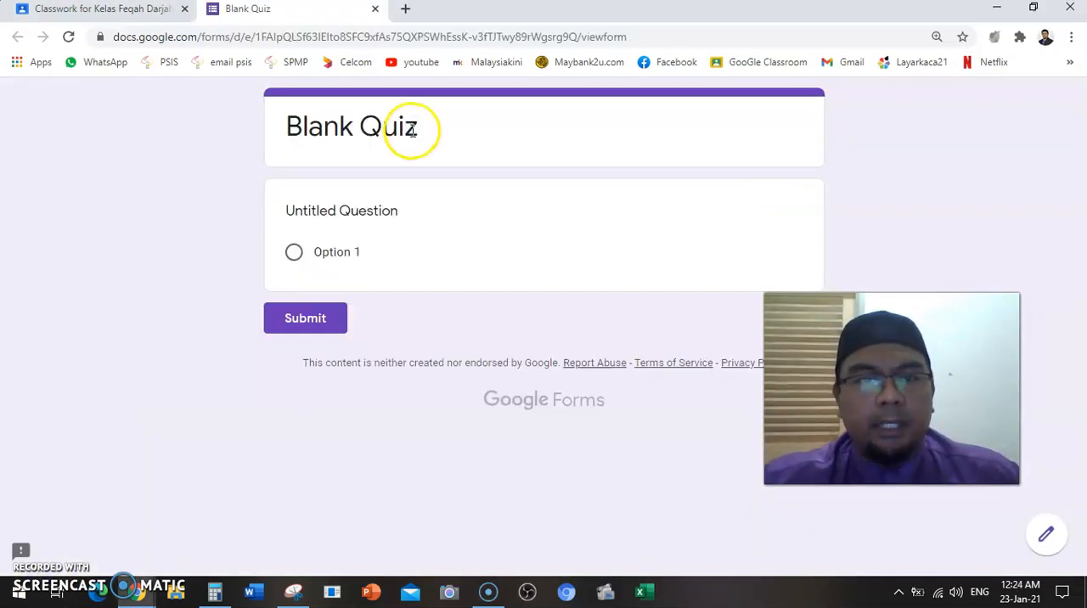
pyautogui.doubleClick(418, 132)
pyautogui.click(418, 132)
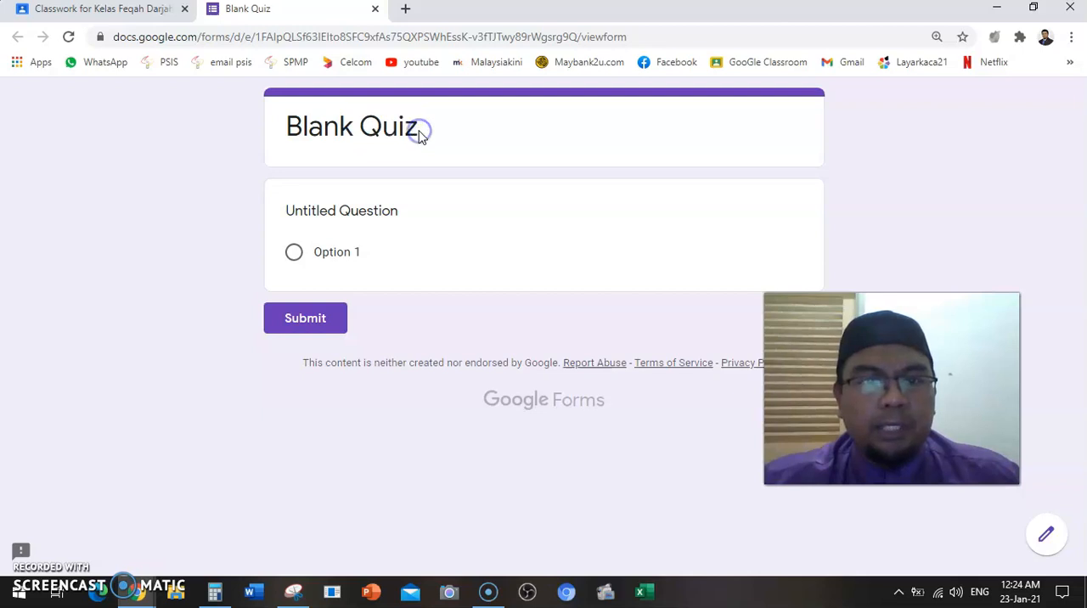
pyautogui.moveTo(417, 130); pyautogui.dragTo(364, 126)
pyautogui.click(363, 124)
pyautogui.tripleClick(364, 124)
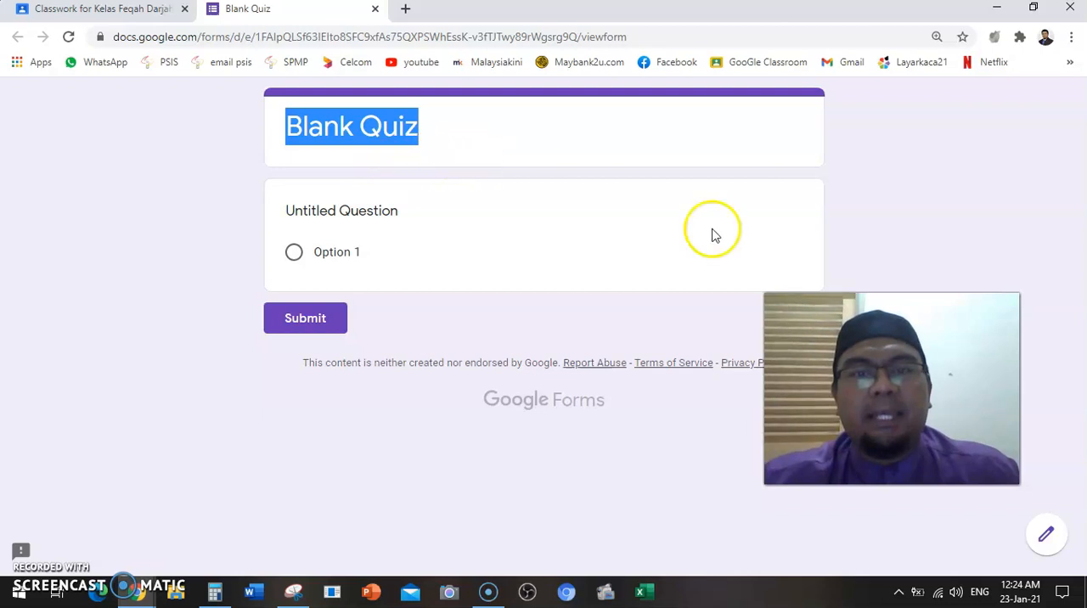
# Open the Blank Quiz form in edit mode and change its title to "Kuiz Januari"
pyautogui.click(1047, 537)
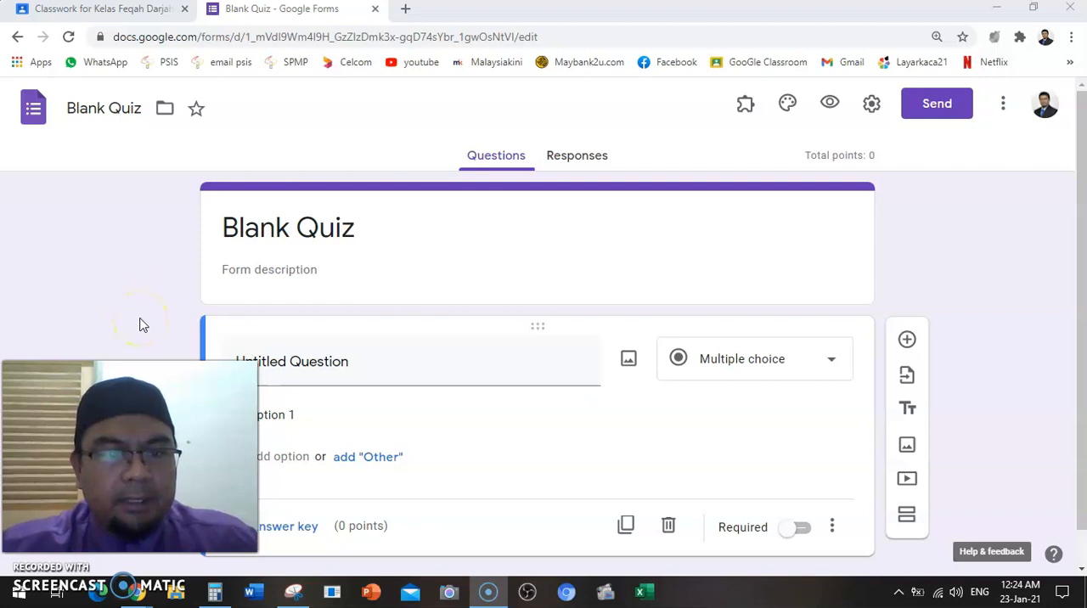
pyautogui.hotkey('ctrl', '-')
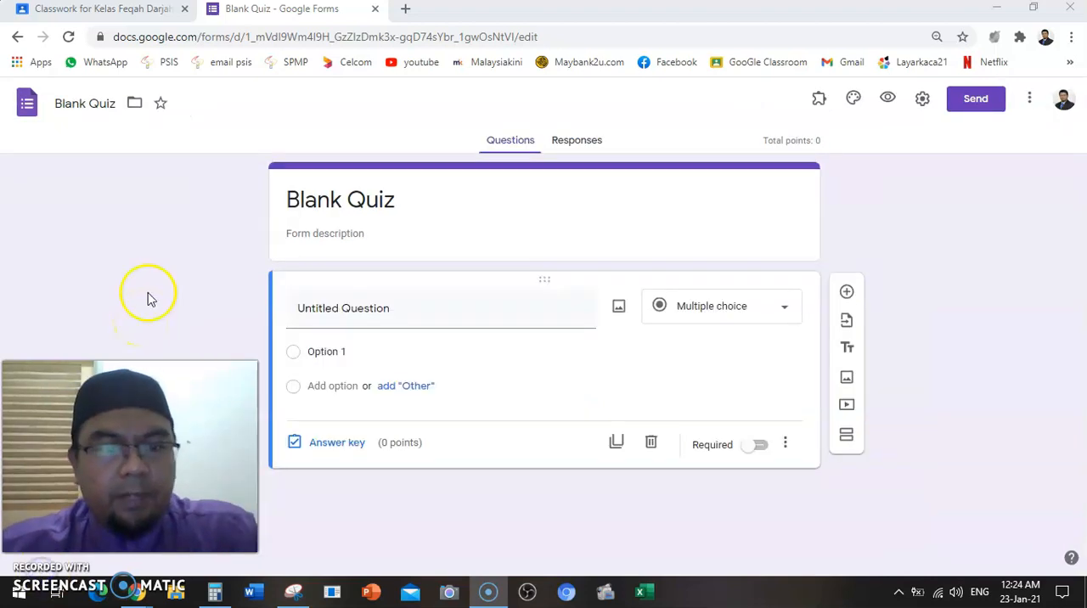
pyautogui.click(409, 199)
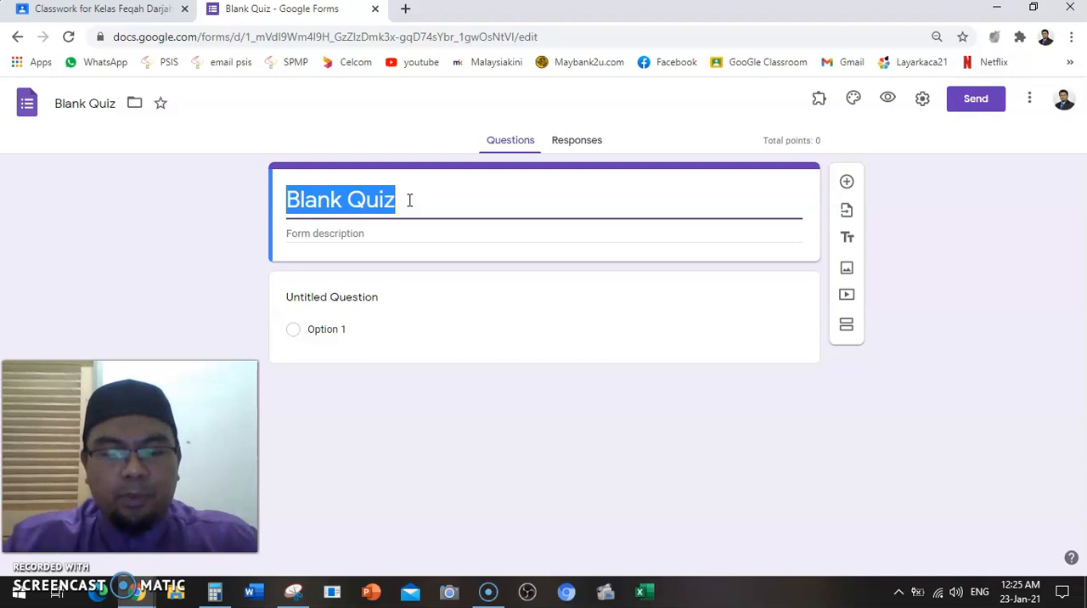
pyautogui.write('Kuiz J')
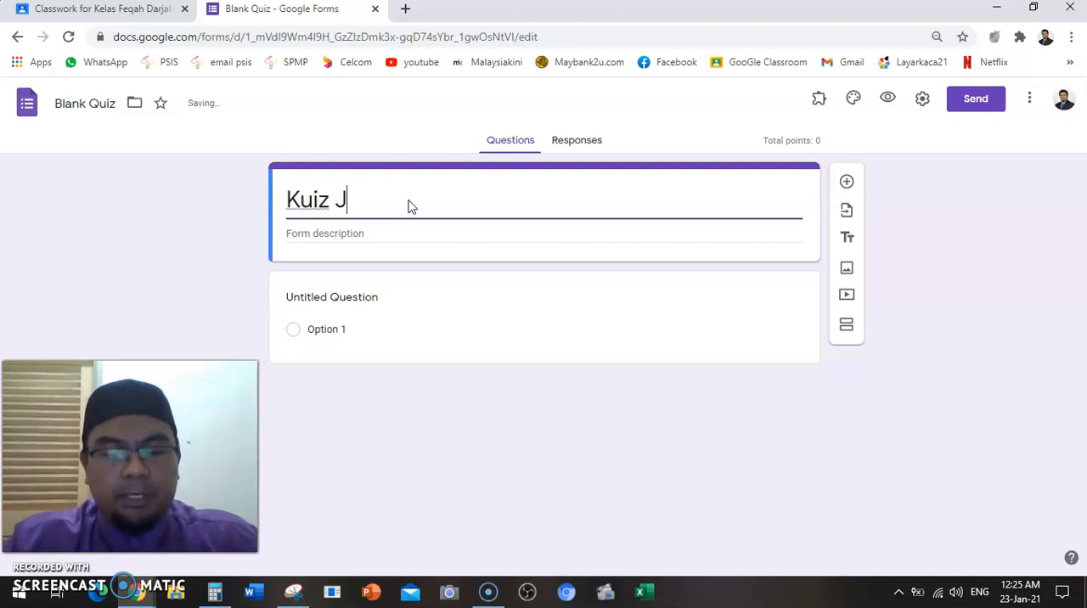
pyautogui.write('anuari')
pyautogui.click(230, 230)
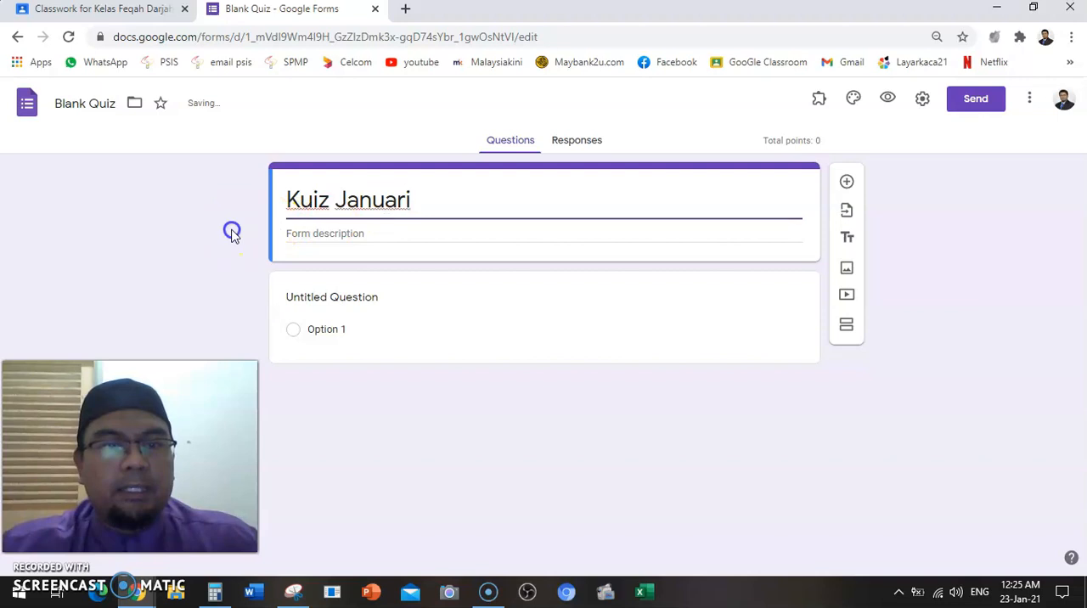
pyautogui.click(116, 106)
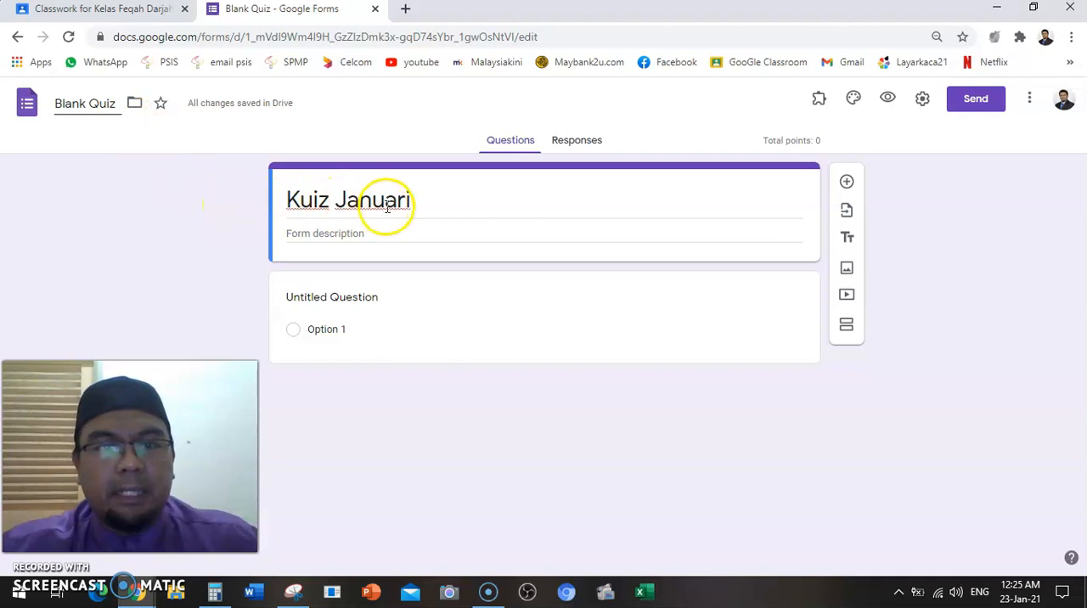
pyautogui.click(427, 186)
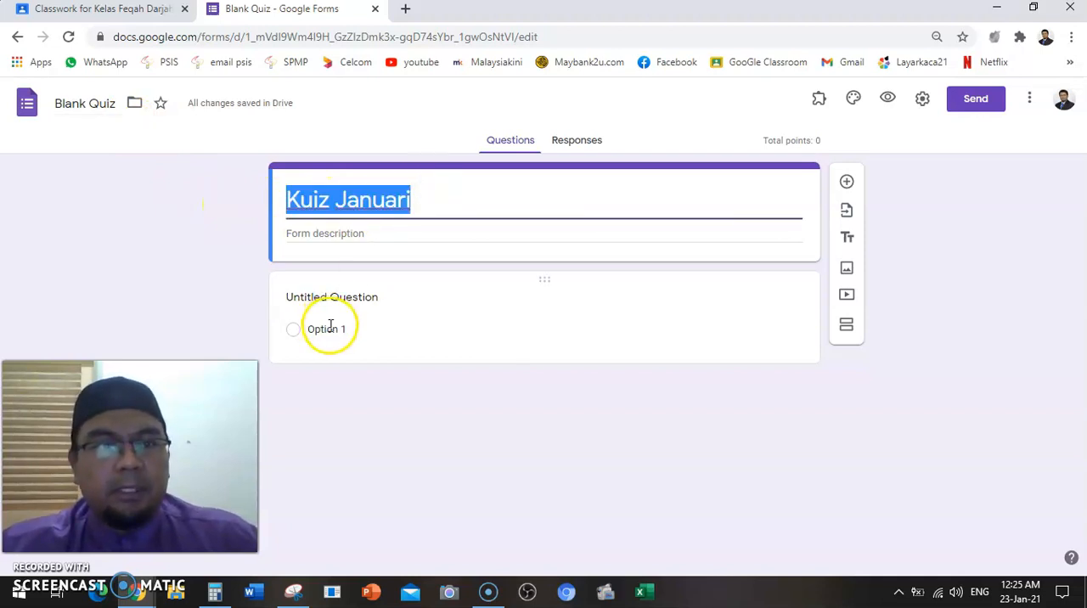
# Replace the untitled question's text with "Nama penuh" and use the Short answer type
pyautogui.click(327, 329)
pyautogui.click(375, 306)
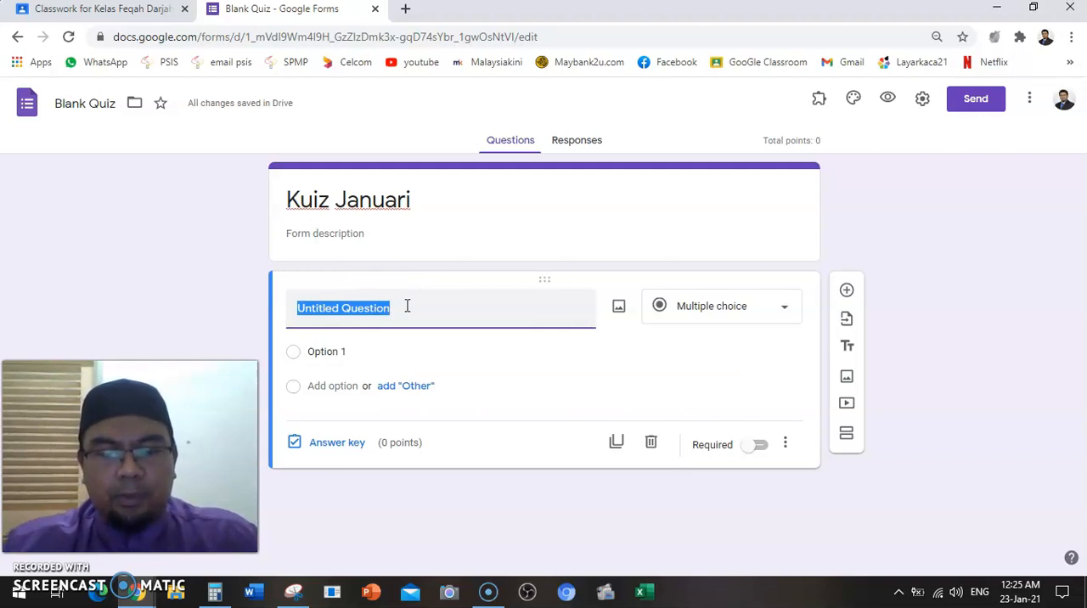
pyautogui.write('Nama penuh')
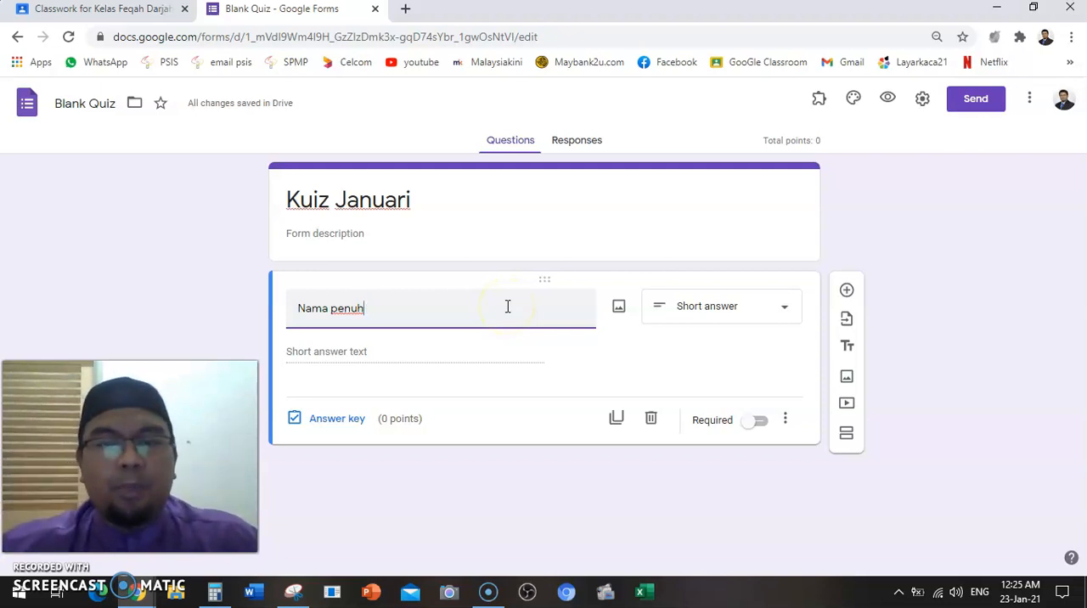
pyautogui.click(791, 305)
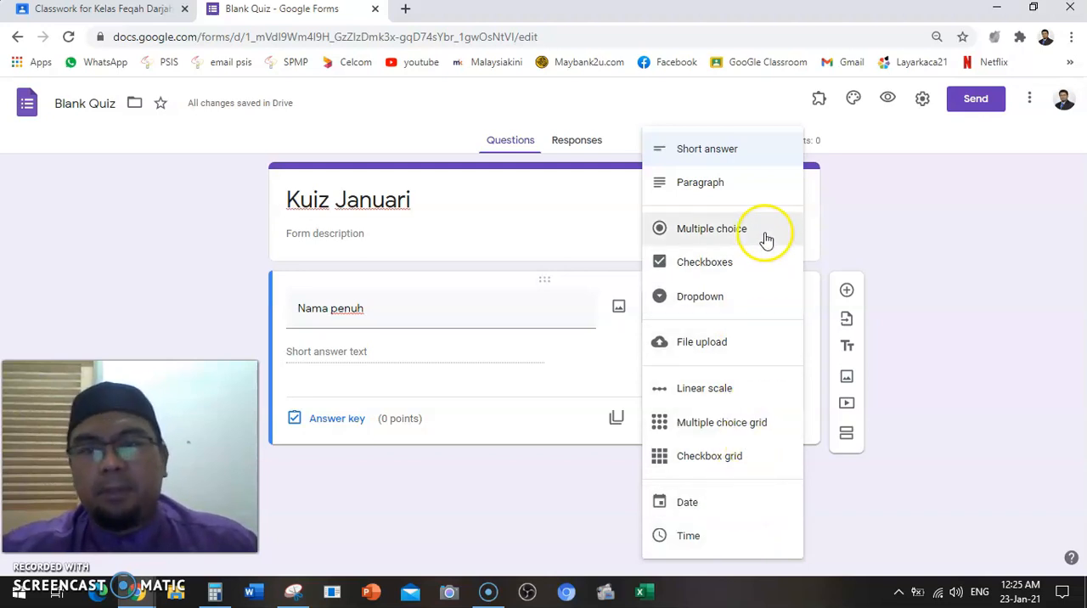
pyautogui.click(769, 161)
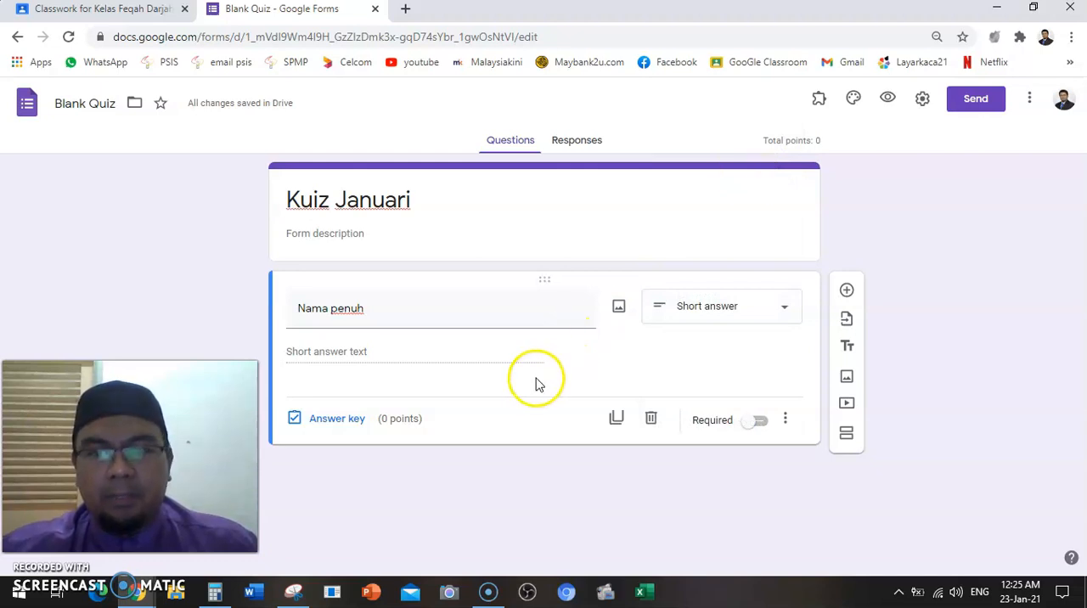
# Rewrite the first question's text as "1) Nama Penuh"
pyautogui.tripleClick(298, 308)
pyautogui.press('BackSpace')
pyautogui.write('1')
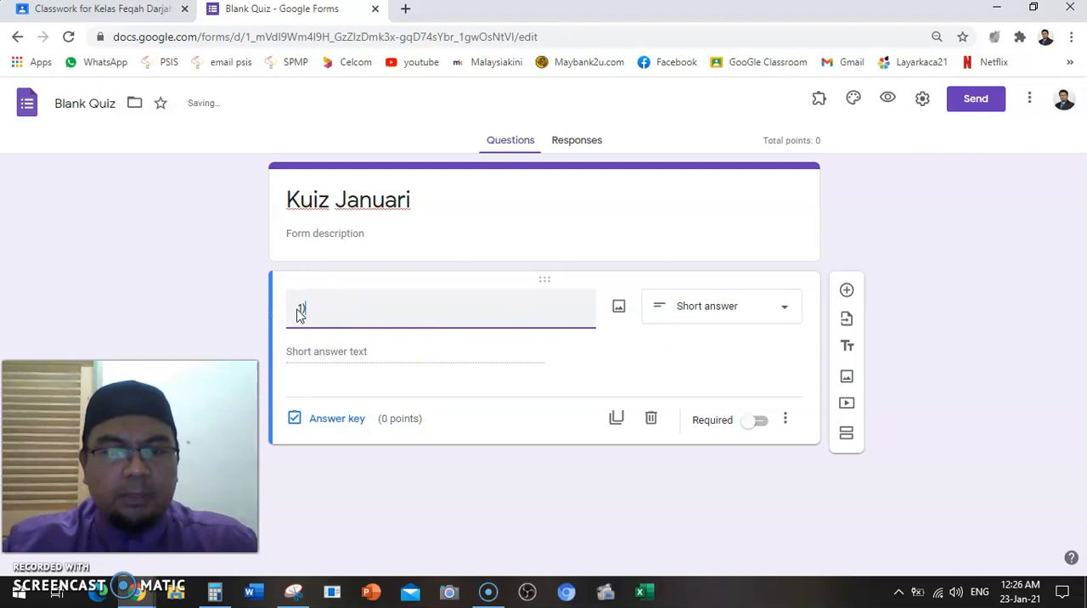
pyautogui.write(') Nama Penuh')
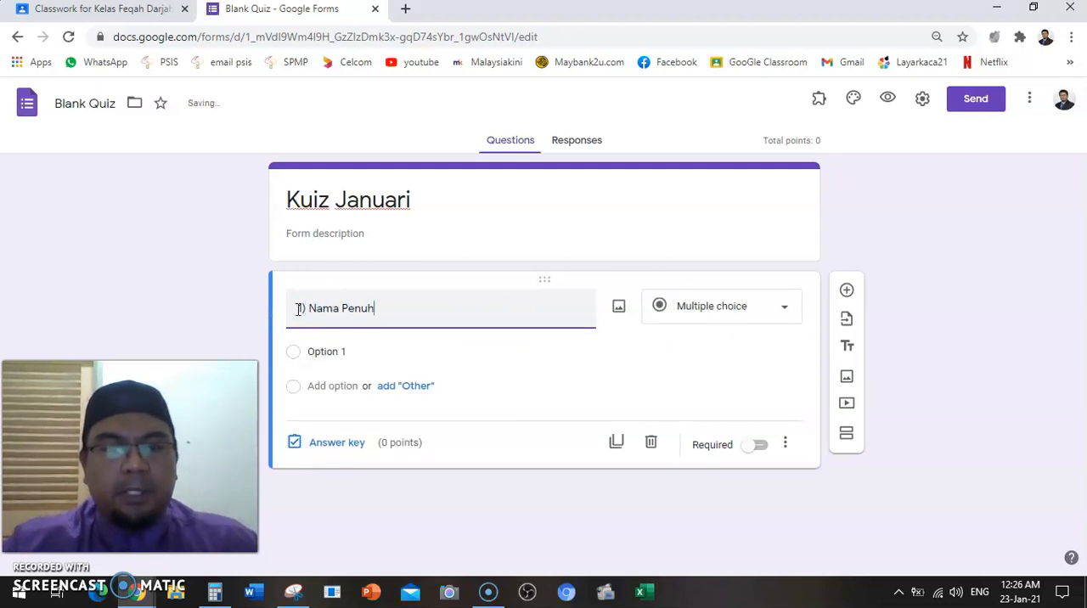
# Add a second question to the quiz with the text "2)No Telefon"
pyautogui.click(846, 290)
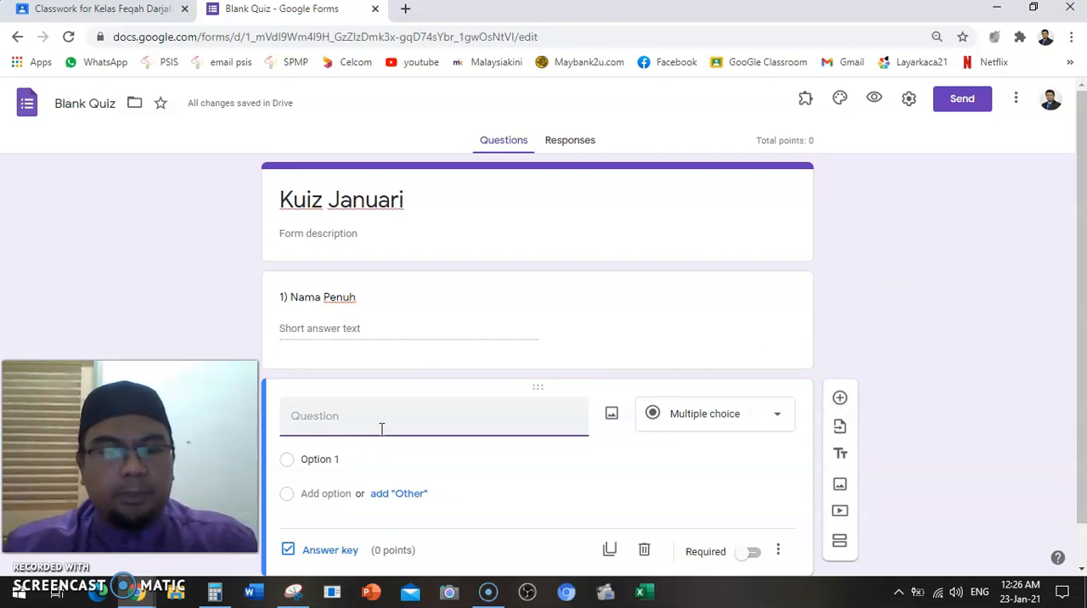
pyautogui.write('N')
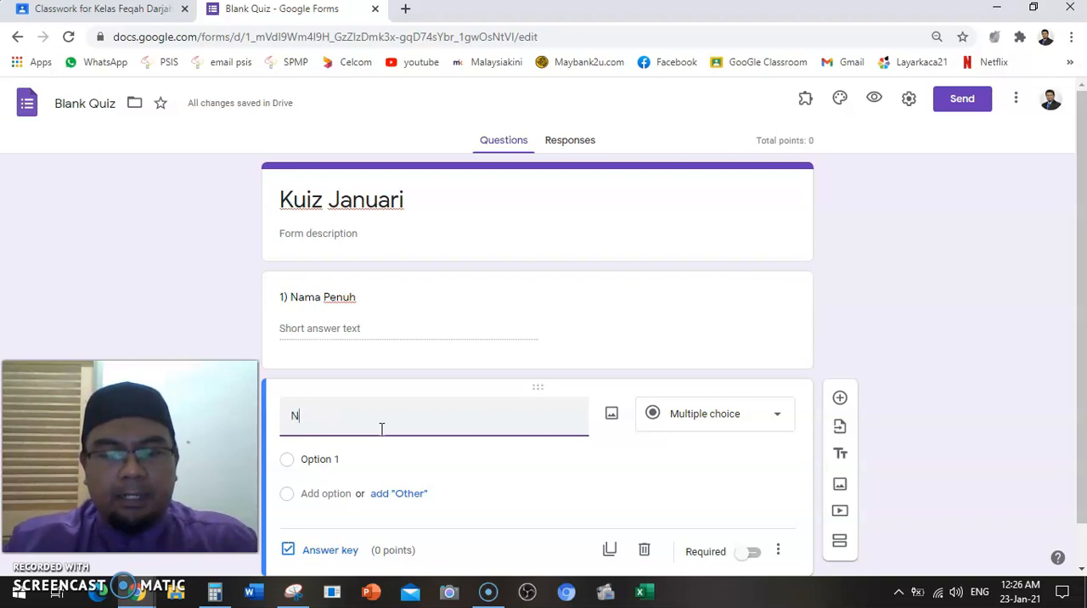
pyautogui.write('o Tel')
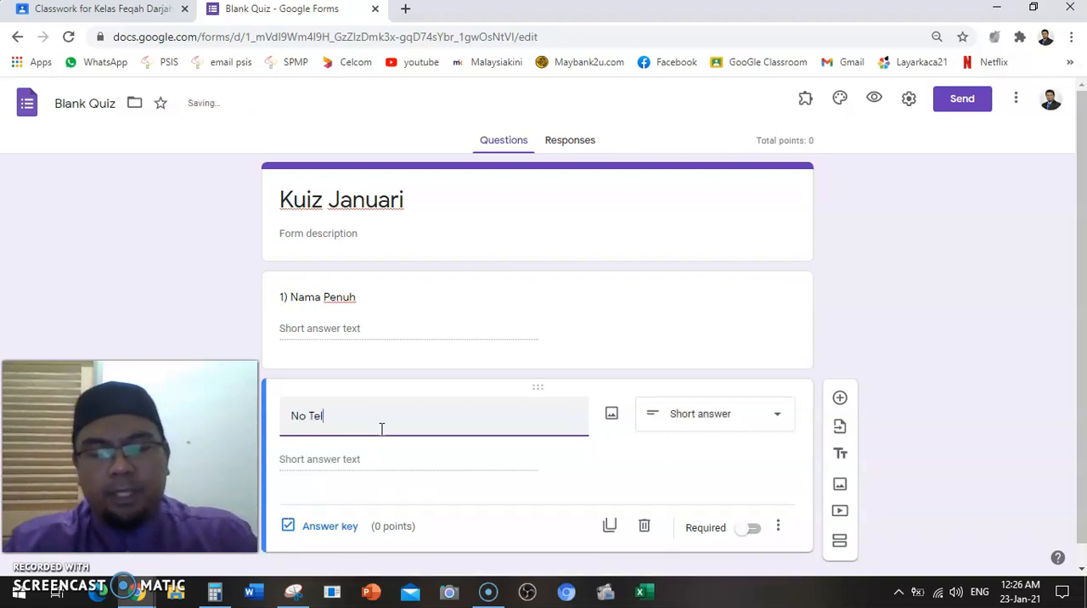
pyautogui.write('efon')
pyautogui.click(289, 414)
pyautogui.write('2)')
# Add a third question to the quiz reading "3) Siapakah nama Tuhan Kita?"
pyautogui.click(840, 397)
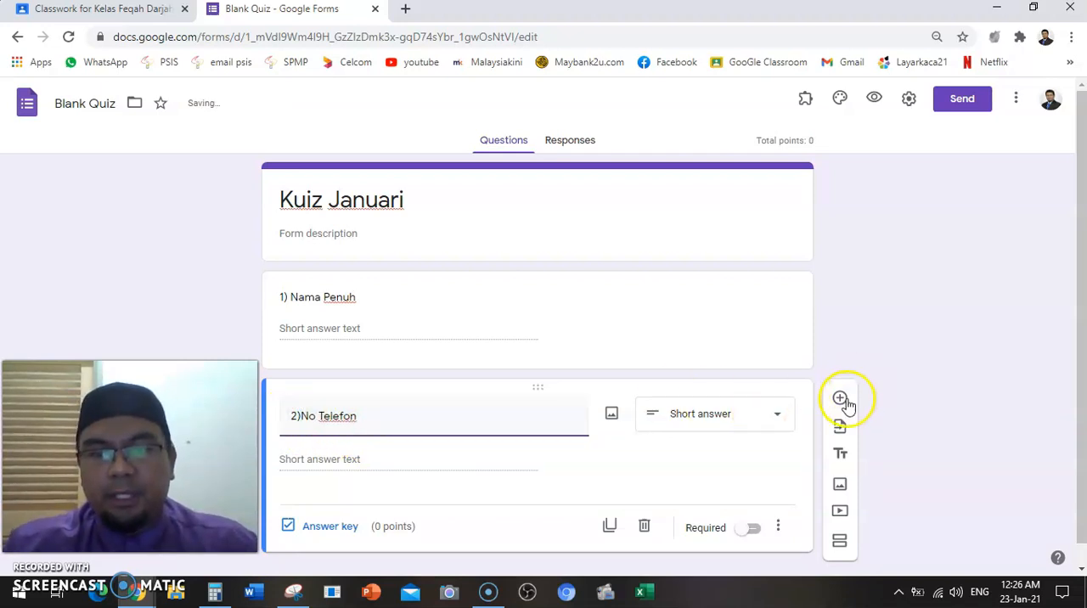
pyautogui.moveTo(1081, 364); pyautogui.dragTo(1069, 491)
pyautogui.write('3')
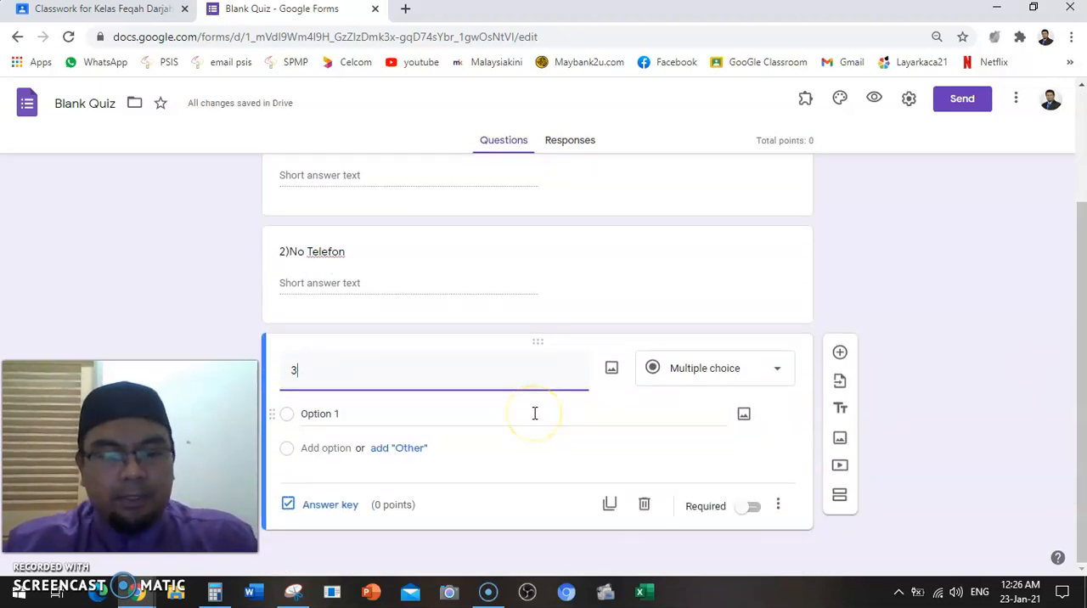
pyautogui.write(')')
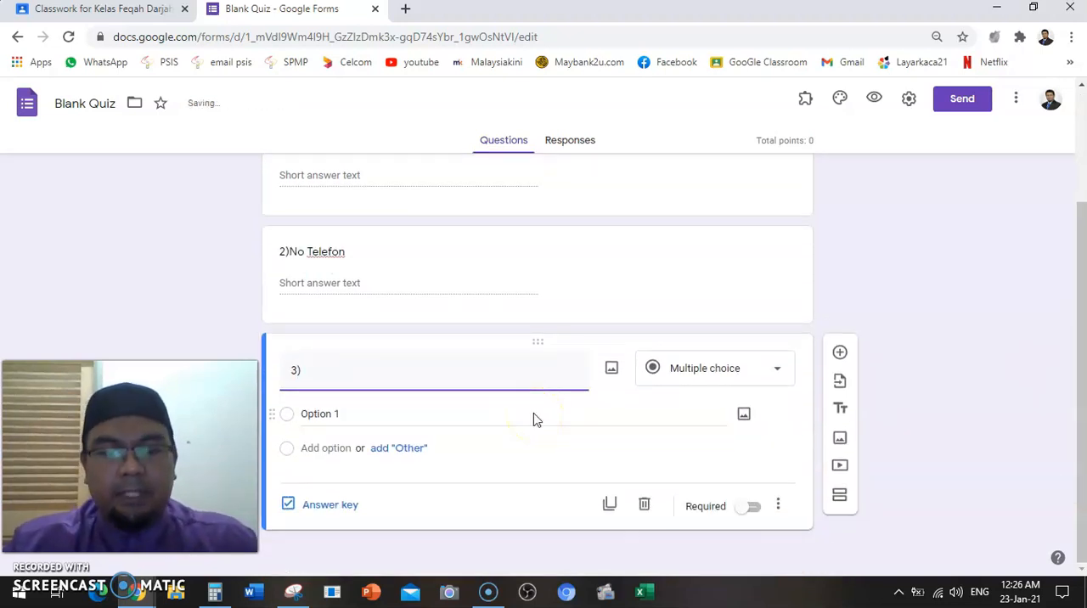
pyautogui.write(' Siapaka')
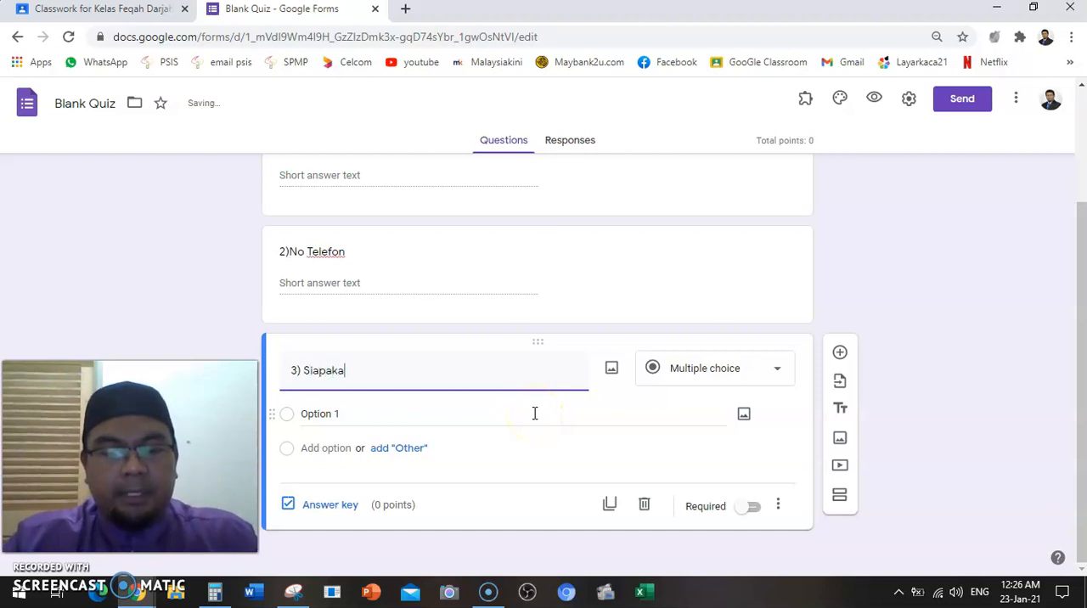
pyautogui.write('h nama ')
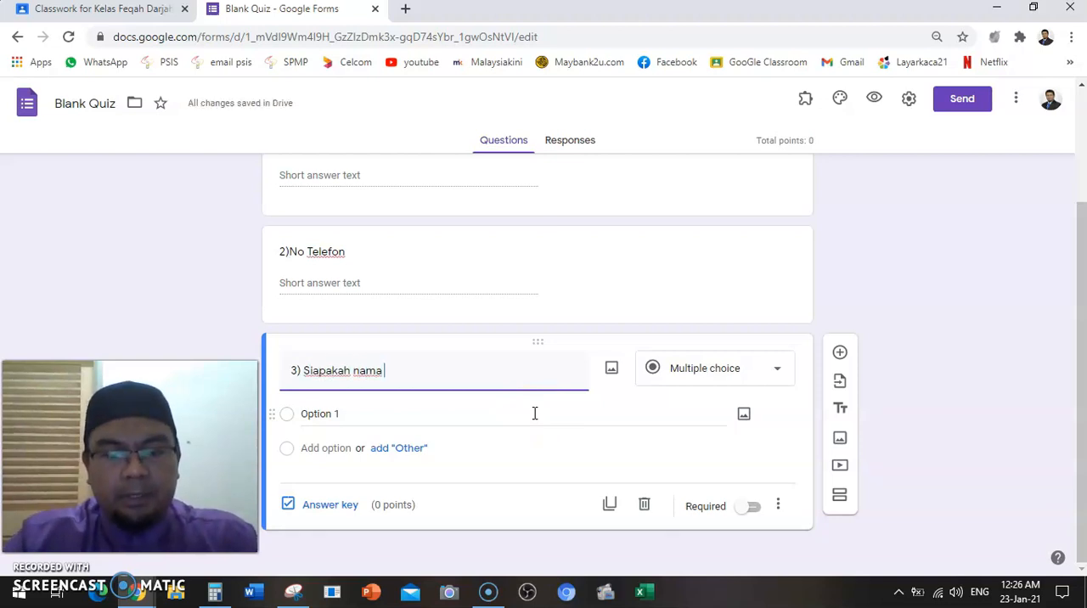
pyautogui.write('Tuhan Kita')
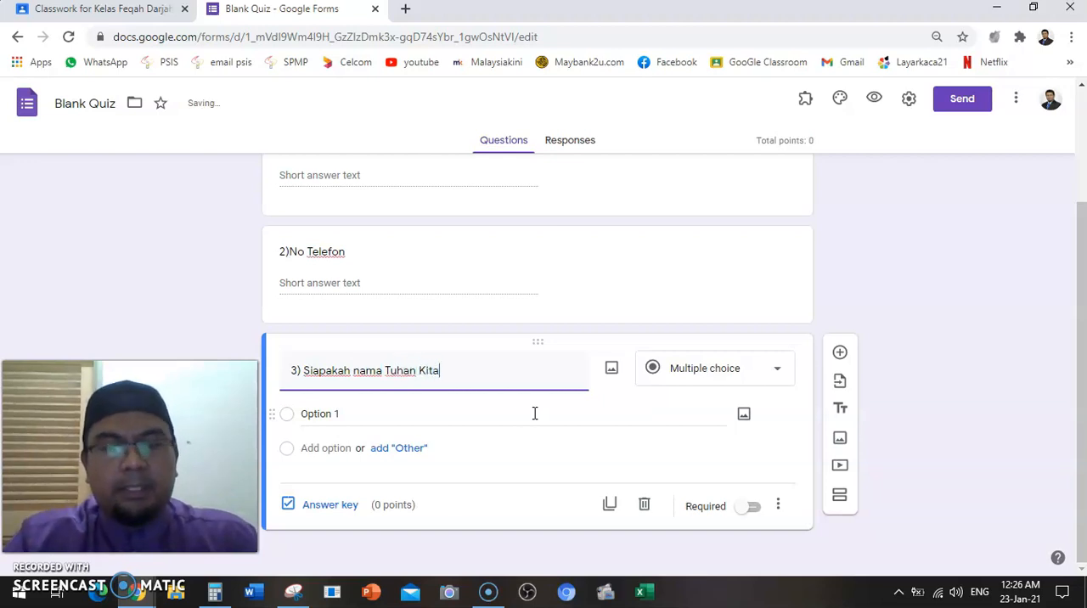
pyautogui.write('?')
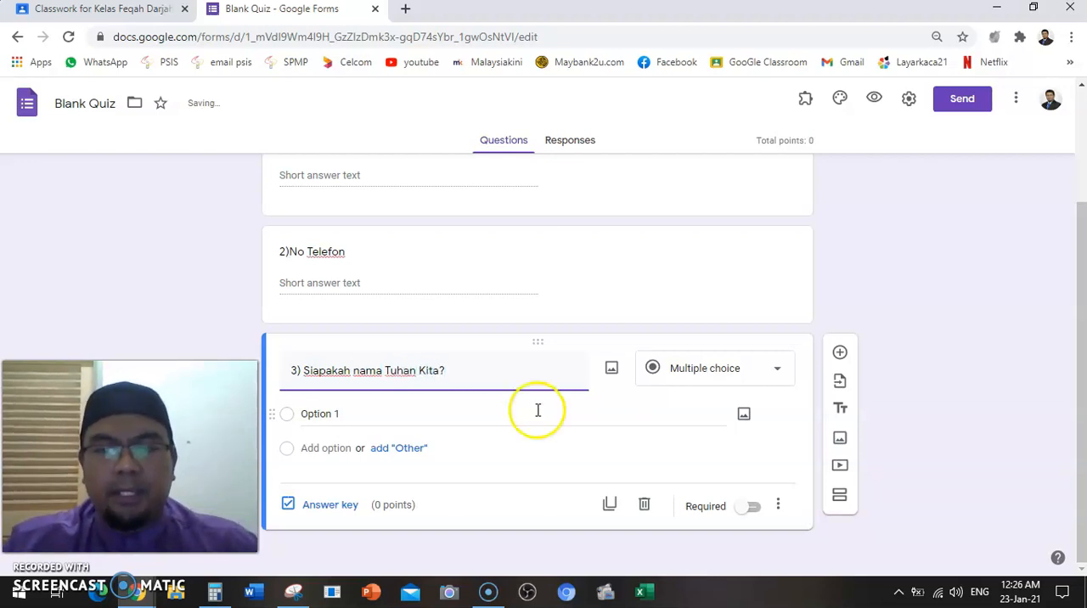
# Use the Multiple choice type for question 3 and enter the answer options "Allah" and "Dewa"
pyautogui.click(767, 374)
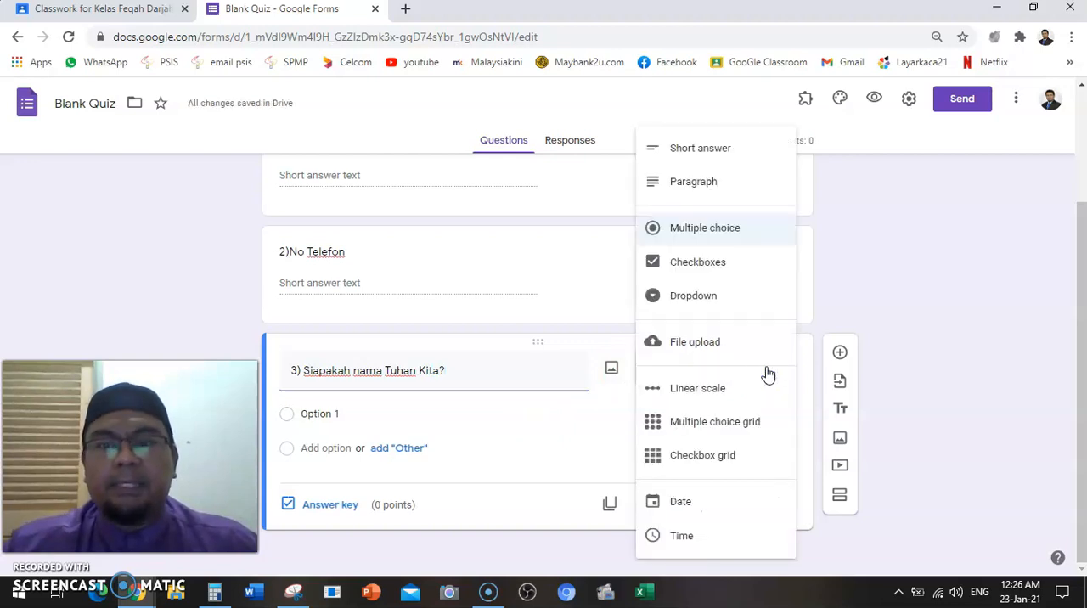
pyautogui.click(753, 238)
pyautogui.click(377, 416)
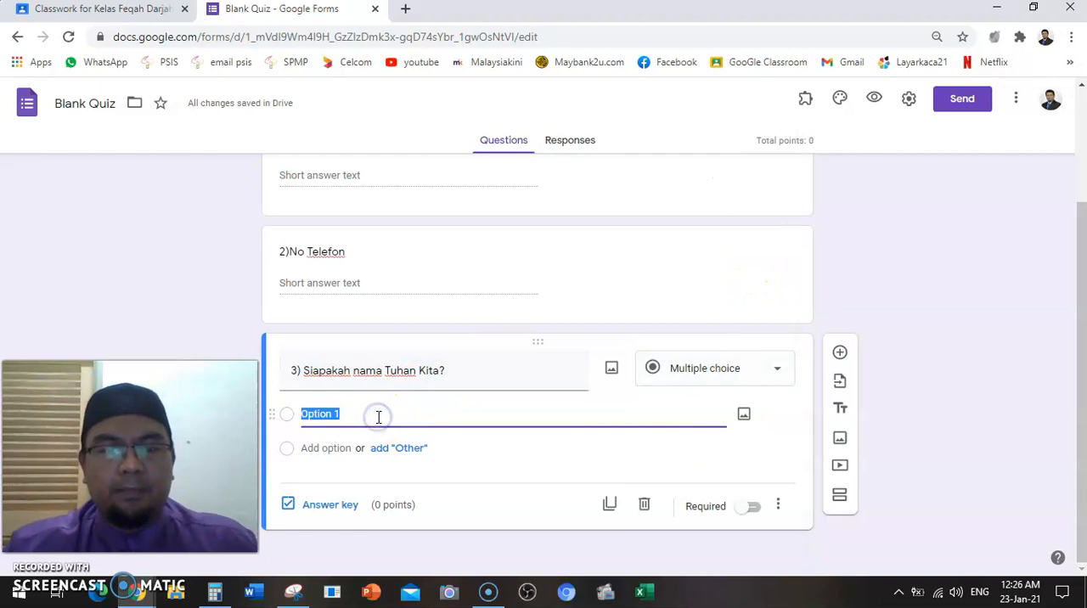
pyautogui.write('Alla')
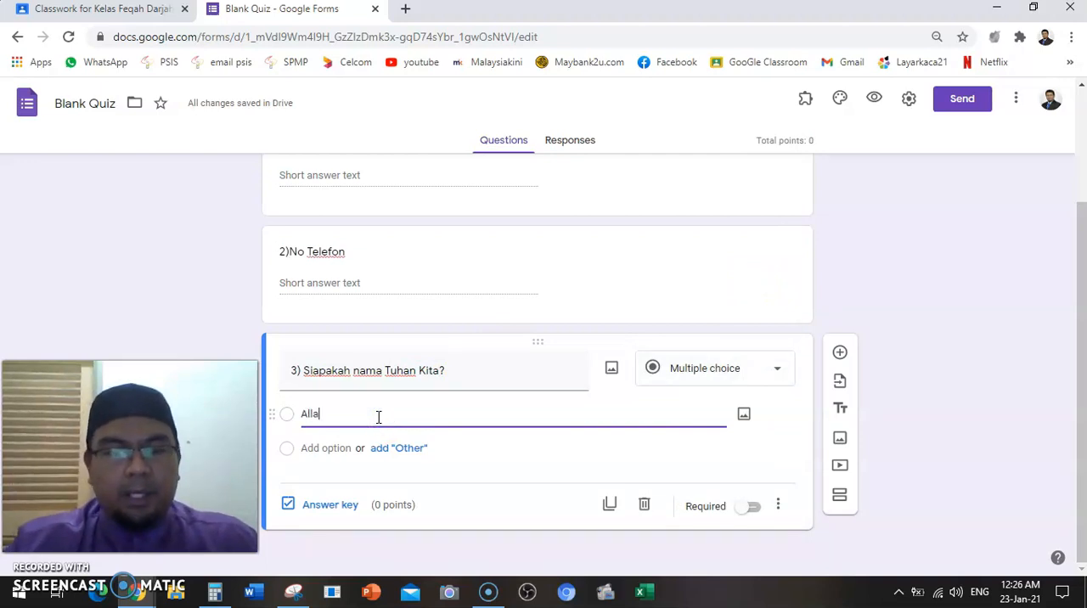
pyautogui.write('h')
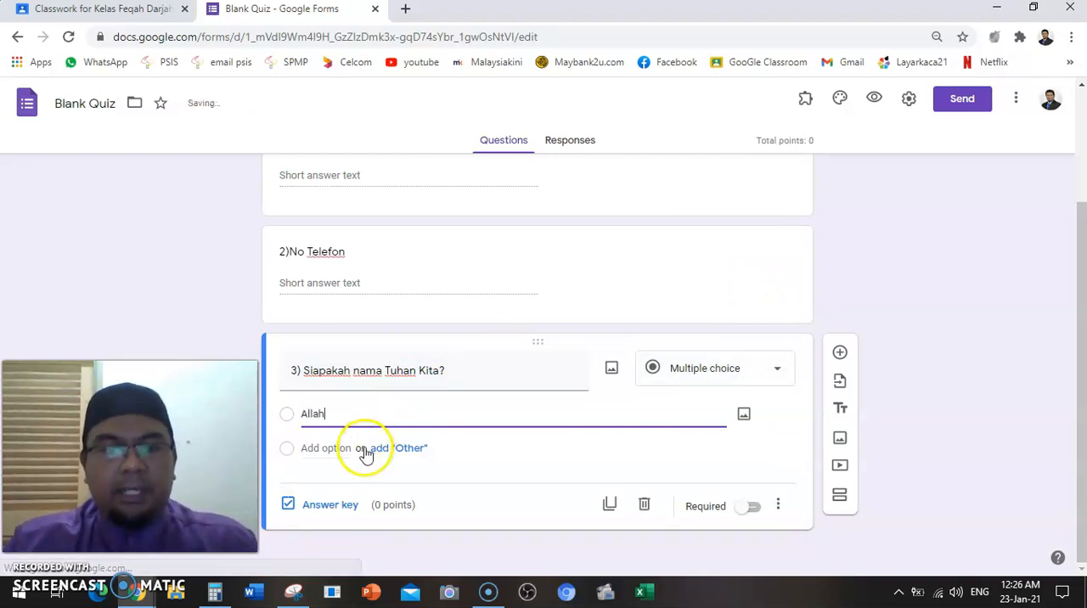
pyautogui.click(338, 449)
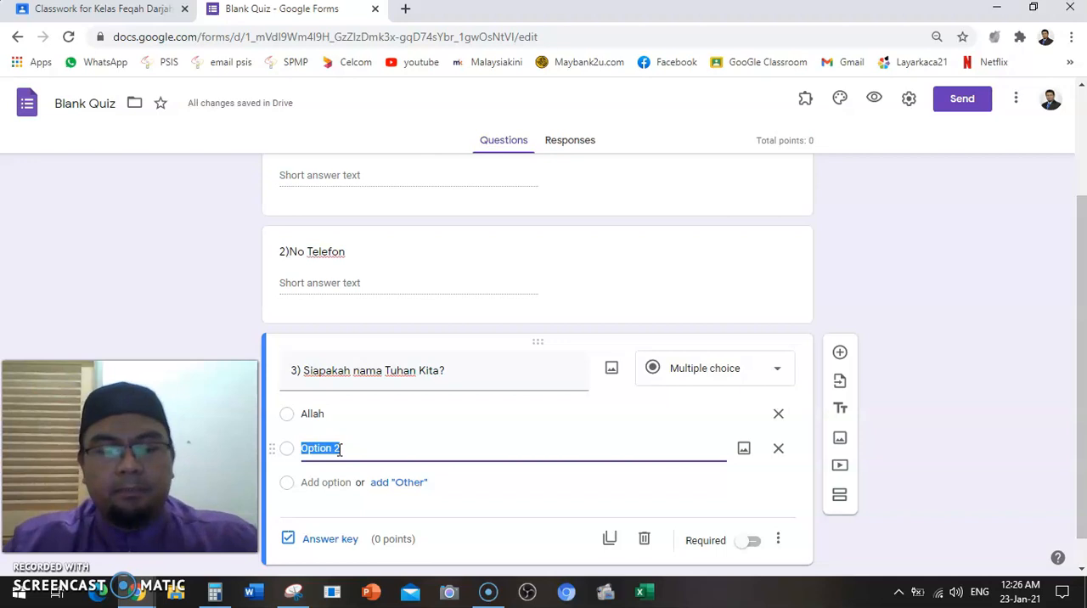
pyautogui.write('Dewa')
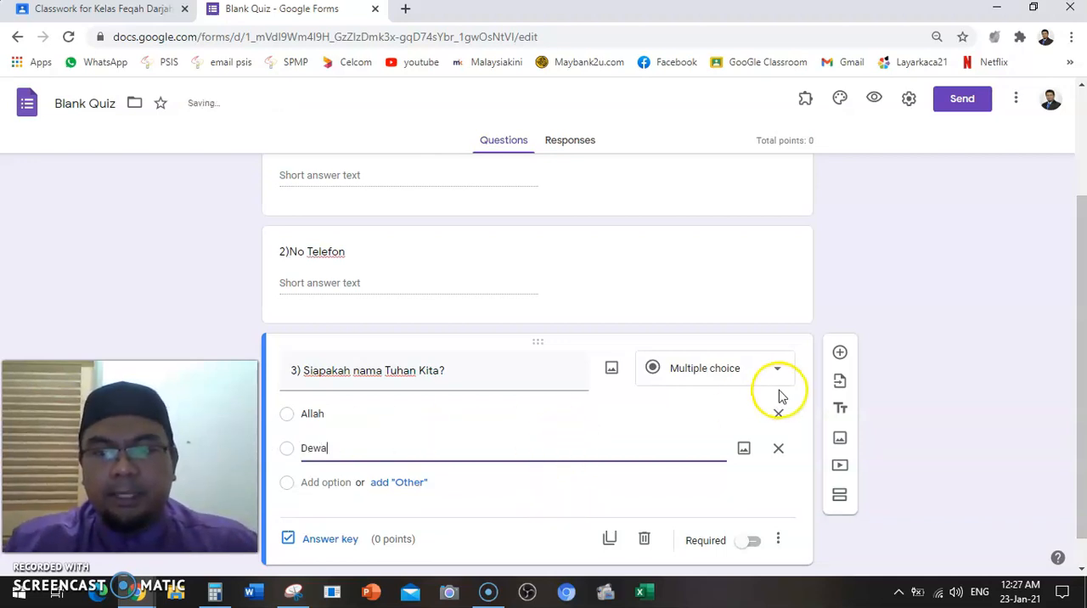
# Add an empty question below question 3, and give question 3 a third answer option, "Jesus"
pyautogui.click(840, 353)
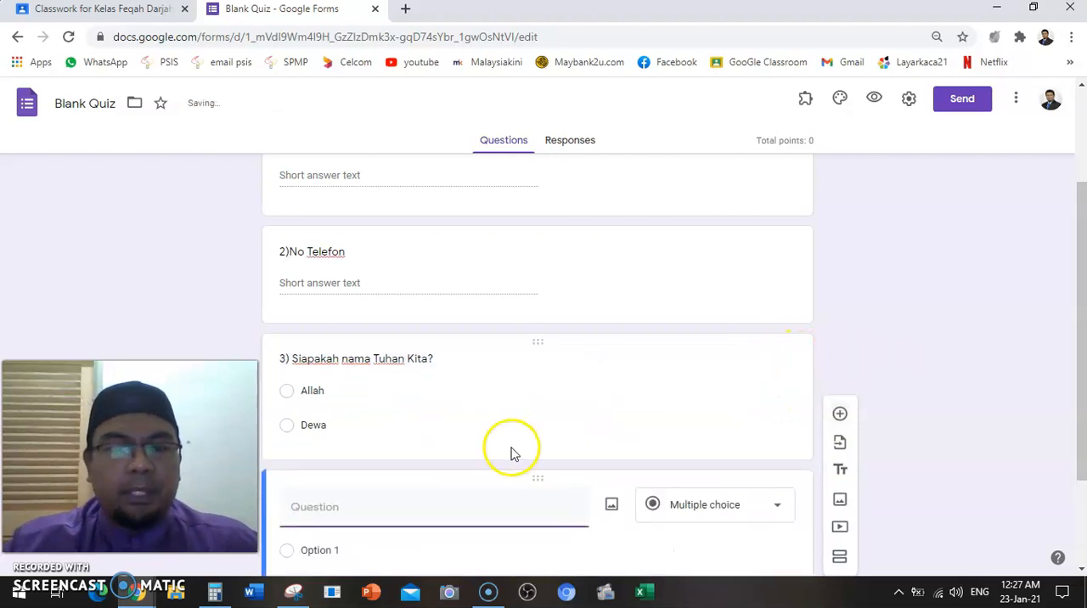
pyautogui.click(470, 412)
pyautogui.click(437, 441)
pyautogui.press('Return')
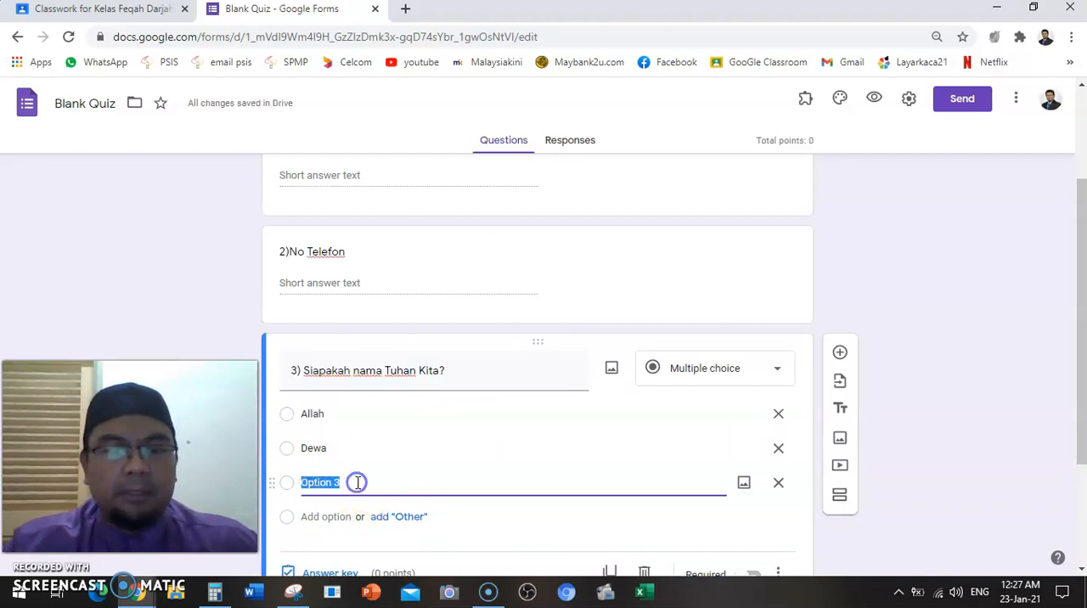
pyautogui.write('Jesus')
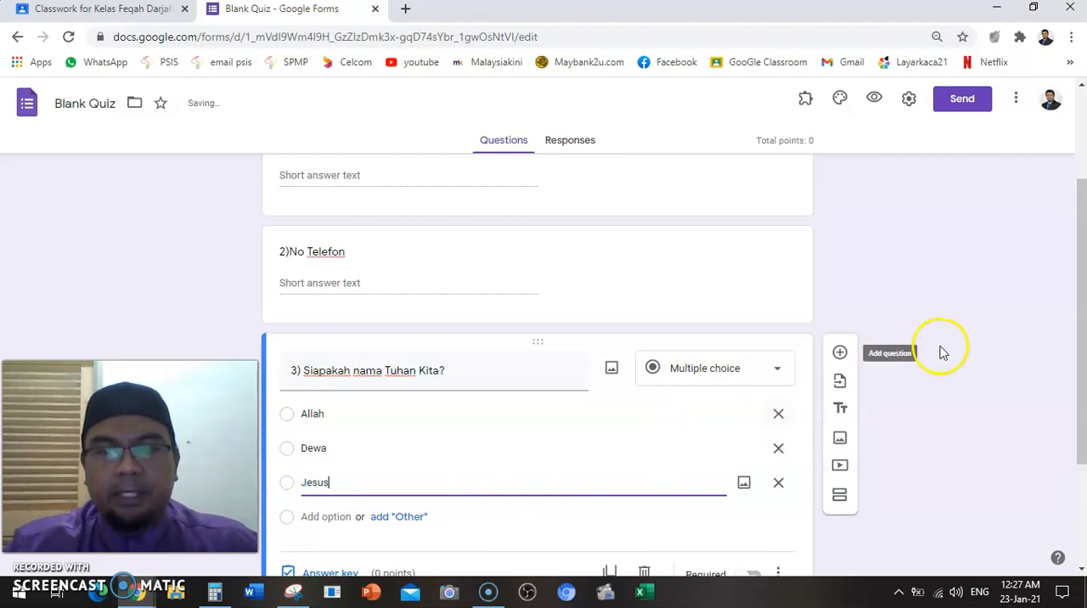
# Insert a new question directly after question 3 with the text "4)Siapa nama Nabi Kita"
pyautogui.click(841, 351)
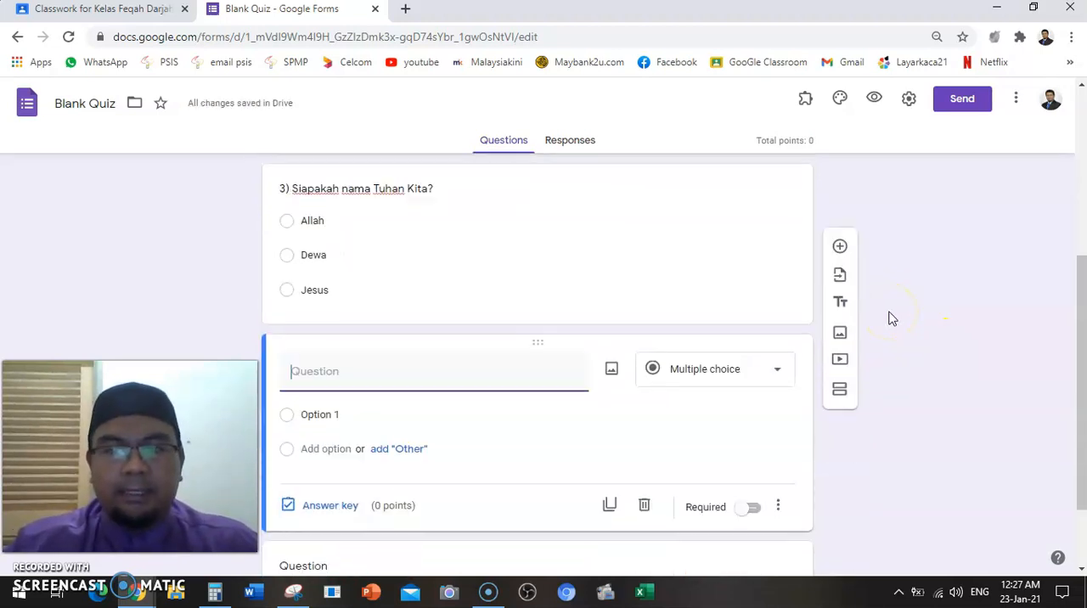
pyautogui.click(481, 369)
pyautogui.write('Siapoa')
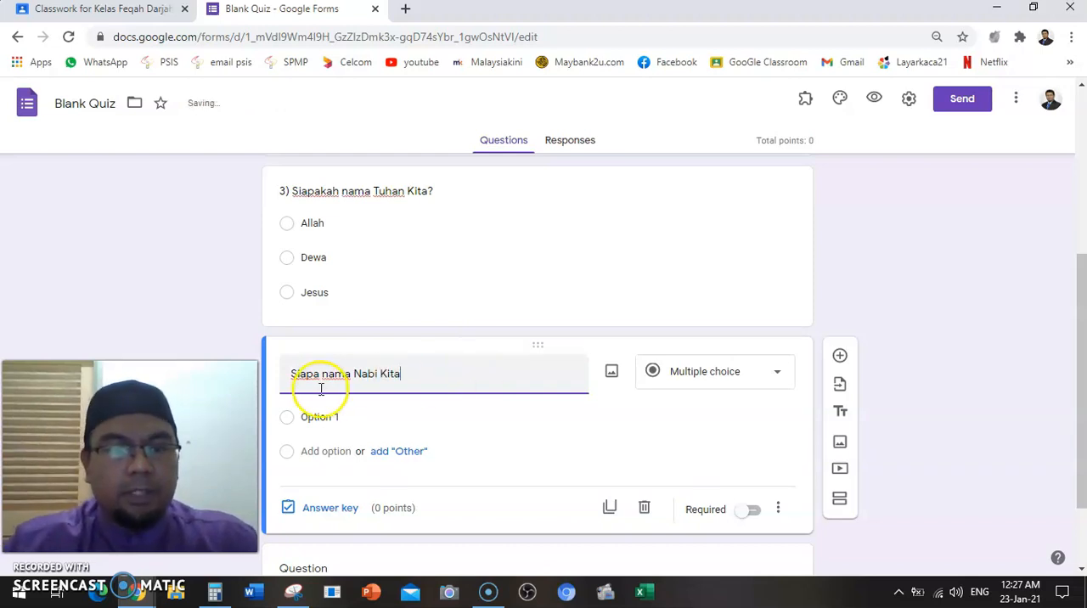
pyautogui.click(291, 372)
pyautogui.write('4)')
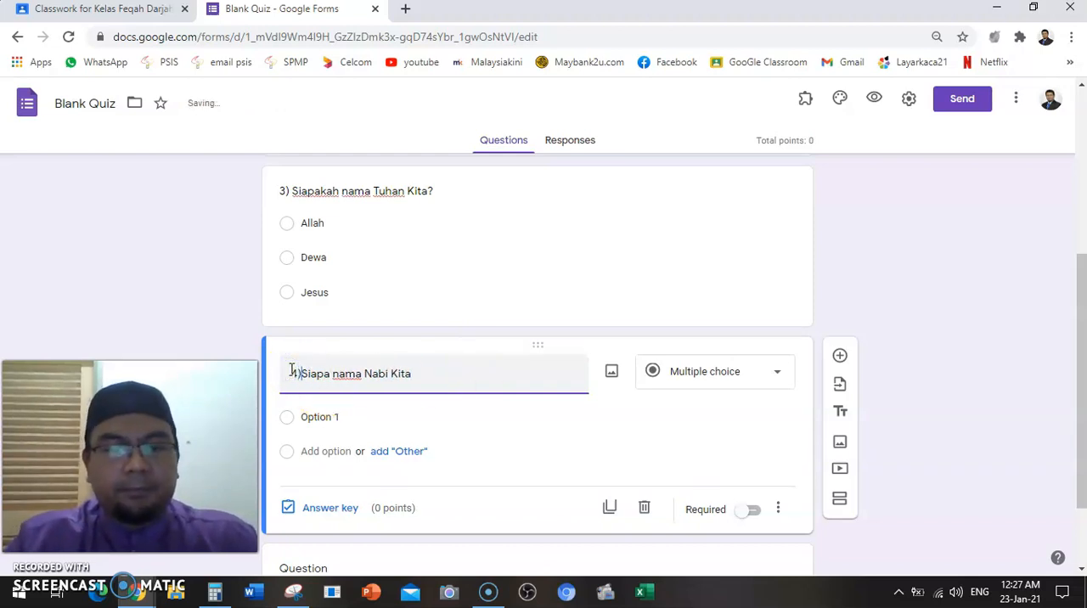
# Use the Multiple choice type for question 4 and enter the answer options "Muhammad", "Ali" and "Mamat"
pyautogui.click(705, 379)
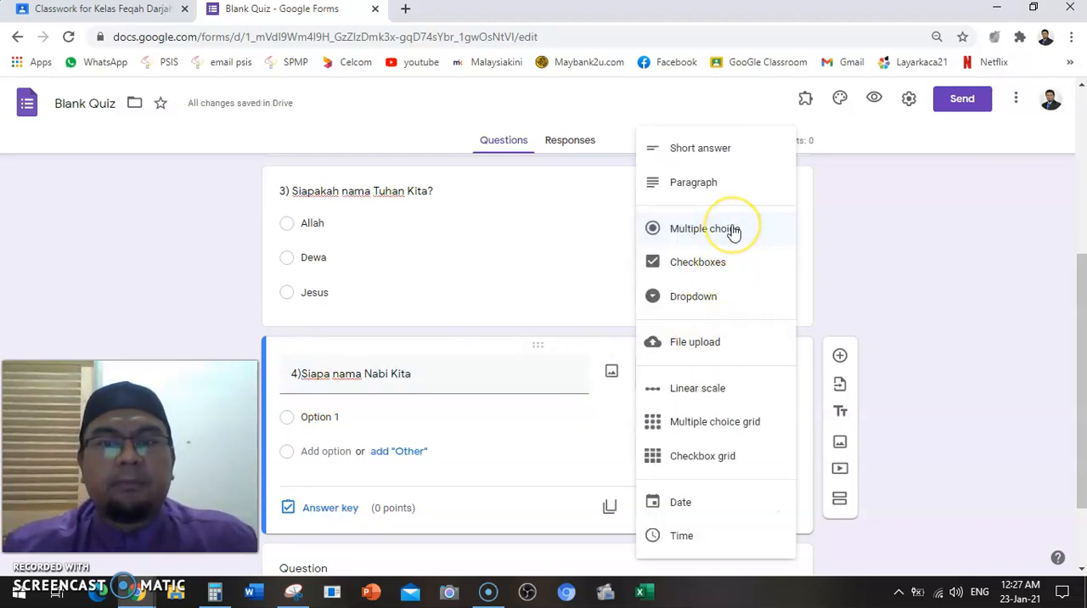
pyautogui.click(722, 245)
pyautogui.click(721, 243)
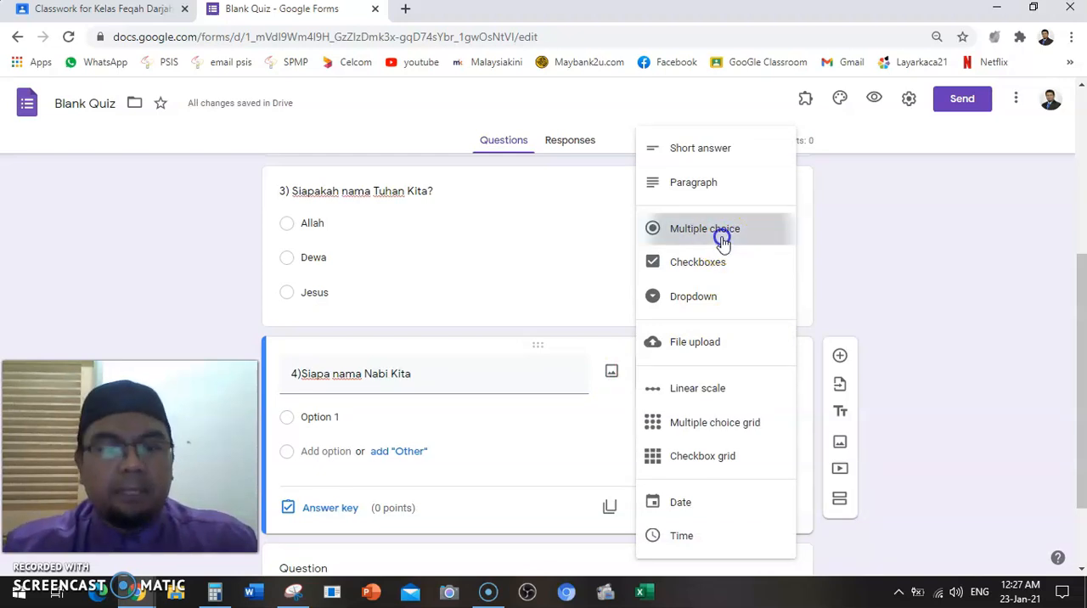
pyautogui.click(377, 419)
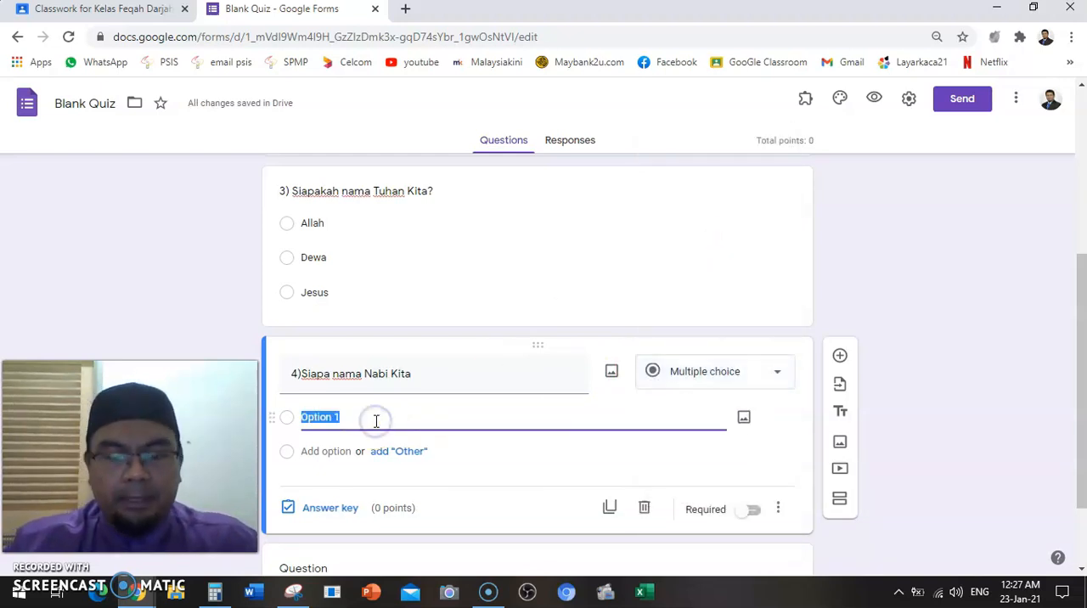
pyautogui.write('muhammad')
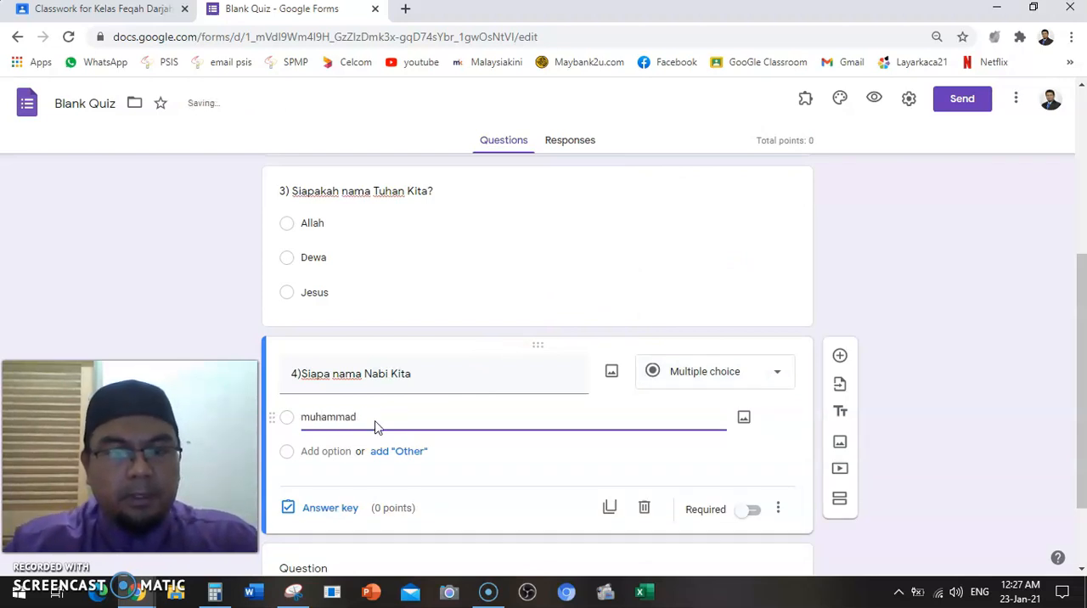
pyautogui.click(316, 419)
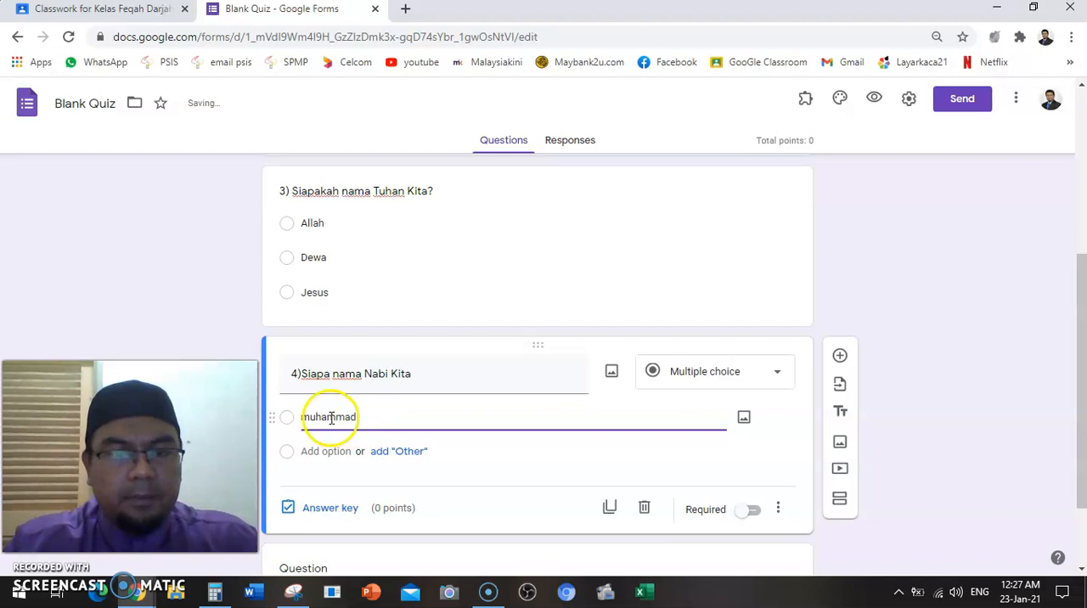
pyautogui.press('BackSpace')
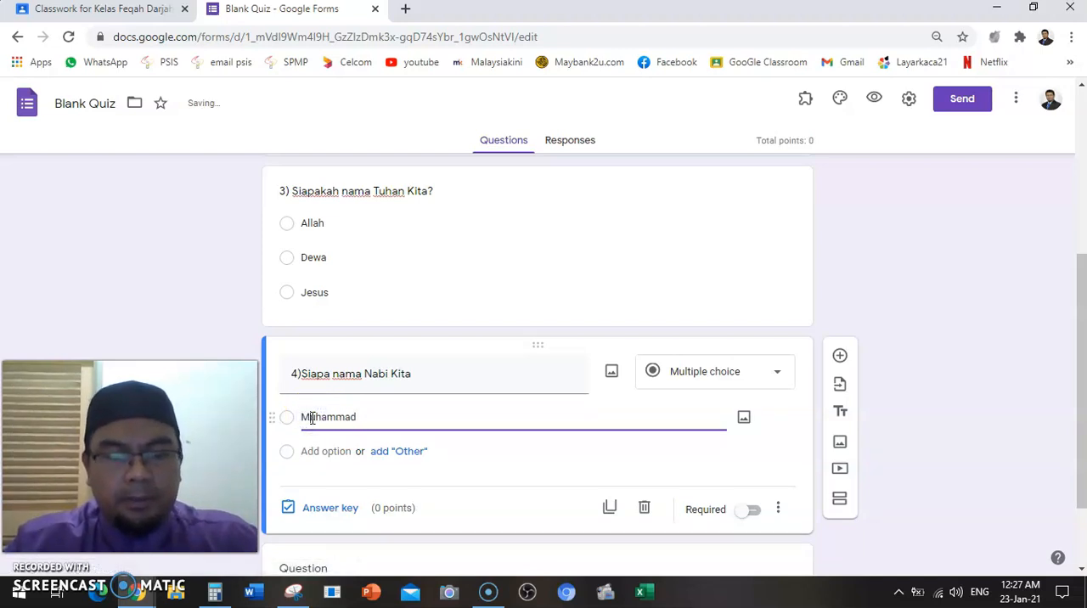
pyautogui.click(311, 451)
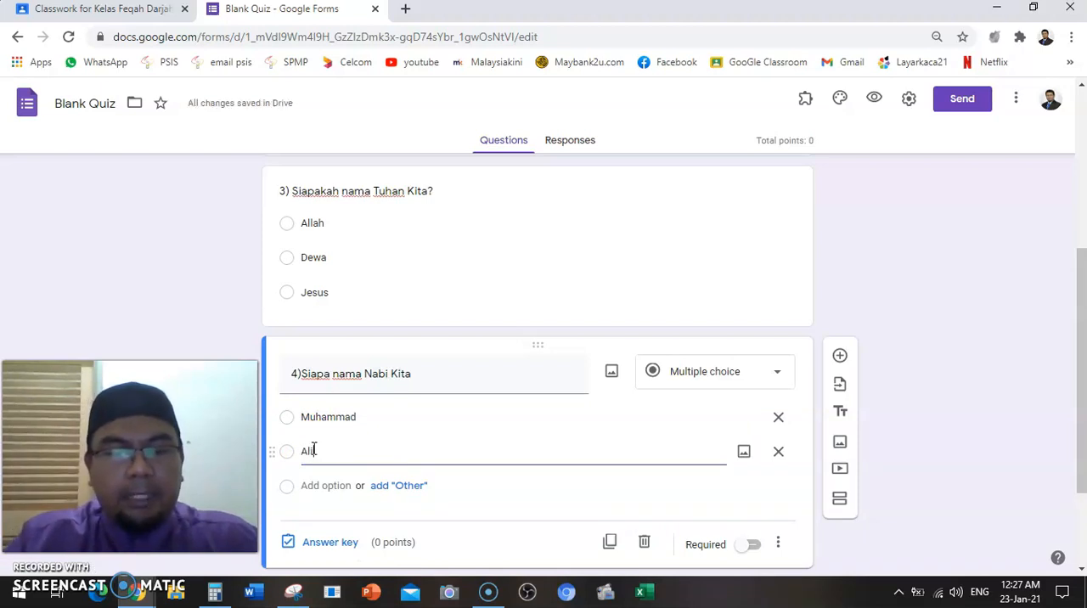
pyautogui.click(315, 485)
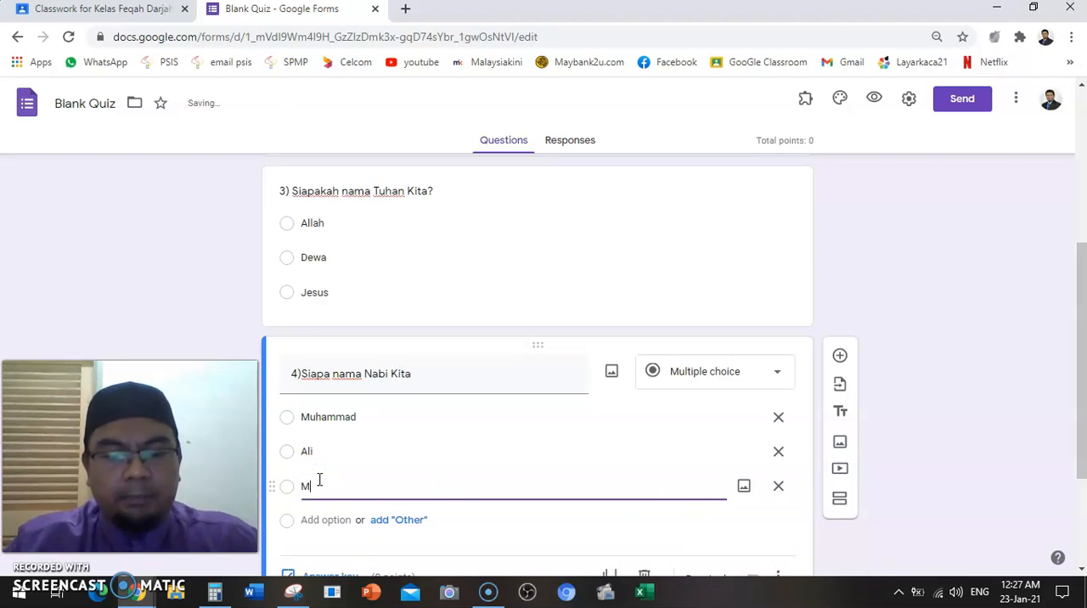
pyautogui.click(957, 295)
# Look over the quiz's questions and responses page, and examine the theme options without changing them
pyautogui.scroll(4, 957, 299)
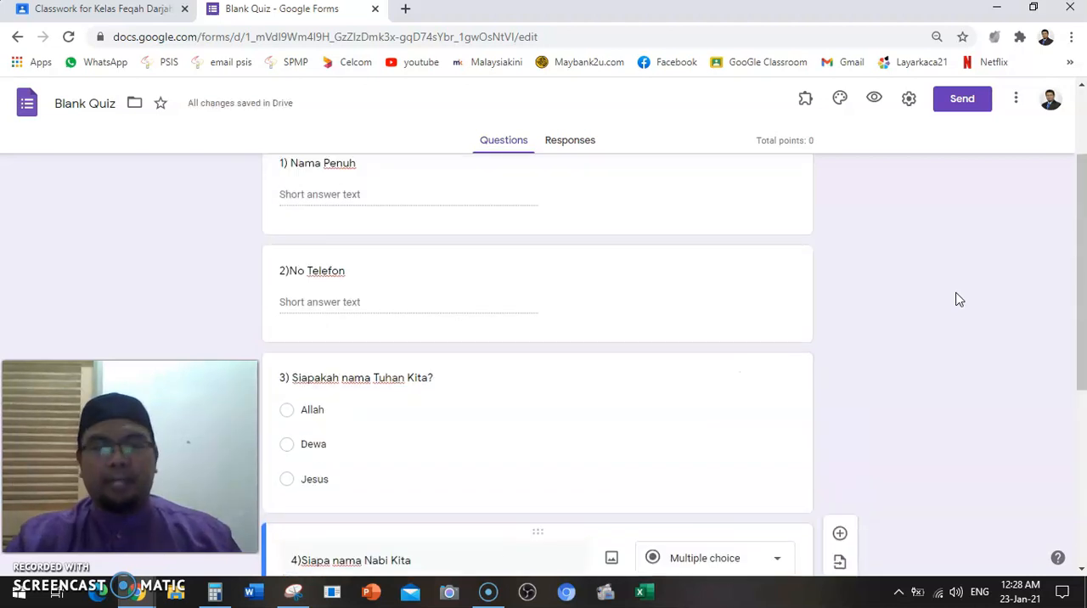
pyautogui.scroll(-1, 957, 299)
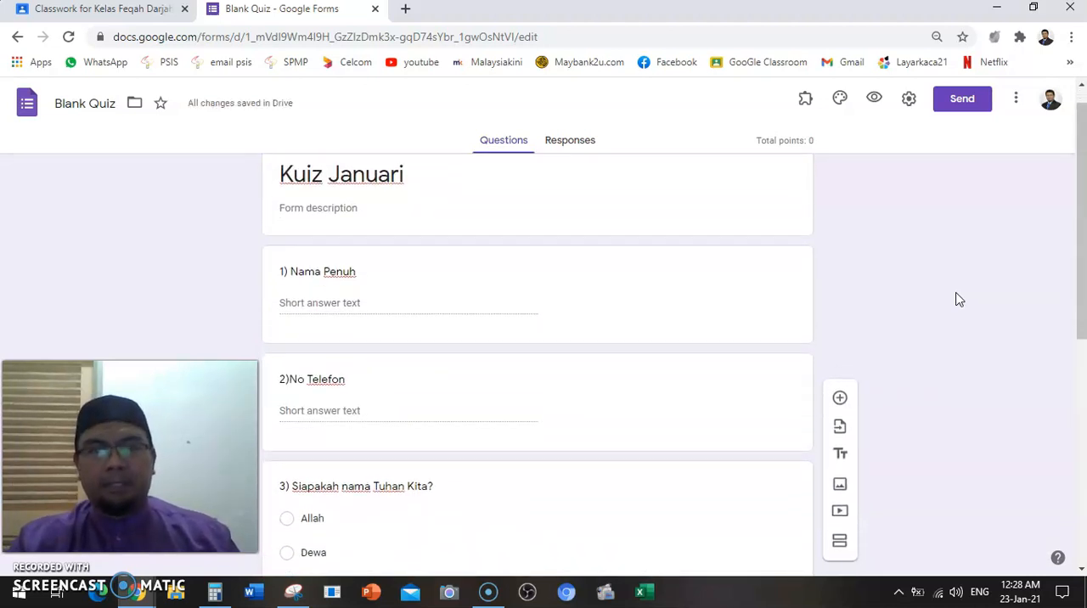
pyautogui.click(565, 146)
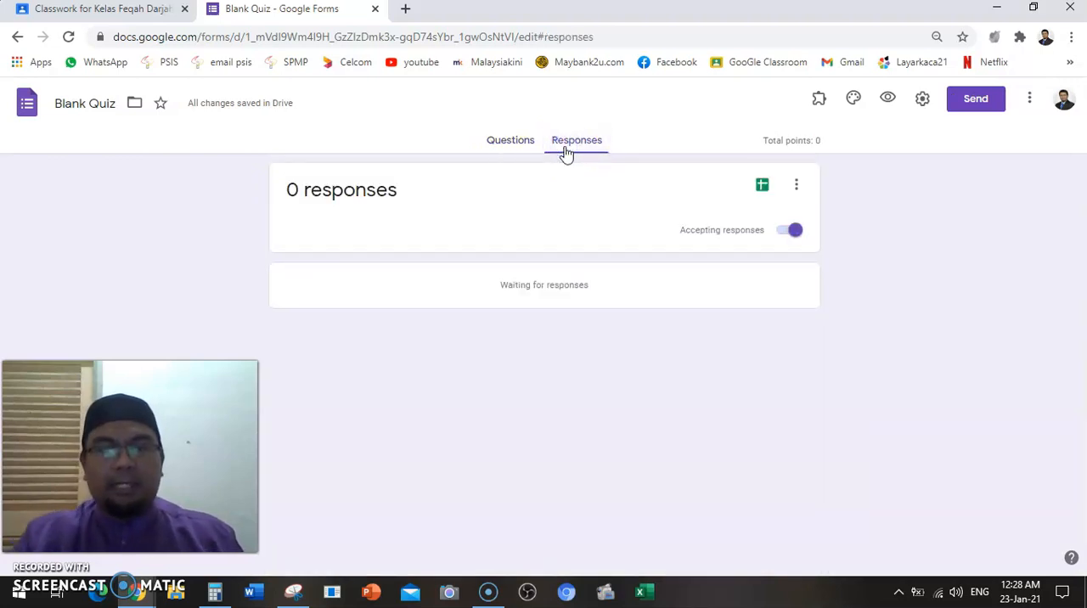
pyautogui.click(512, 146)
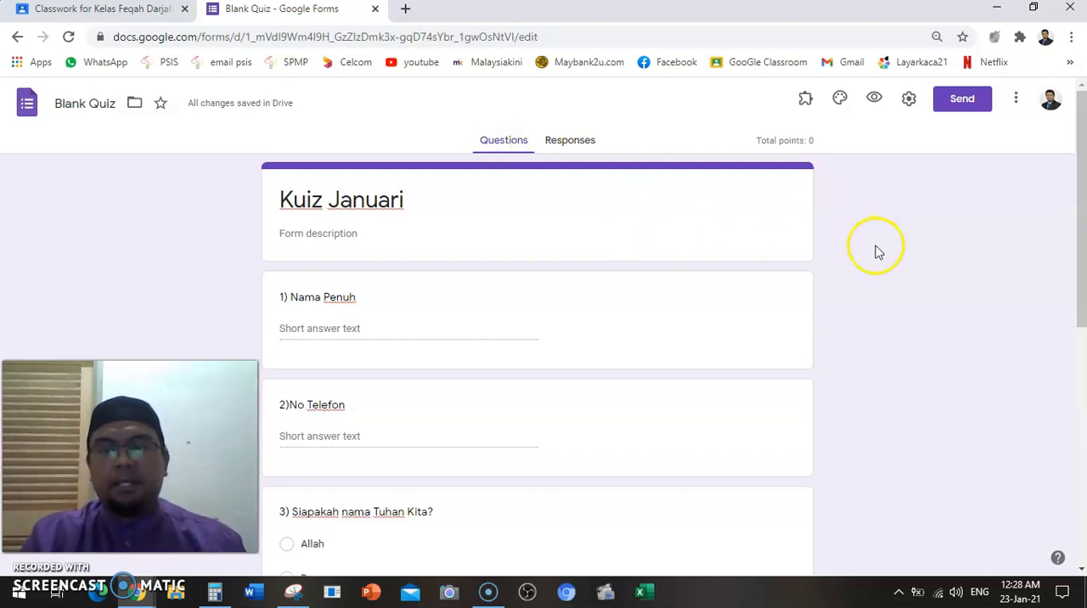
pyautogui.click(840, 100)
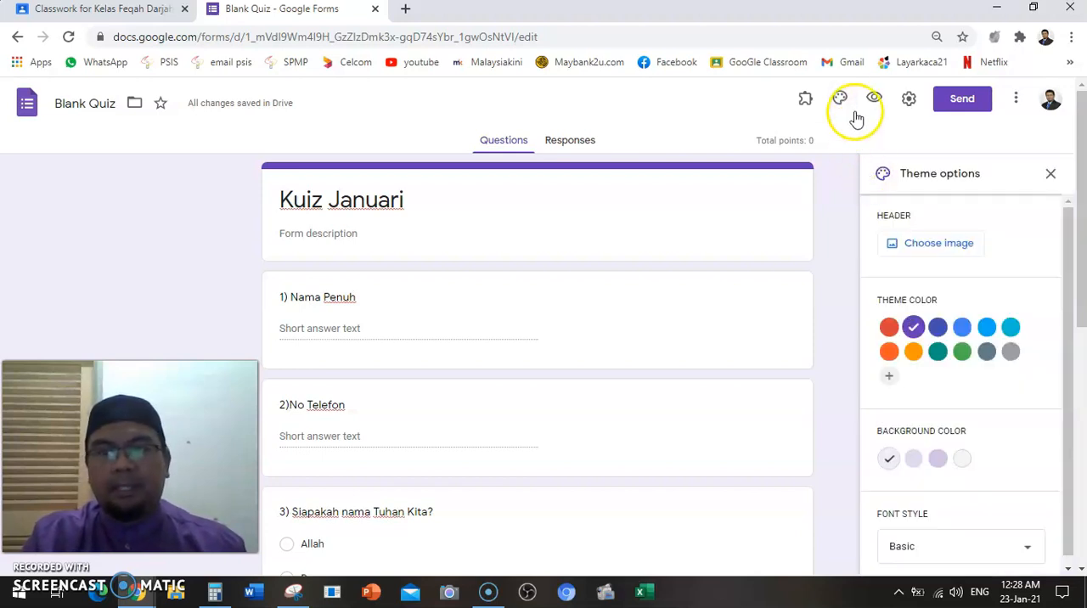
pyautogui.click(840, 99)
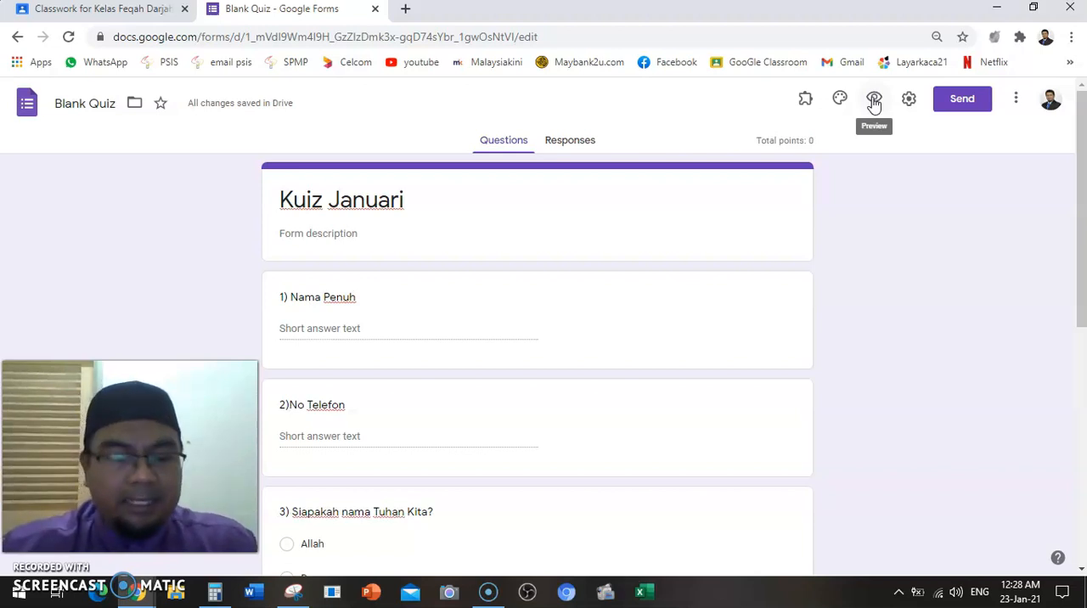
# Open the preview of Kuiz Januari at a larger zoom and look through its questions
pyautogui.click(874, 100)
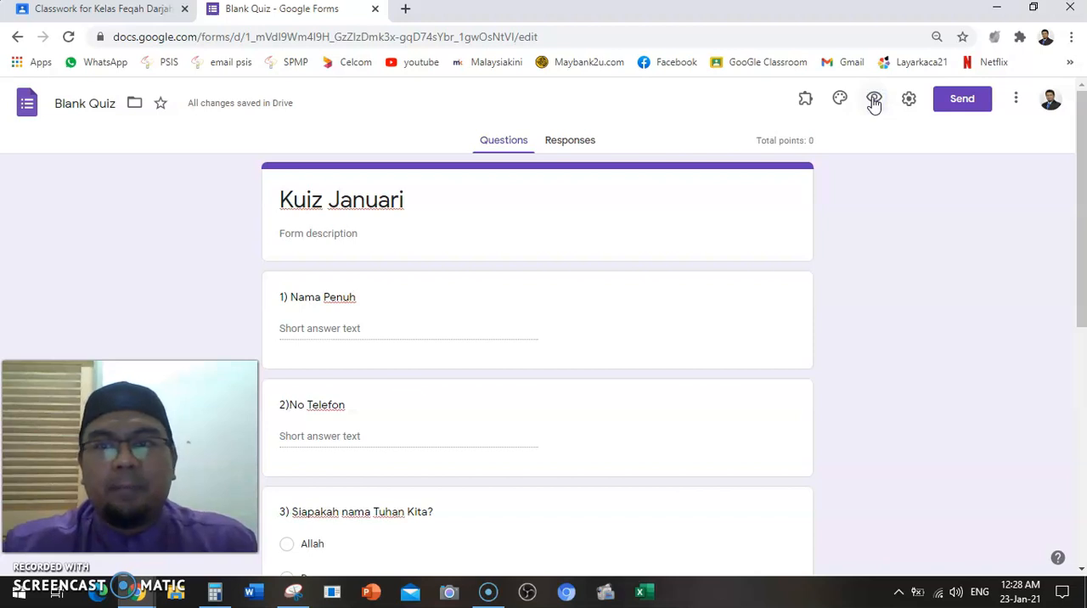
pyautogui.click(874, 100)
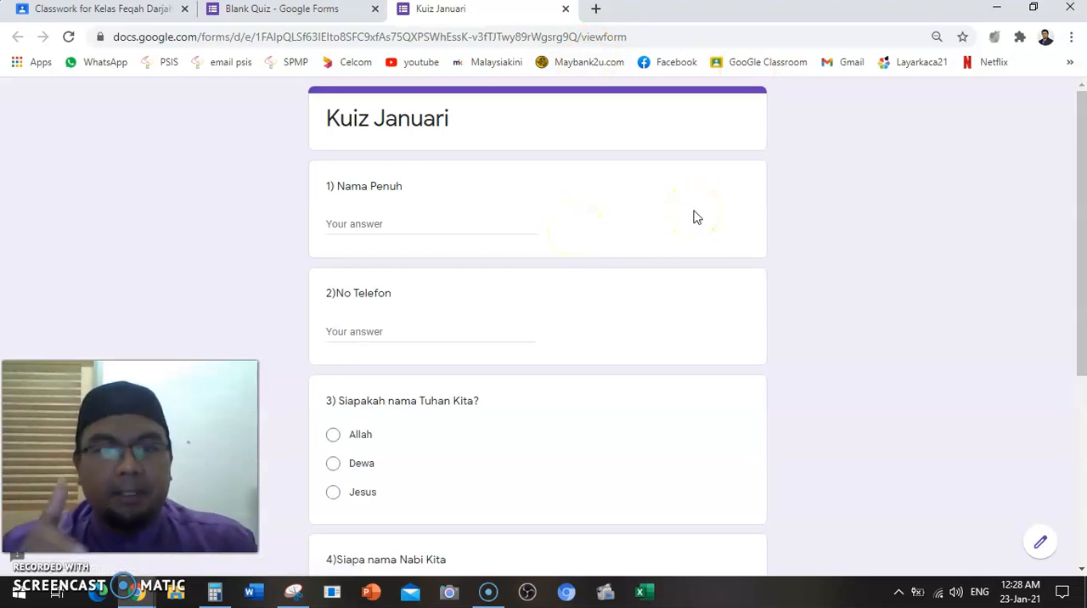
pyautogui.hotkey('ctrl', '=')
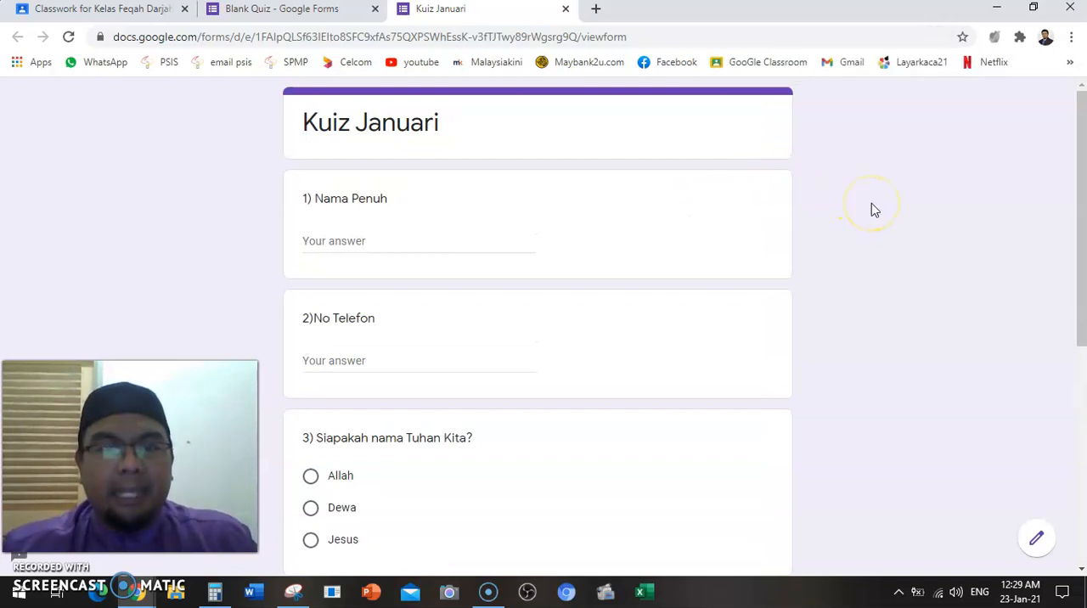
pyautogui.click(392, 243)
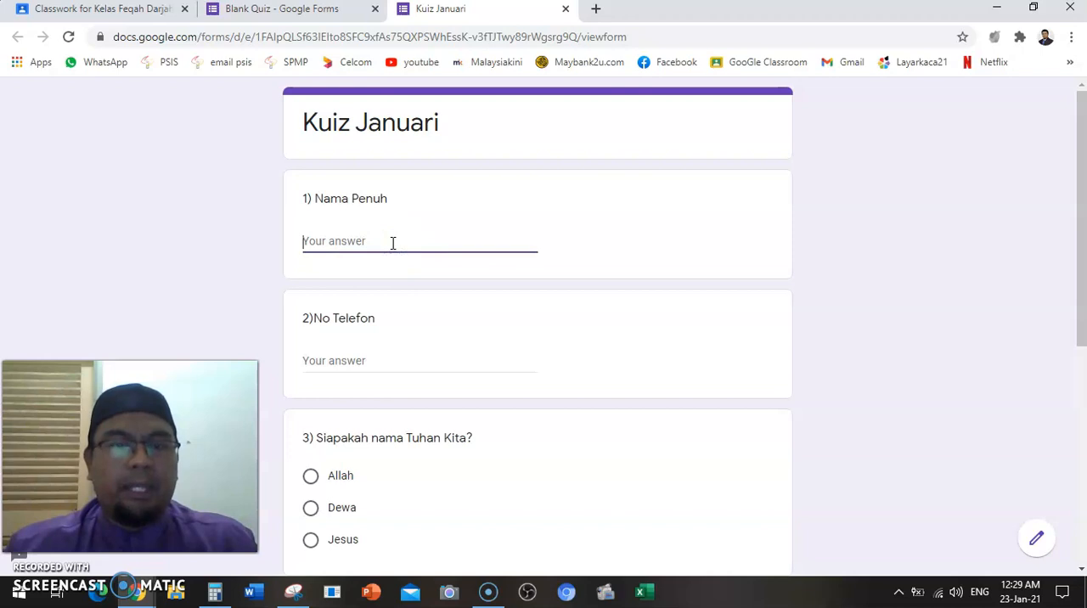
pyautogui.scroll(-2, 393, 243)
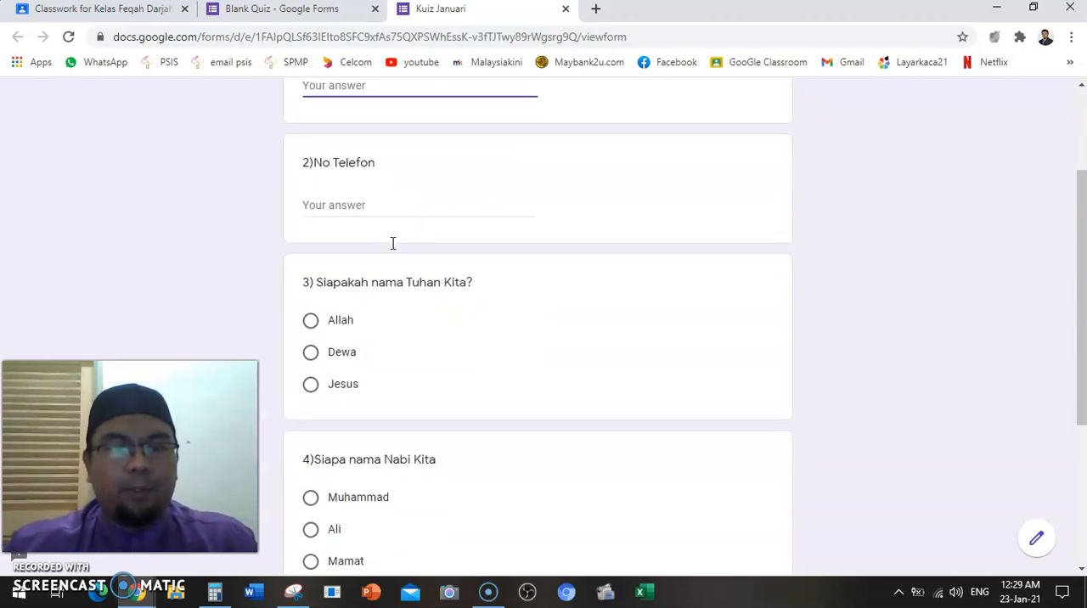
pyautogui.scroll(-3, 393, 243)
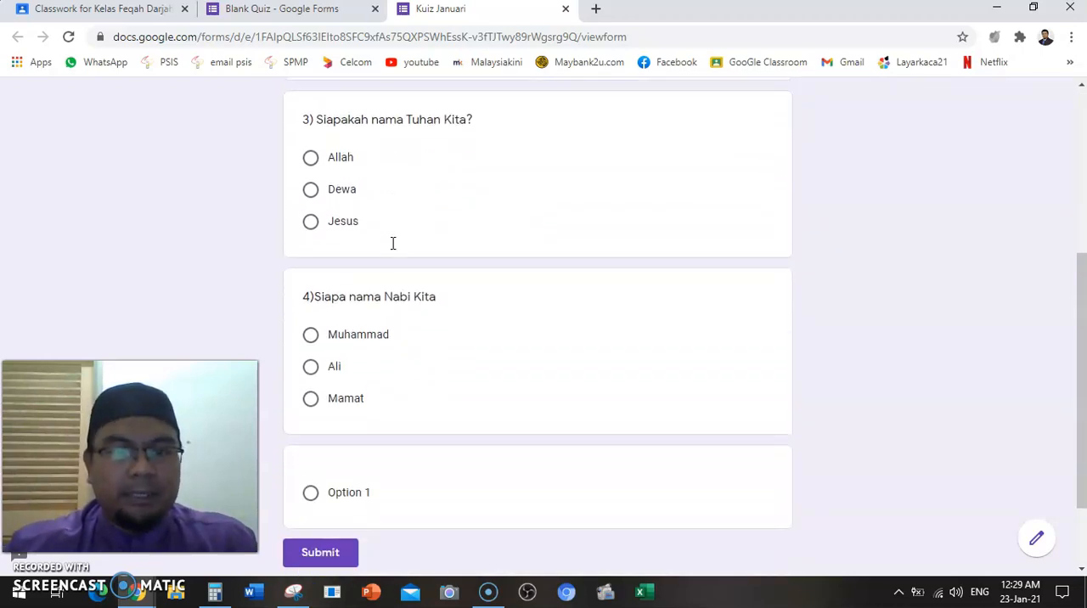
pyautogui.scroll(2, 393, 243)
# Choose "Dewa" as the answer to question 3 in the quiz preview
pyautogui.click(310, 254)
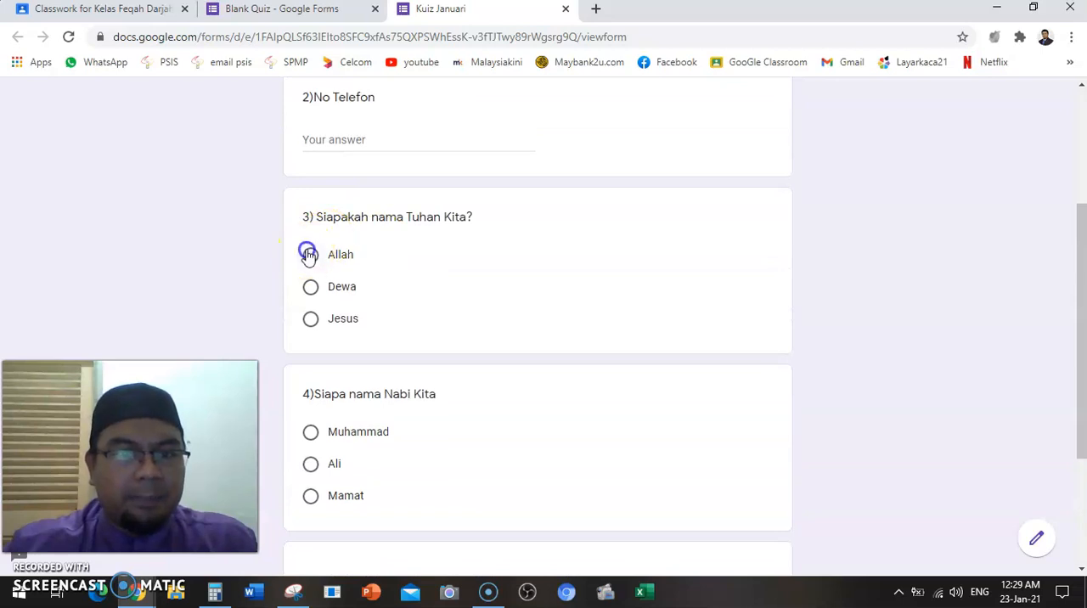
pyautogui.click(311, 287)
pyautogui.scroll(2, 311, 299)
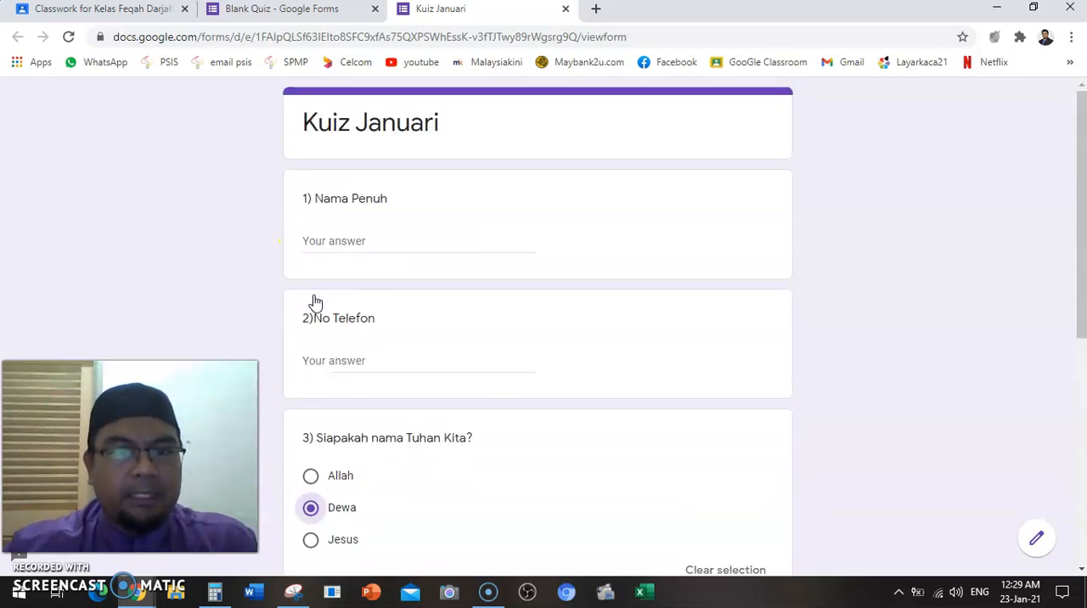
# Fill in the respondent's full name for question 1 and phone number for question 2
pyautogui.click(346, 241)
pyautogui.scroll(-5, 347, 241)
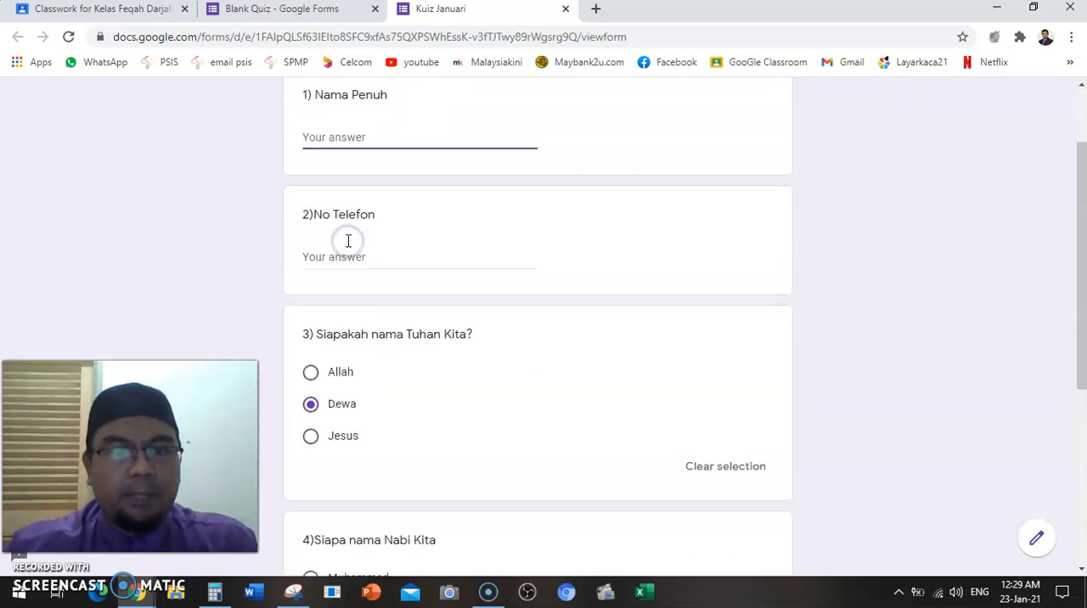
pyautogui.scroll(-1, 348, 242)
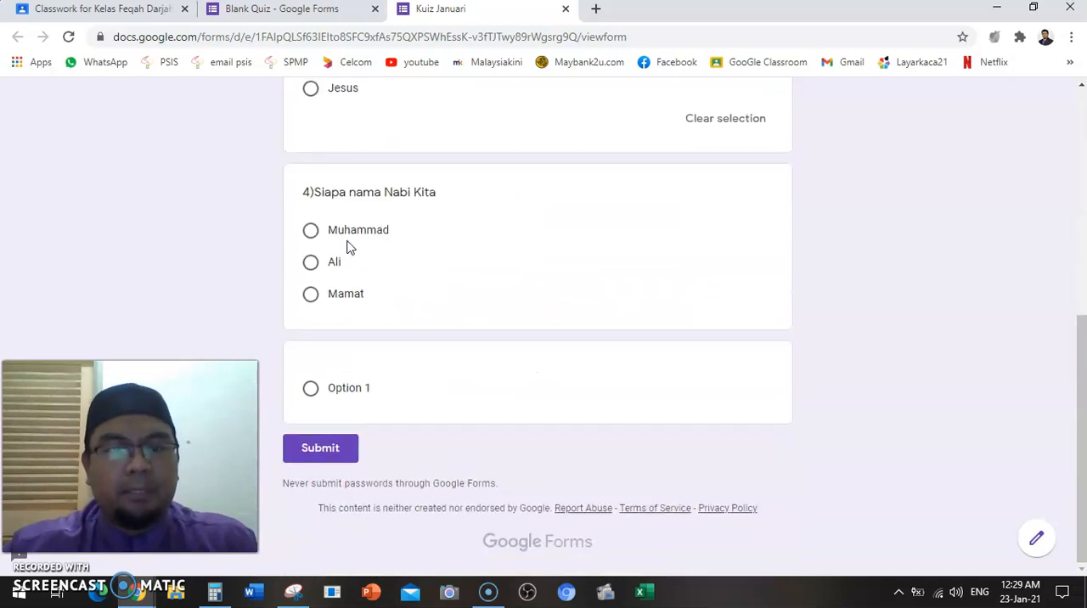
pyautogui.scroll(6, 347, 247)
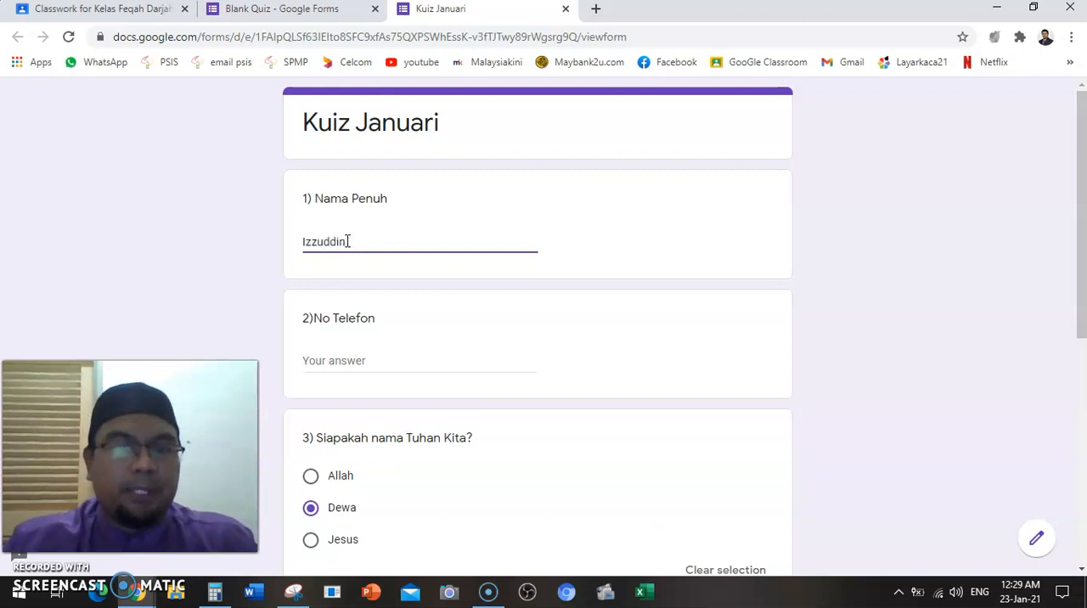
pyautogui.click(243, 237)
pyautogui.scroll(-1, 245, 240)
pyautogui.click(333, 273)
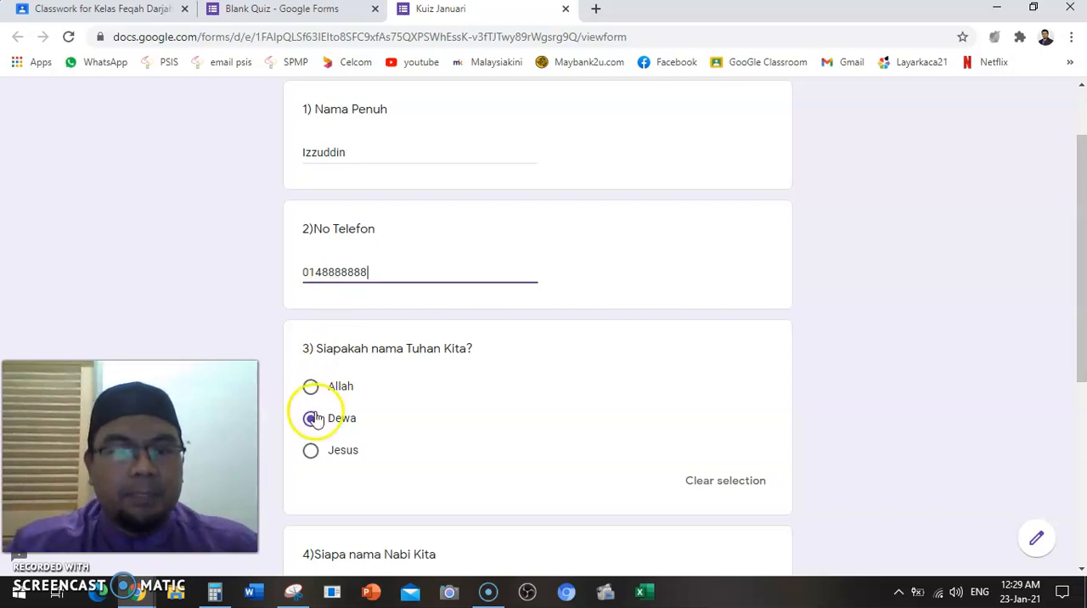
# Answer question 3 with "Allah" and question 4 with "Muhammad", and submit the quiz response
pyautogui.click(311, 387)
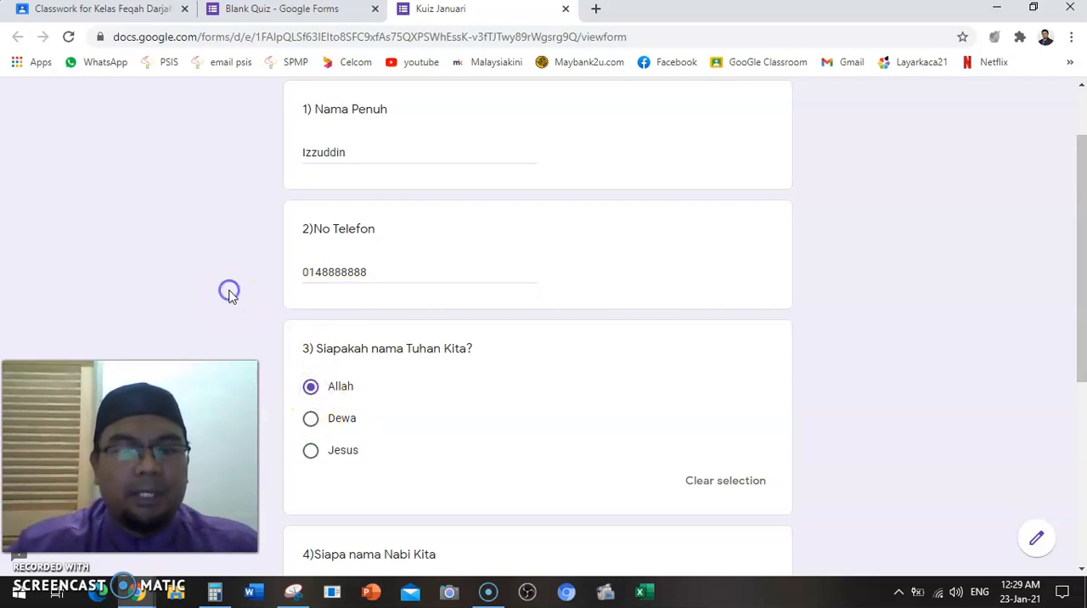
pyautogui.scroll(-3, 228, 294)
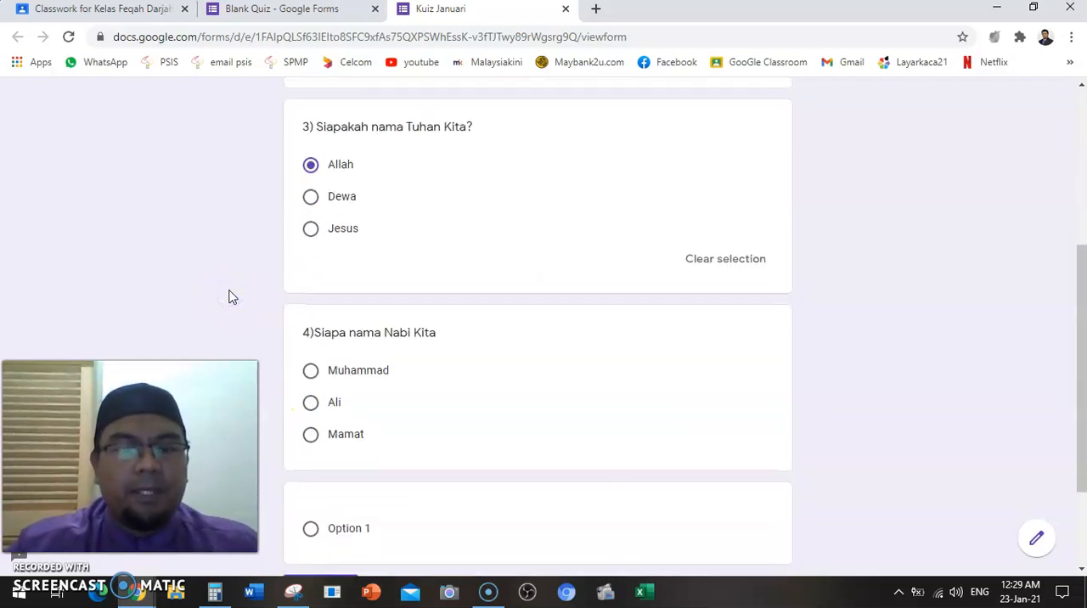
pyautogui.click(311, 372)
pyautogui.scroll(-2, 316, 381)
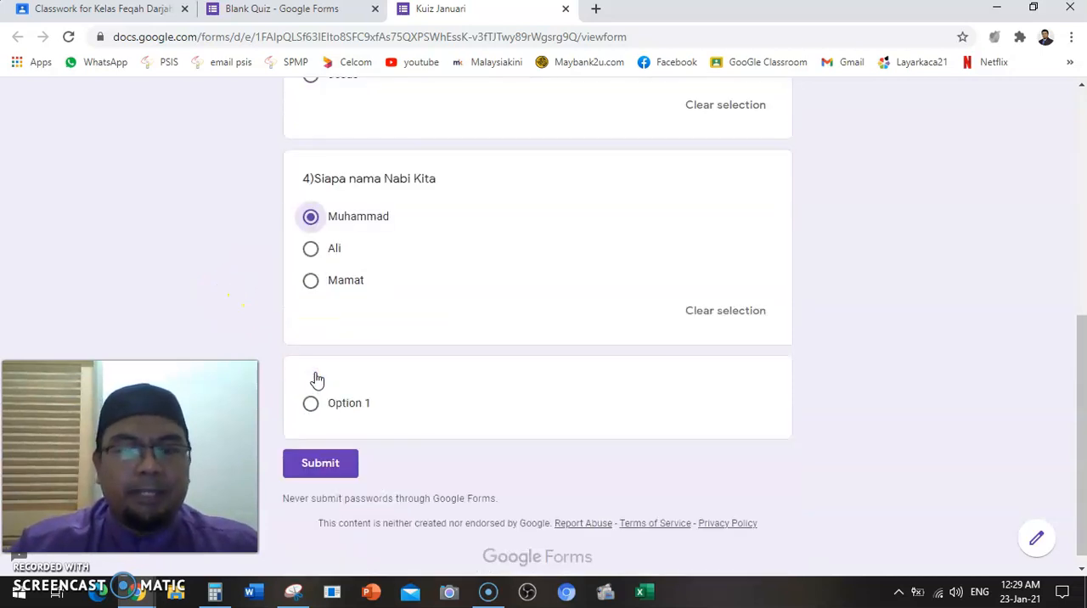
pyautogui.click(322, 445)
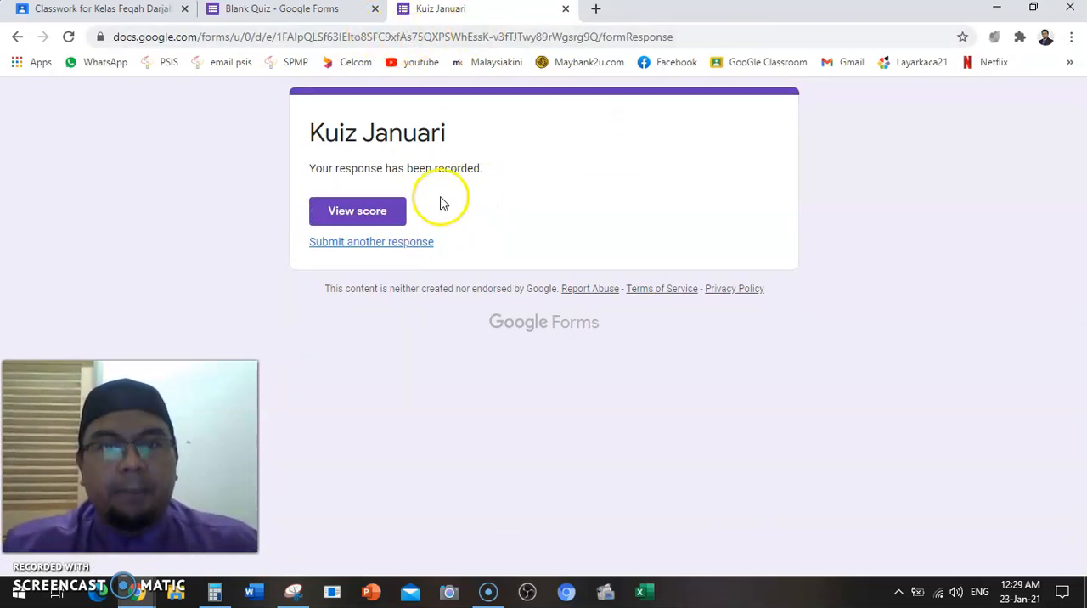
# Return to the quiz editor and review the summary of responses for each question
pyautogui.click(323, 13)
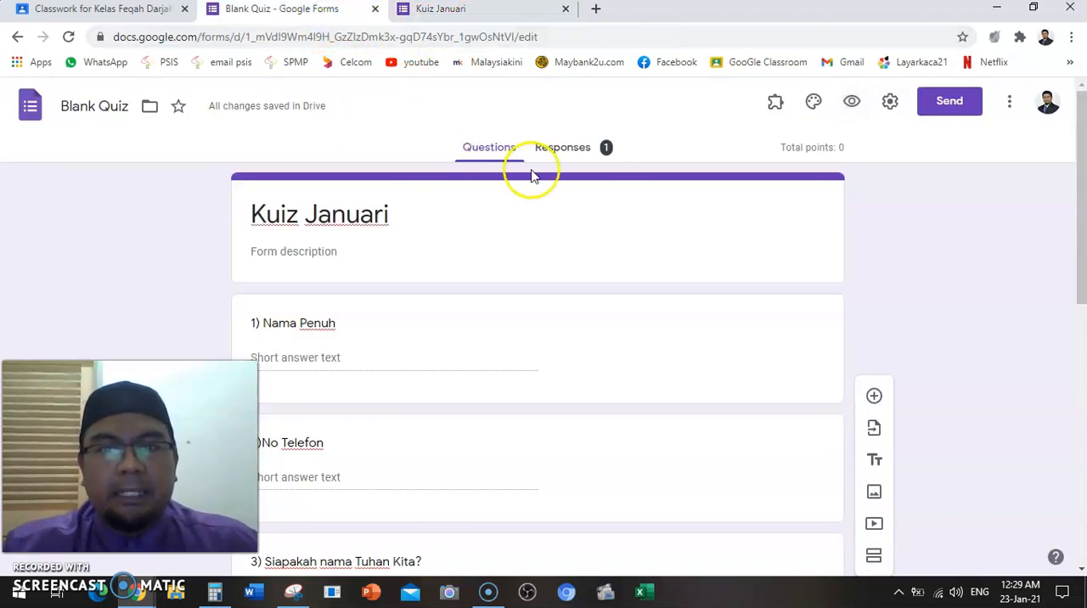
pyautogui.click(561, 149)
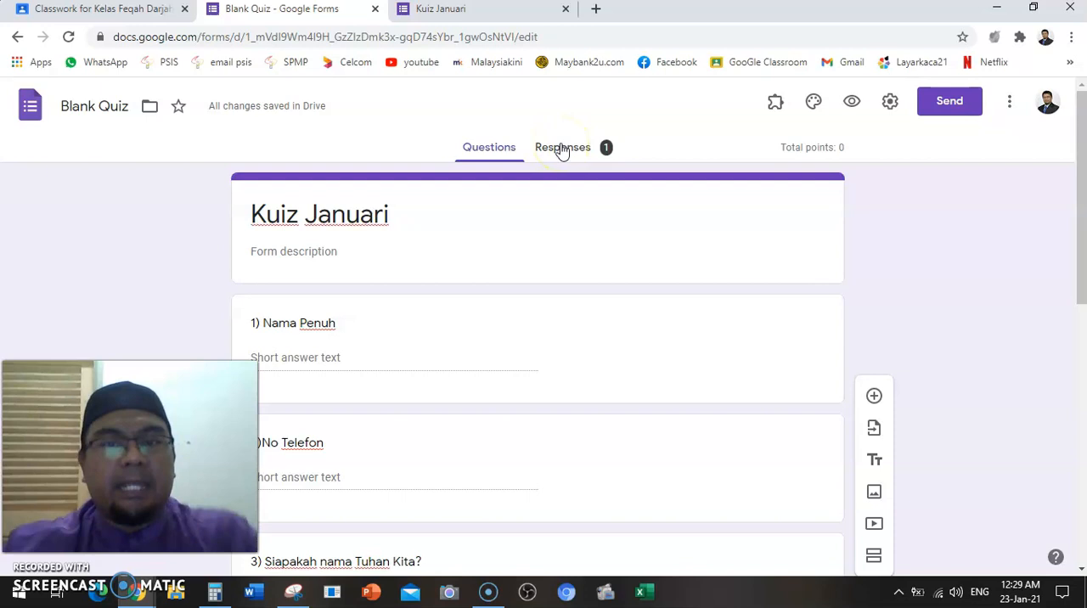
pyautogui.click(561, 149)
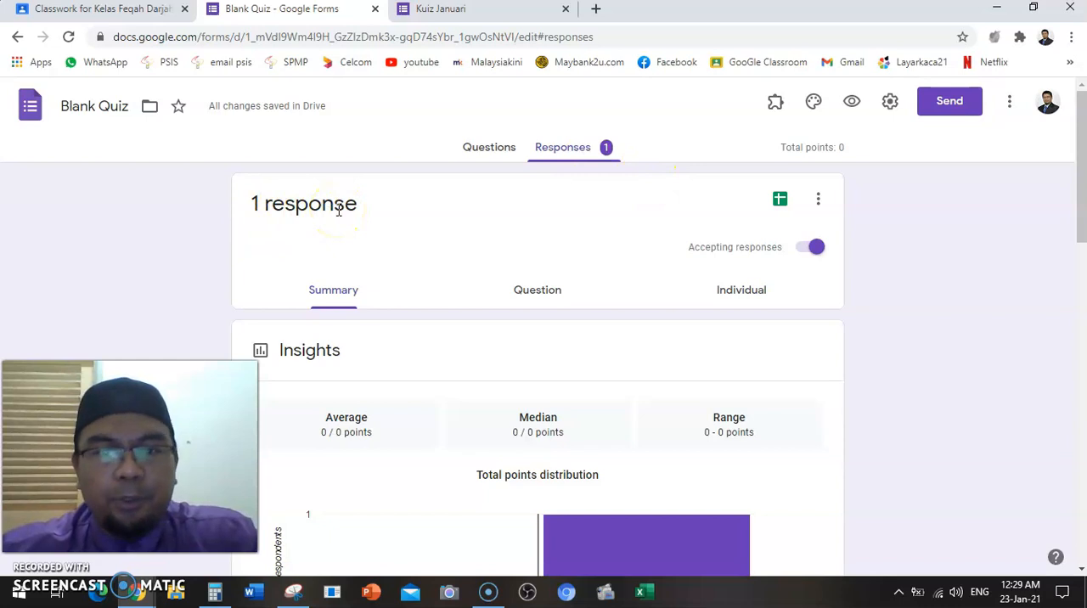
pyautogui.scroll(-6, 339, 210)
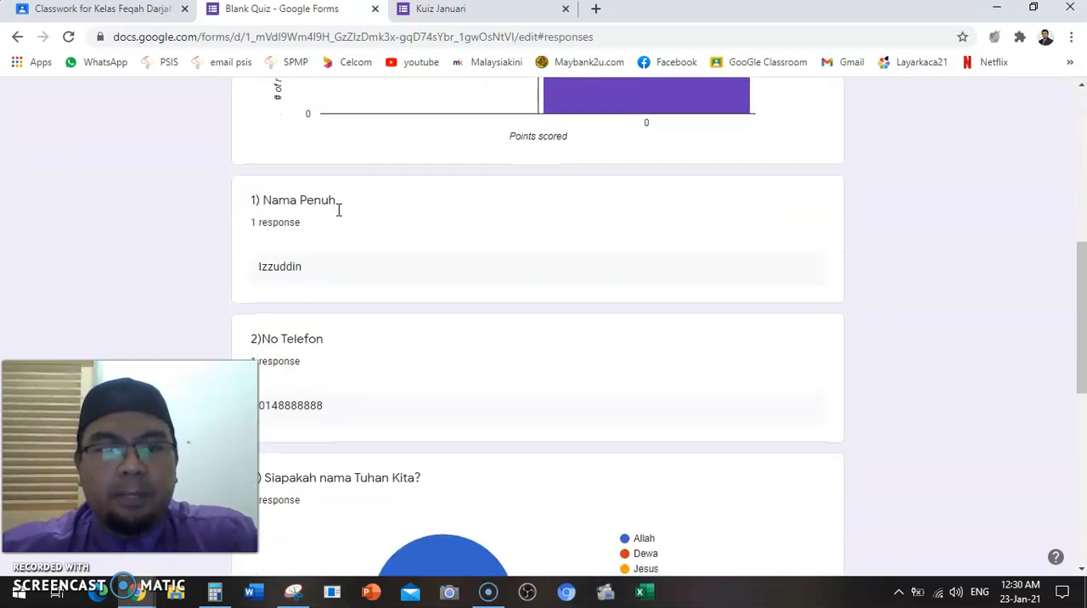
pyautogui.scroll(-2, 339, 210)
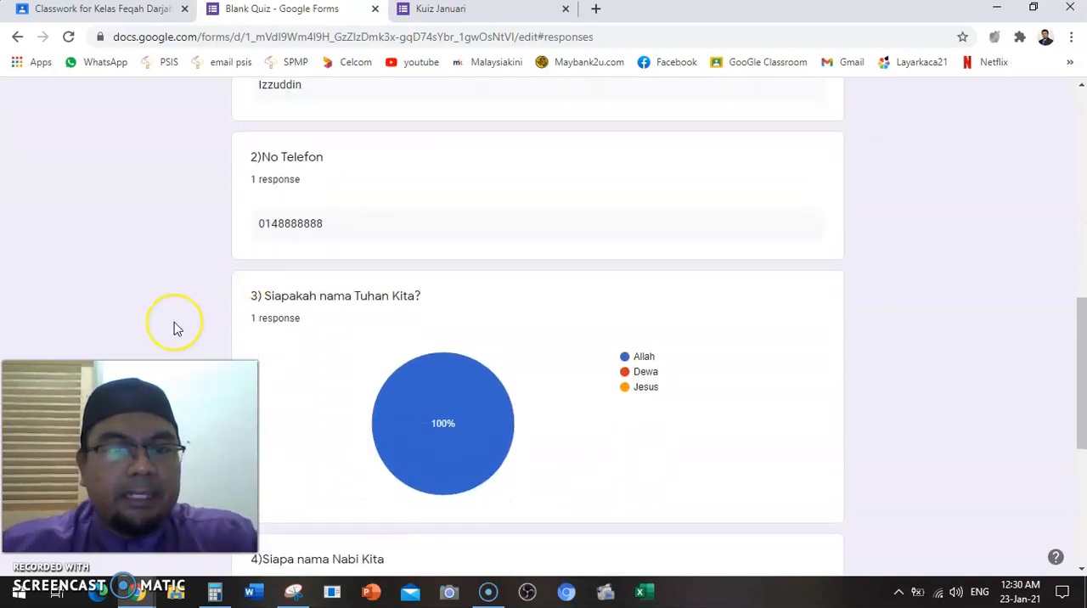
# Review the quiz's response summary, from the points distribution through the answers to all four questions
pyautogui.hotkey('ctrl', '-')
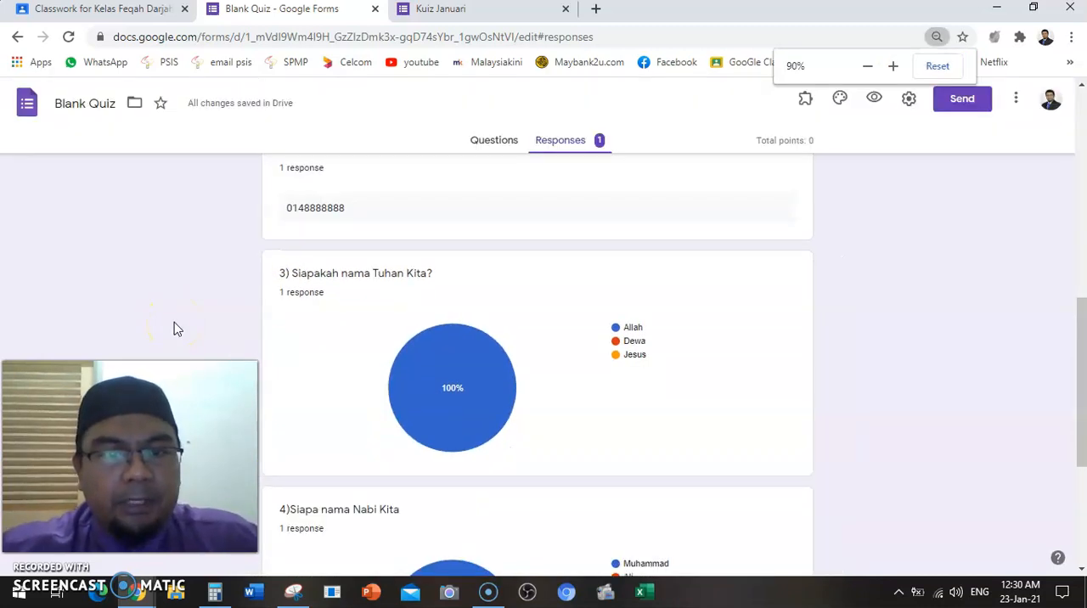
pyautogui.scroll(3, 173, 329)
pyautogui.scroll(-3, 173, 329)
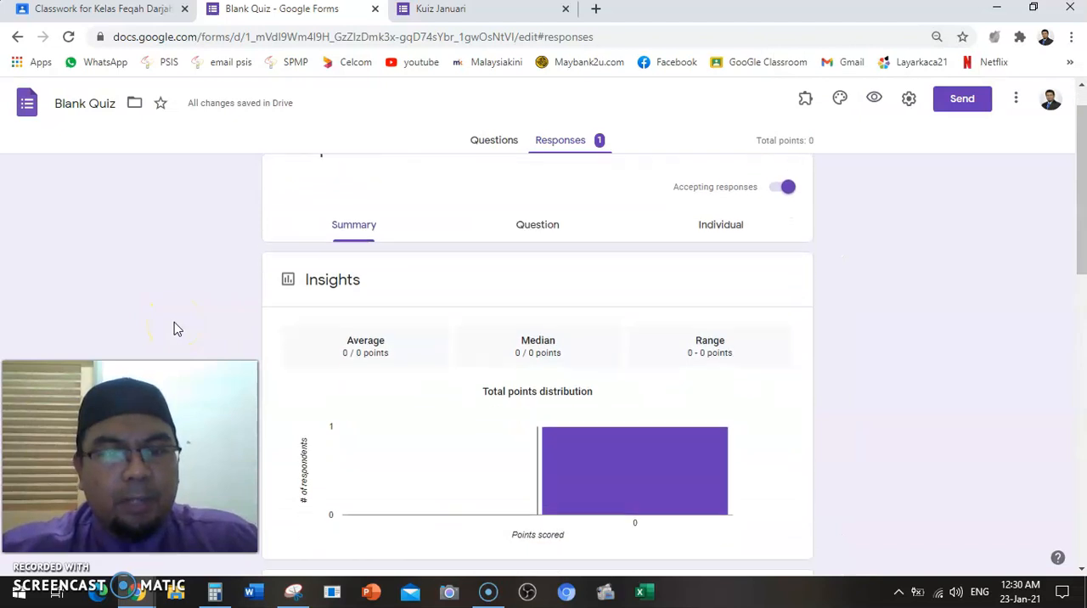
pyautogui.scroll(-3, 173, 328)
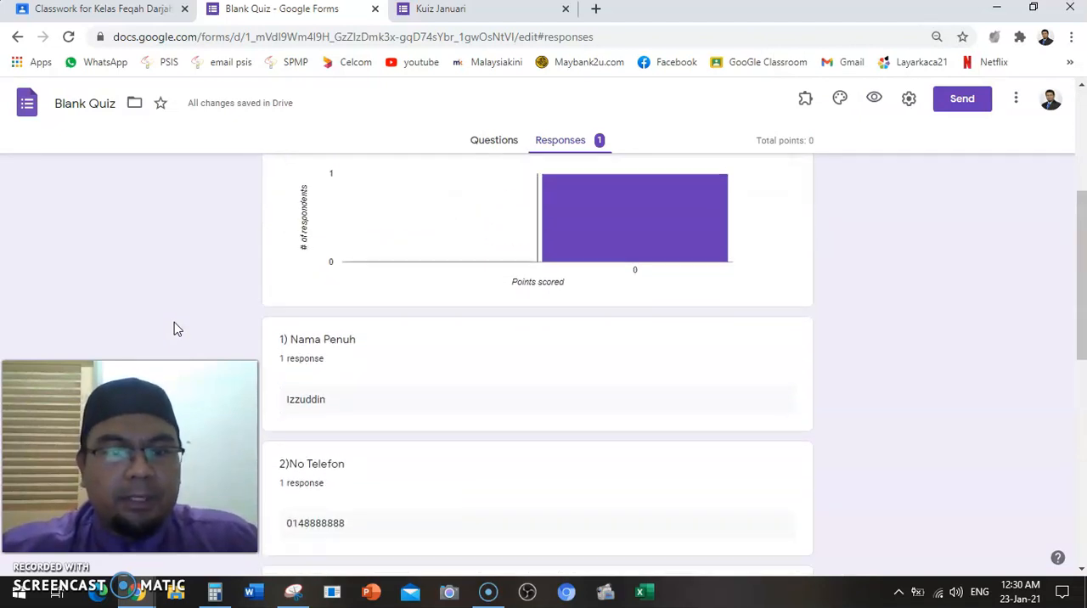
pyautogui.click(283, 284)
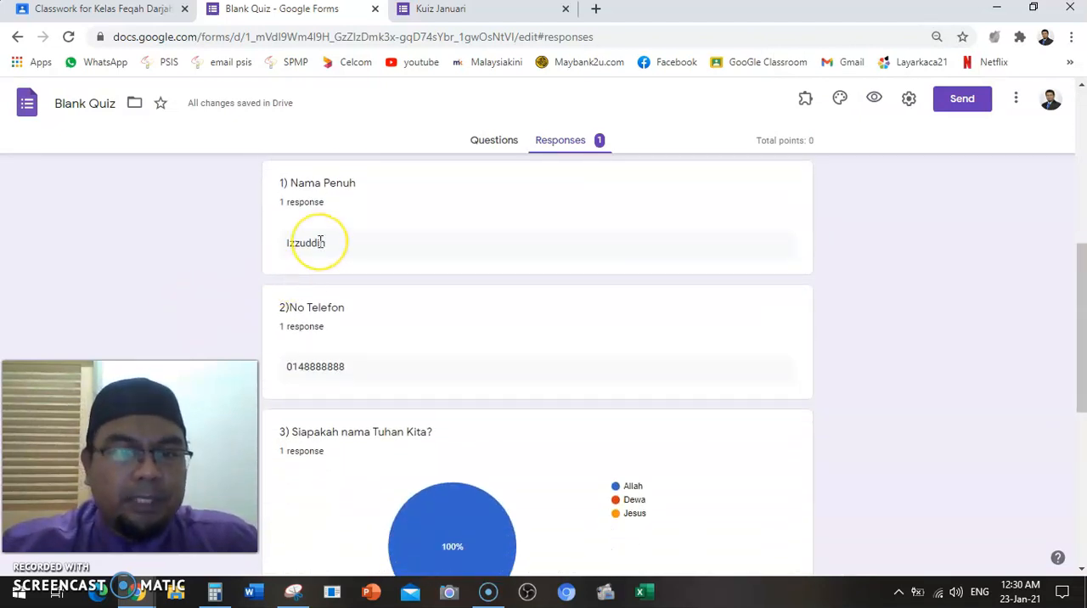
pyautogui.scroll(-2, 321, 243)
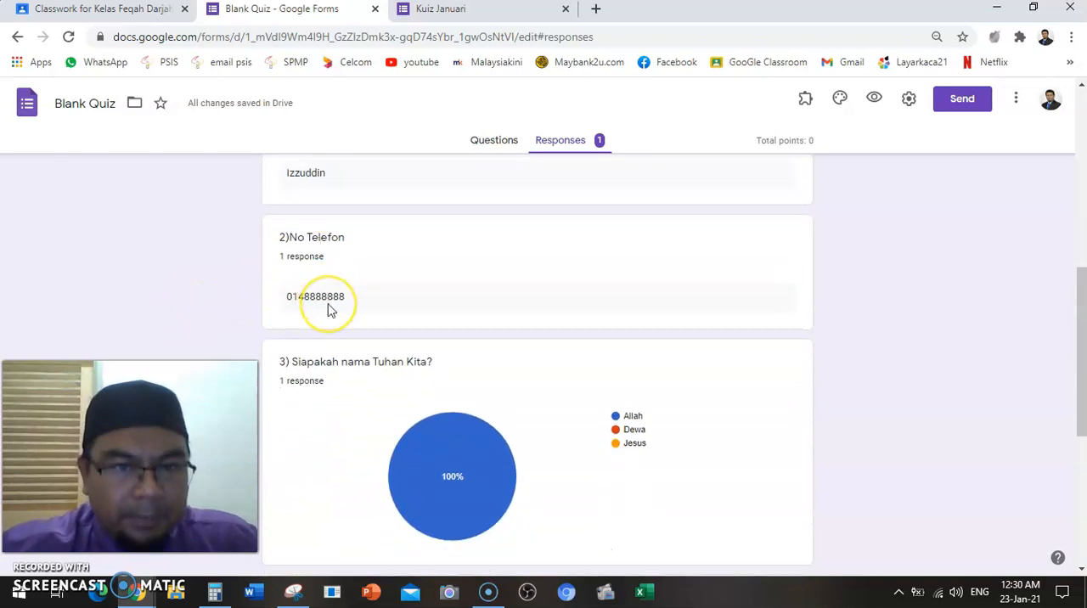
pyautogui.scroll(-3, 331, 311)
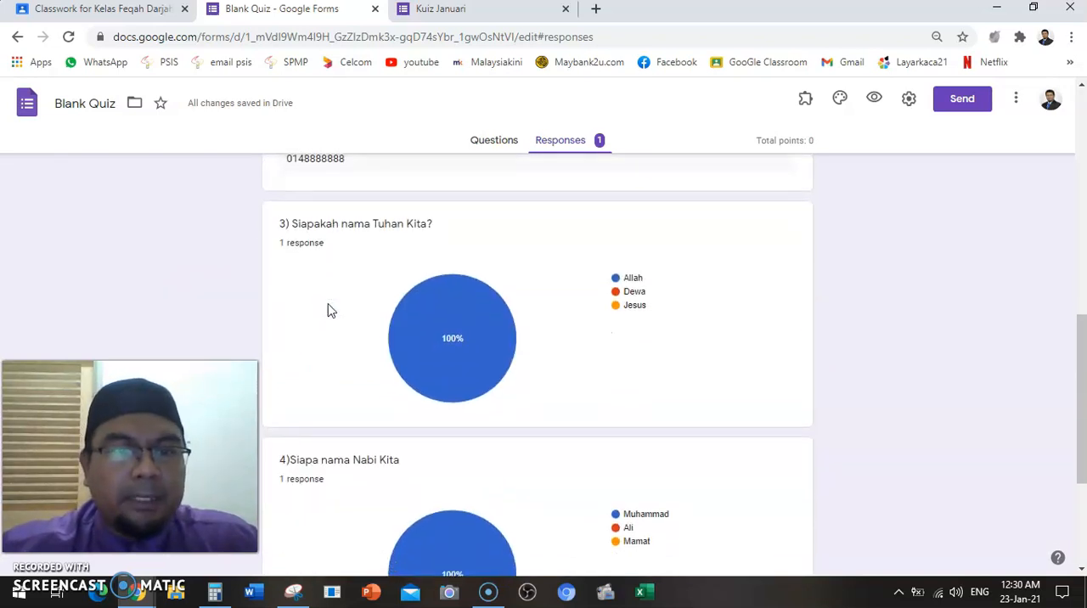
pyautogui.scroll(-1, 332, 316)
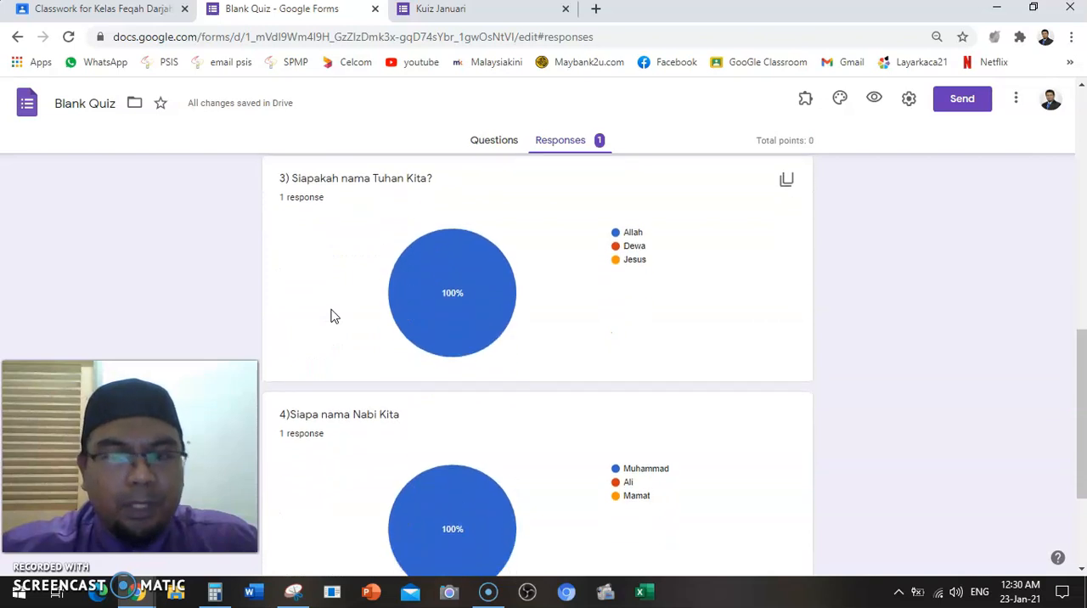
pyautogui.moveTo(407, 324)
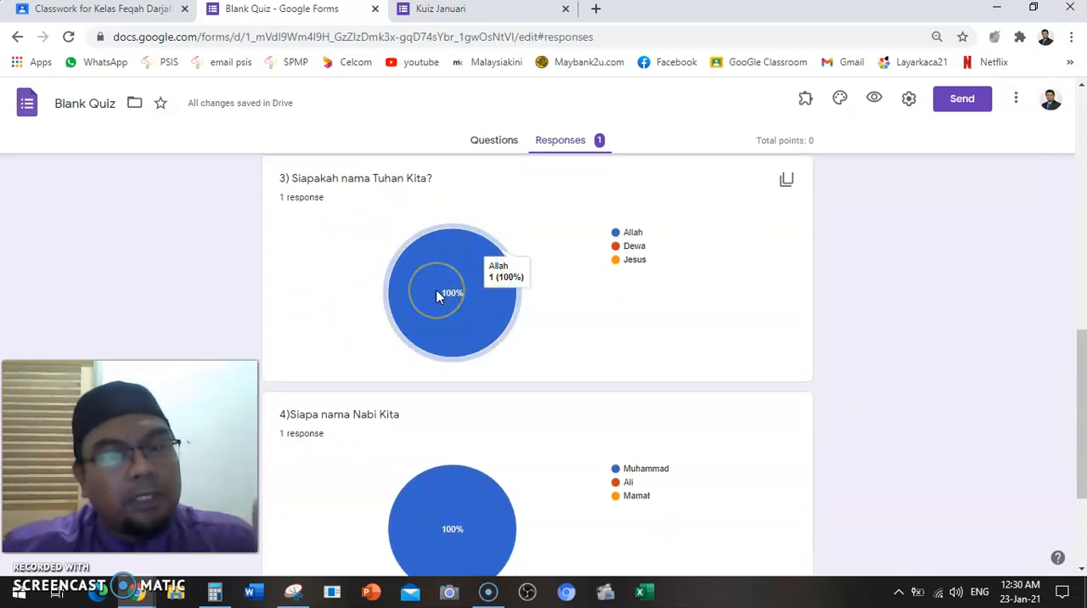
pyautogui.scroll(-3, 437, 296)
pyautogui.click(386, 306)
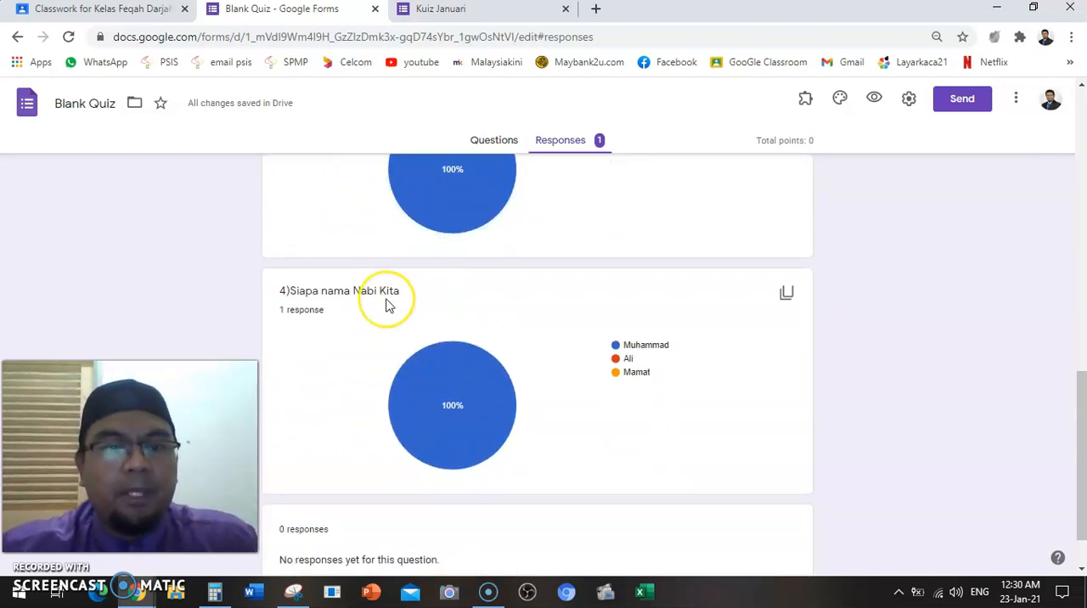
pyautogui.scroll(-1, 387, 306)
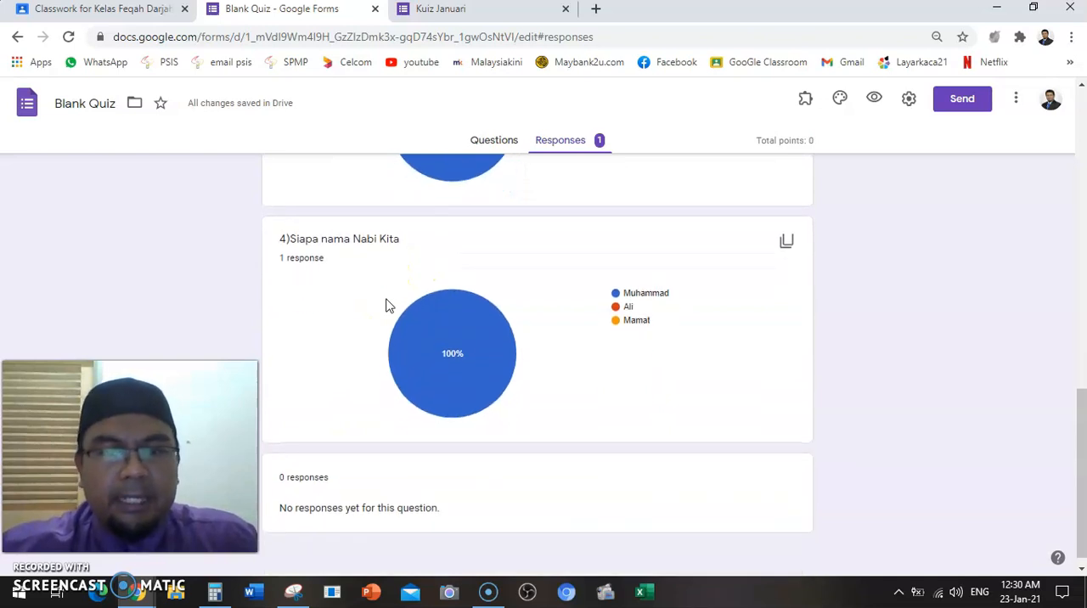
pyautogui.click(469, 298)
# Return to the start of the response summary and re-read the response count and the answers to each question
pyautogui.scroll(10, 473, 297)
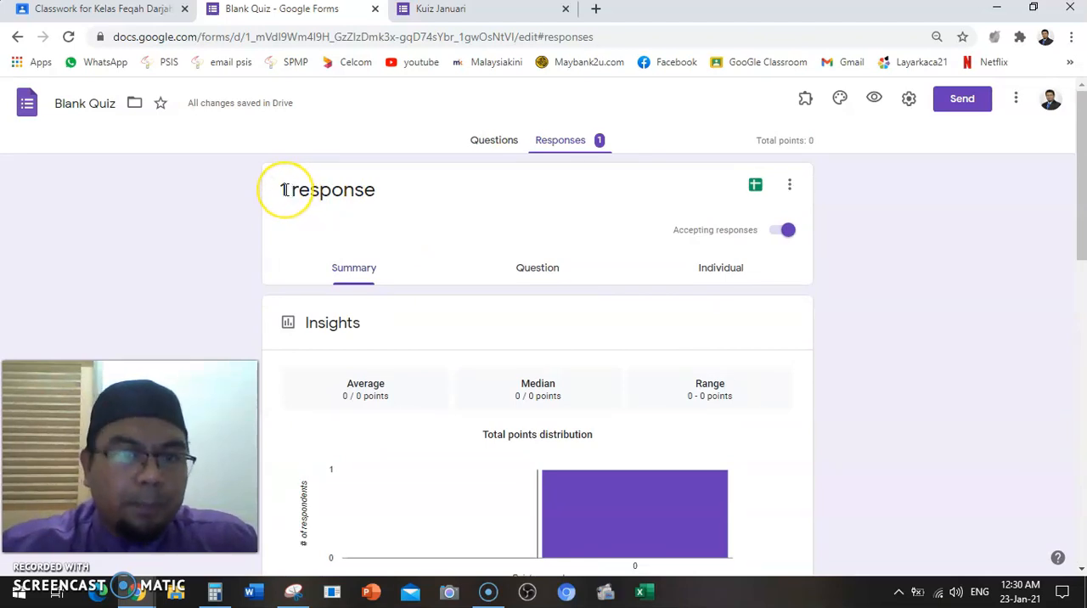
pyautogui.scroll(-2, 287, 189)
pyautogui.scroll(-3, 286, 190)
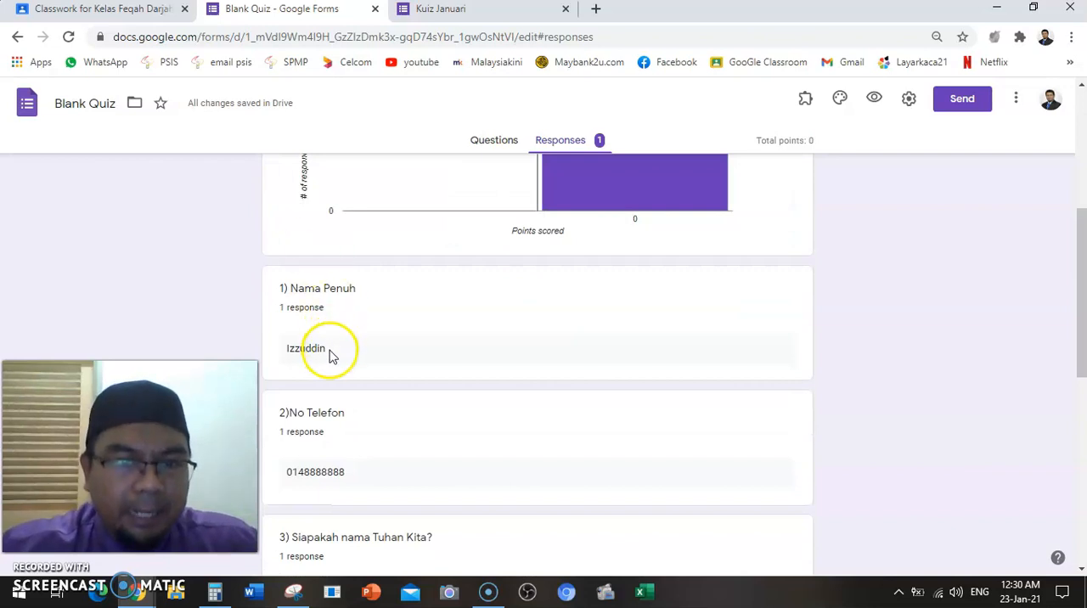
pyautogui.scroll(-1, 325, 363)
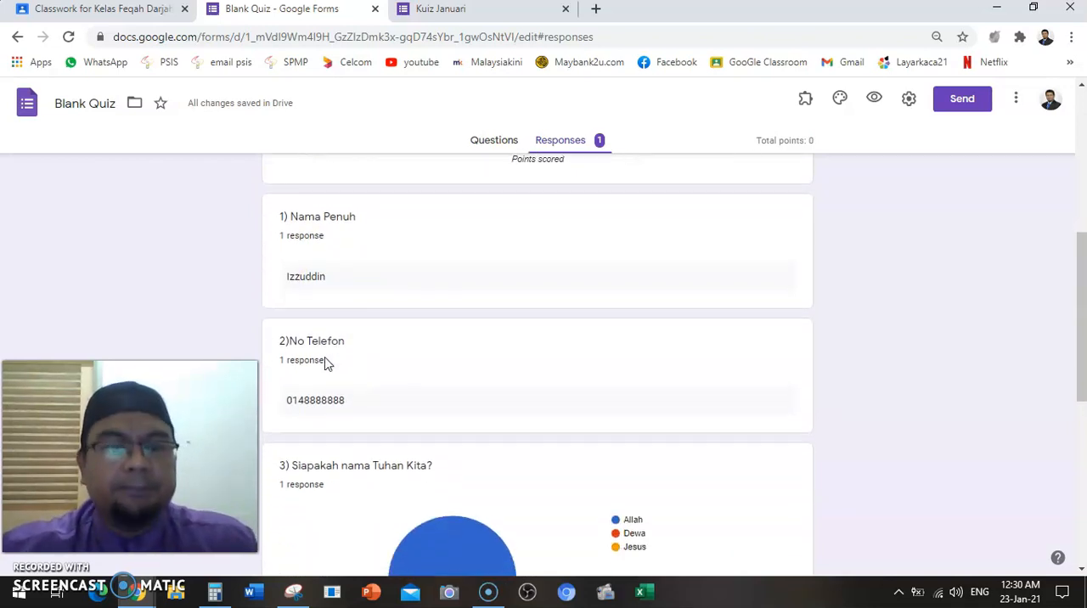
pyautogui.scroll(-3, 329, 392)
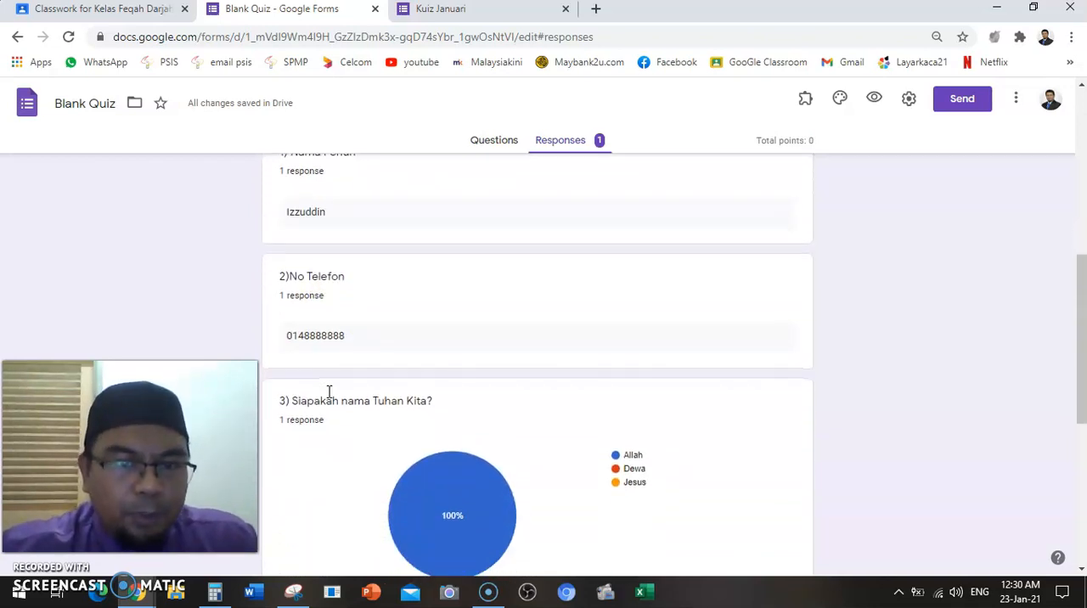
pyautogui.scroll(-2, 330, 399)
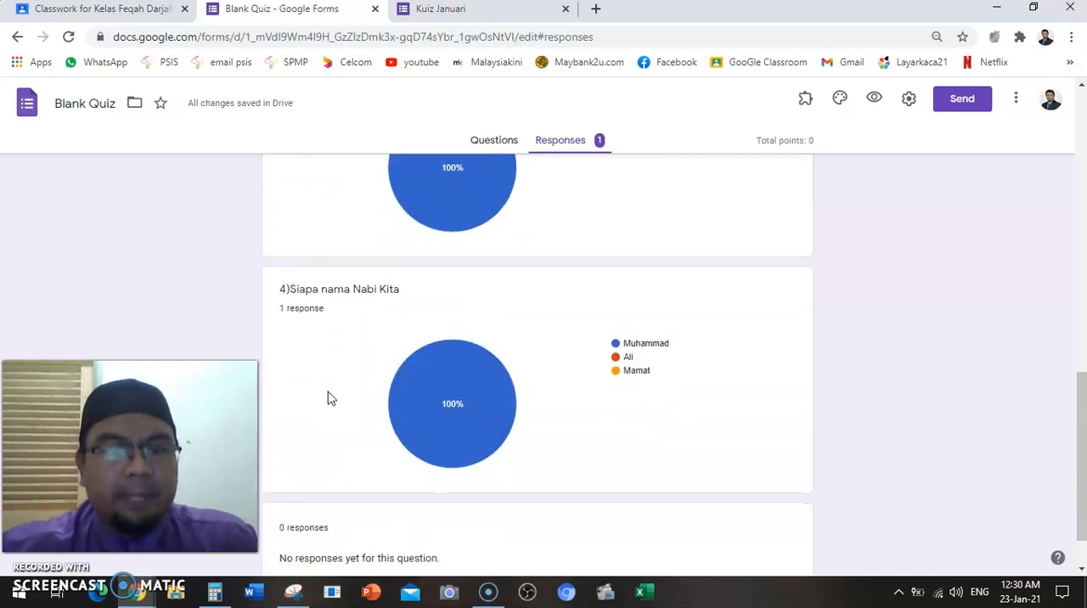
pyautogui.scroll(5, 329, 399)
pyautogui.scroll(1, 329, 399)
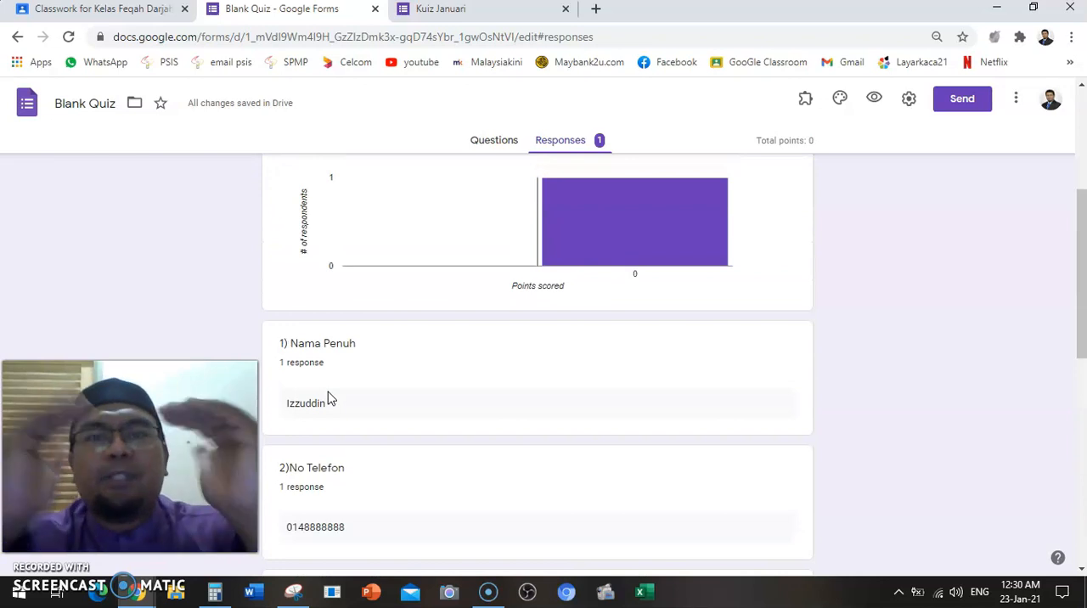
# Create a new spreadsheet named Blank Quiz (Responses) as the destination for the quiz responses
pyautogui.scroll(4, 330, 398)
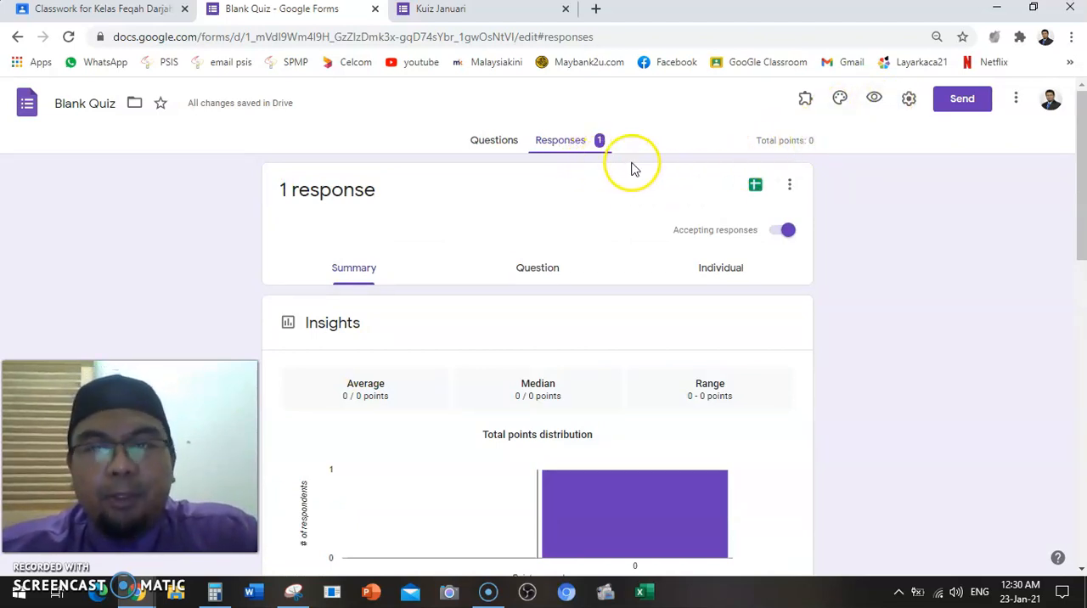
pyautogui.click(755, 189)
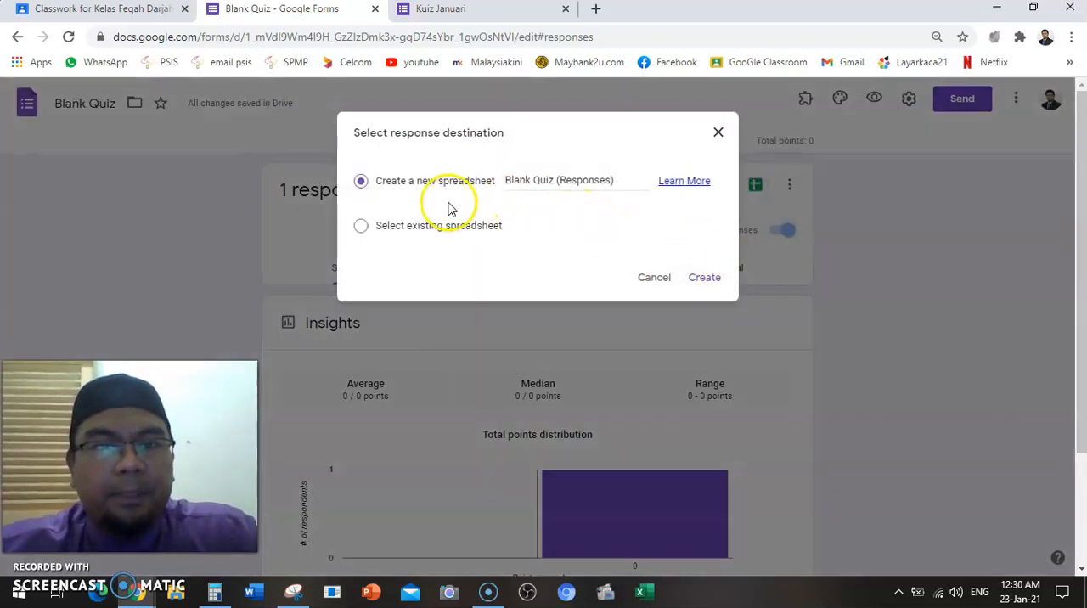
pyautogui.click(698, 279)
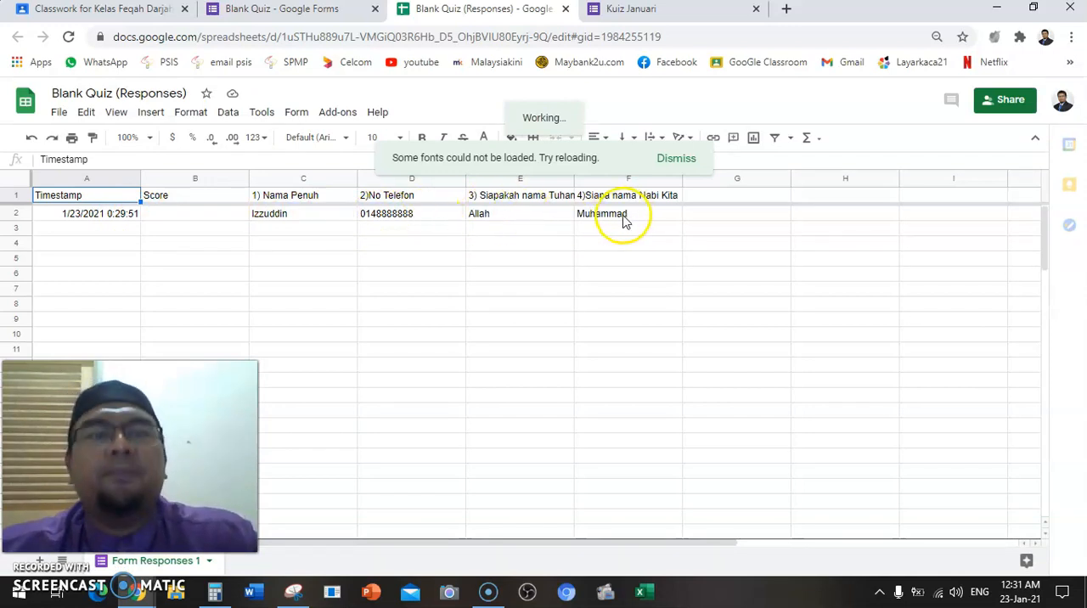
# Switch back to Google Classroom and save the Kuiz Bulan Januari assignment as a draft
pyautogui.click(332, 10)
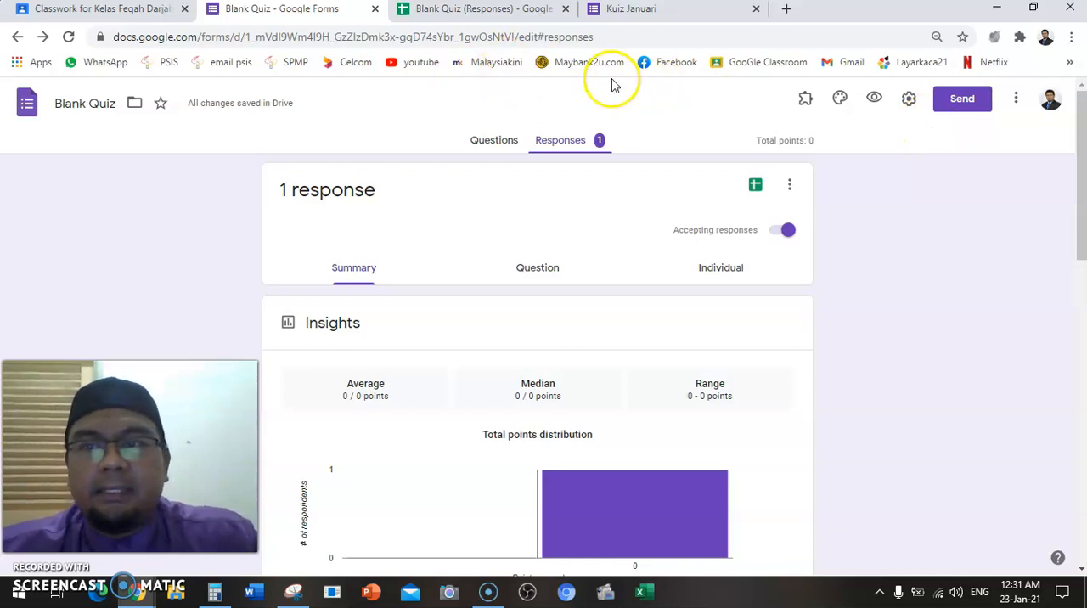
pyautogui.click(136, 10)
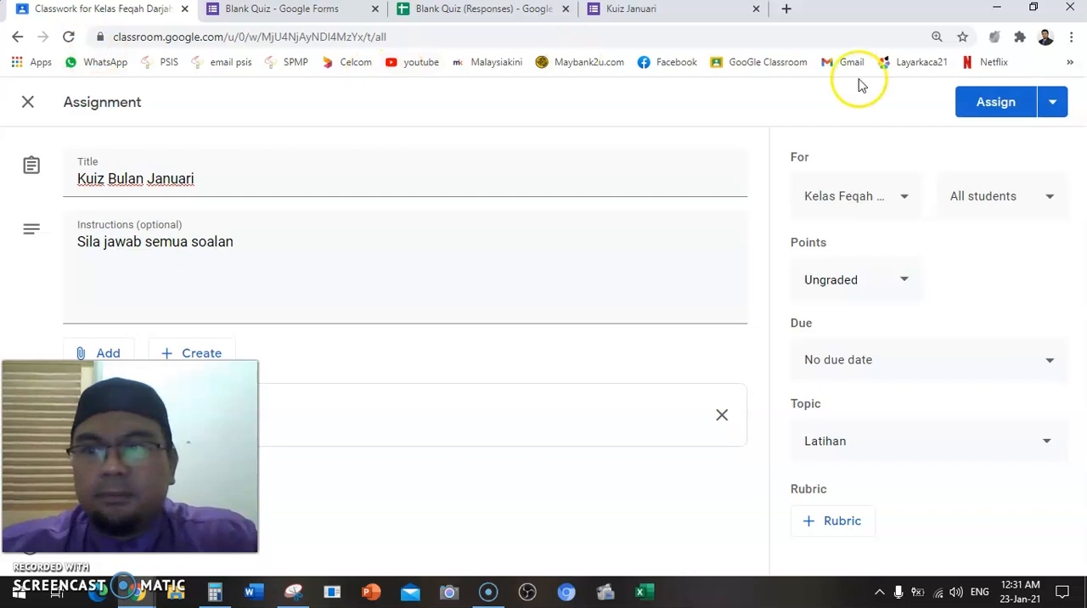
pyautogui.click(1053, 103)
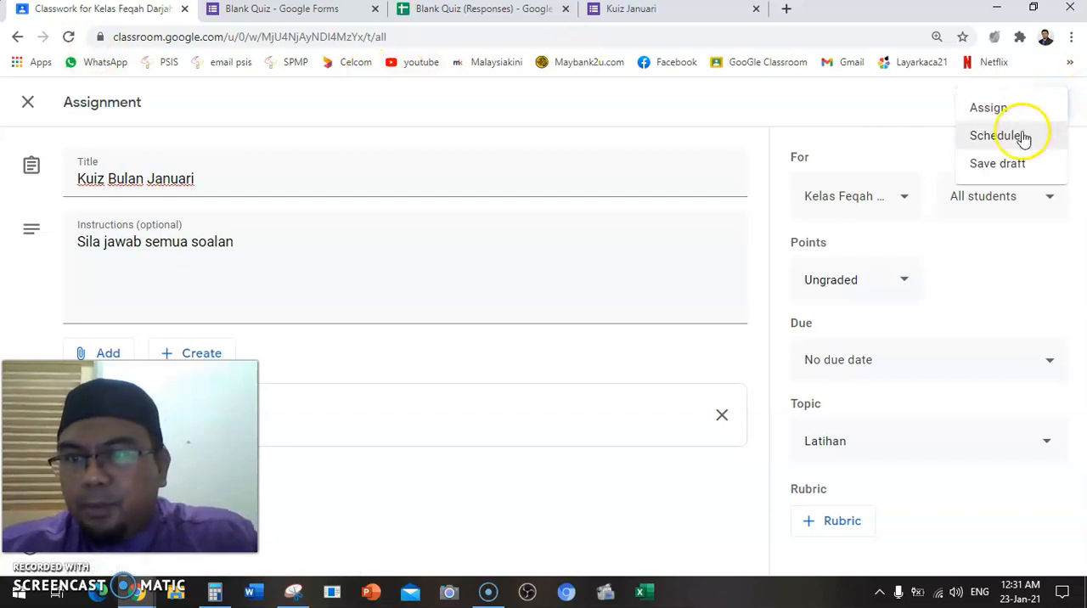
pyautogui.click(1019, 163)
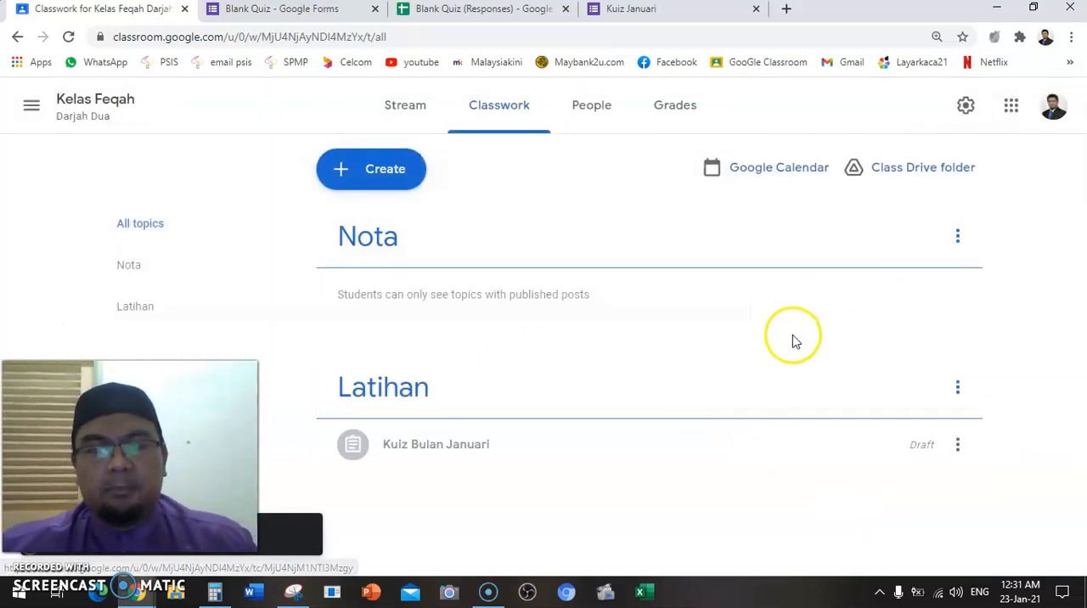
# Reopen the Kuiz Bulan Januari draft under the Latihan topic for editing and assign it to all students
pyautogui.click(958, 444)
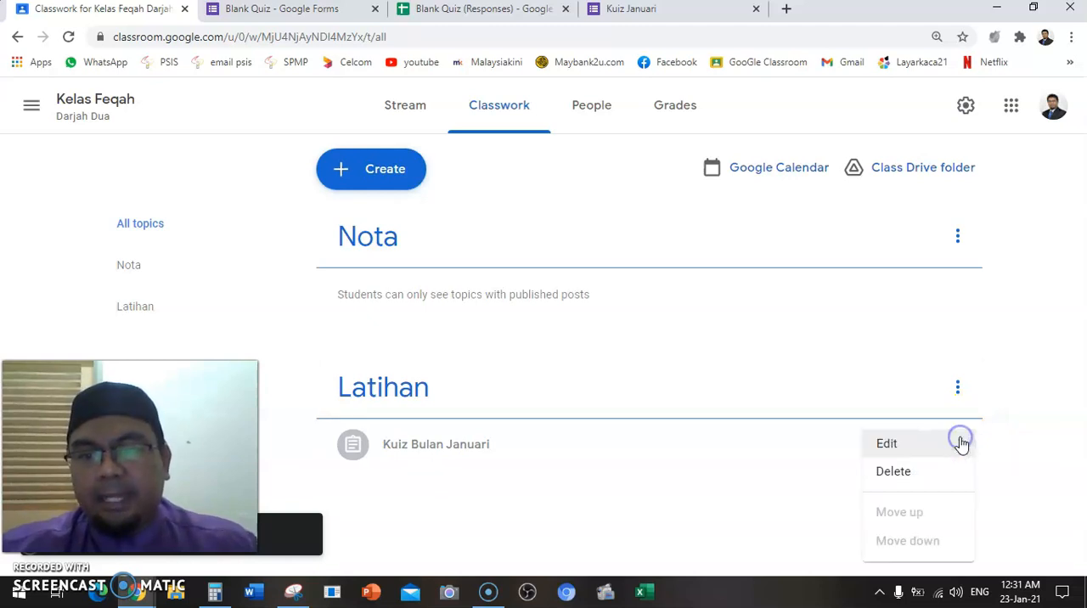
pyautogui.click(904, 446)
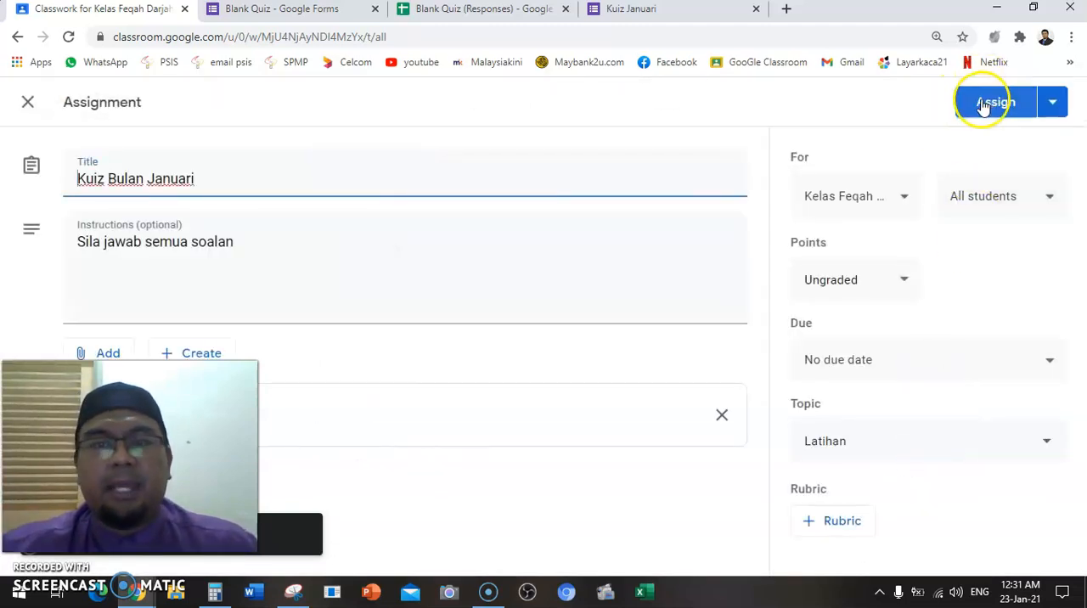
pyautogui.click(982, 102)
pyautogui.click(643, 375)
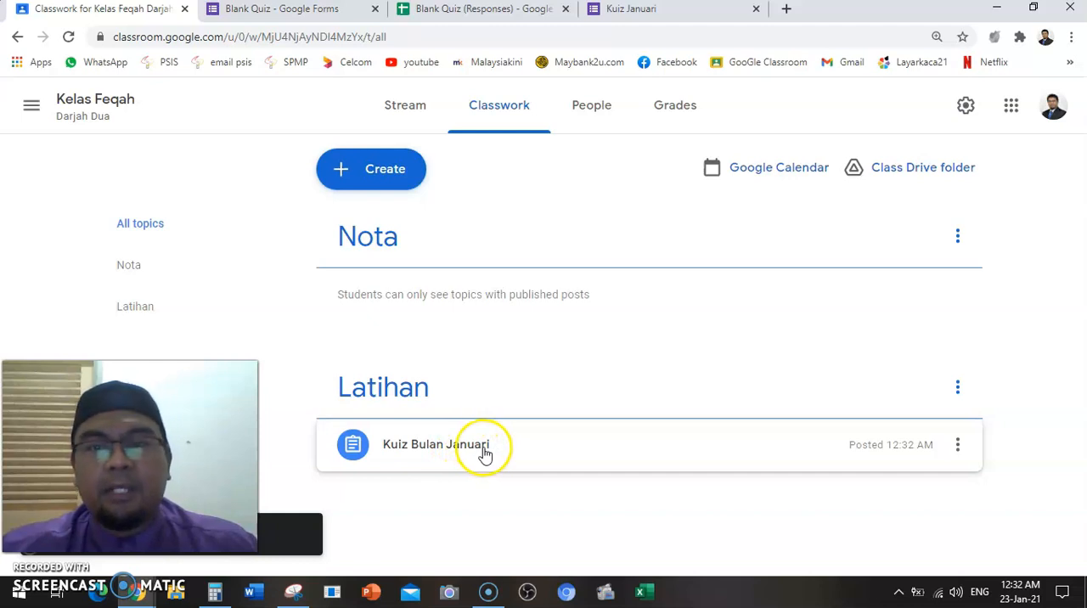
# Check the class's teacher and student list, and open the posted Kuiz Bulan Januari assignment from the class stream
pyautogui.click(579, 116)
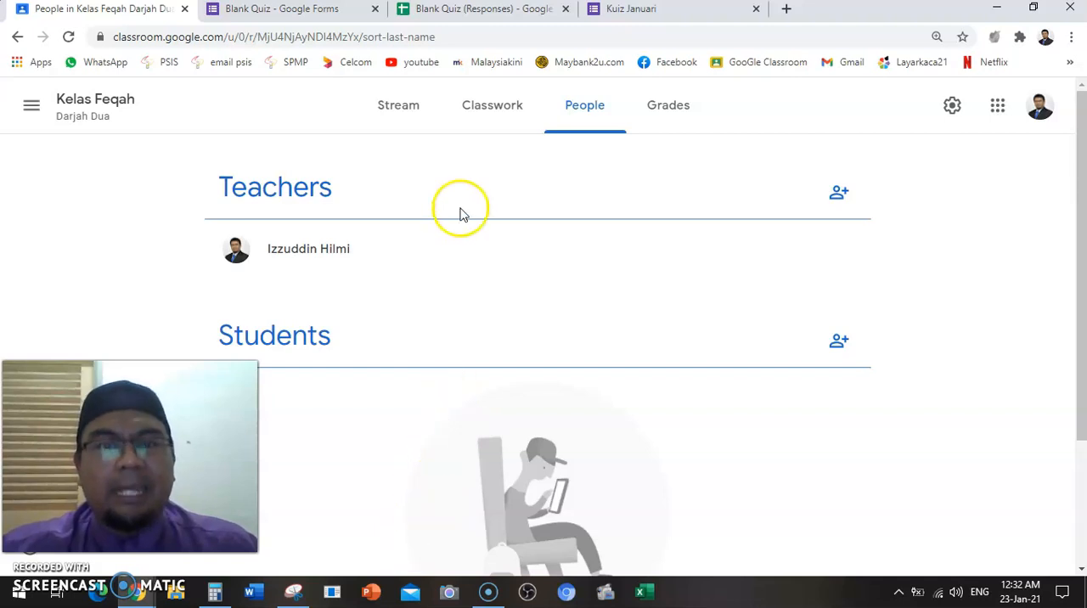
pyautogui.click(419, 113)
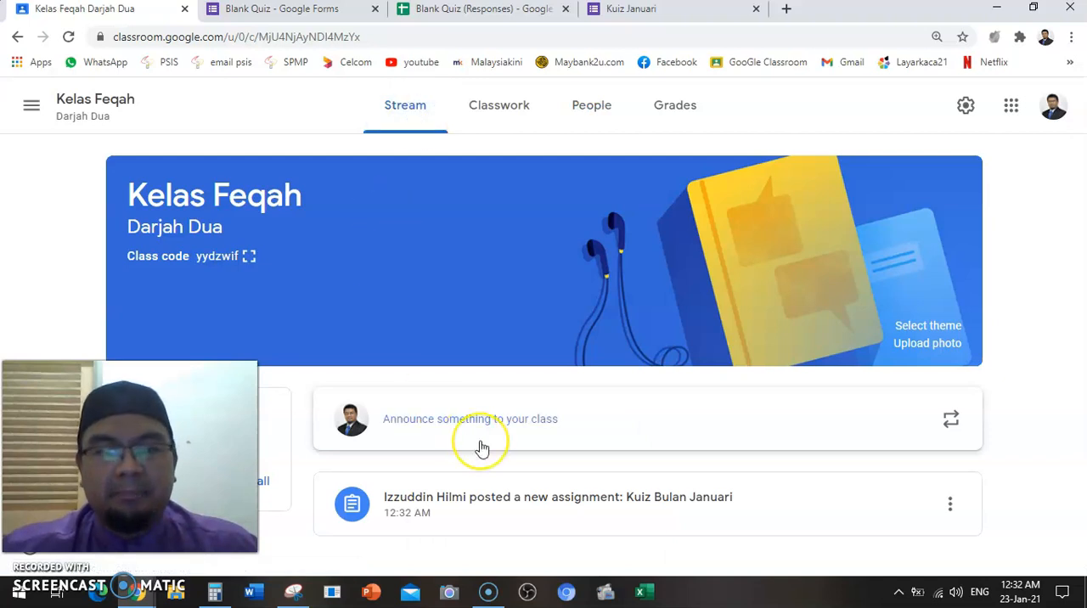
pyautogui.click(560, 499)
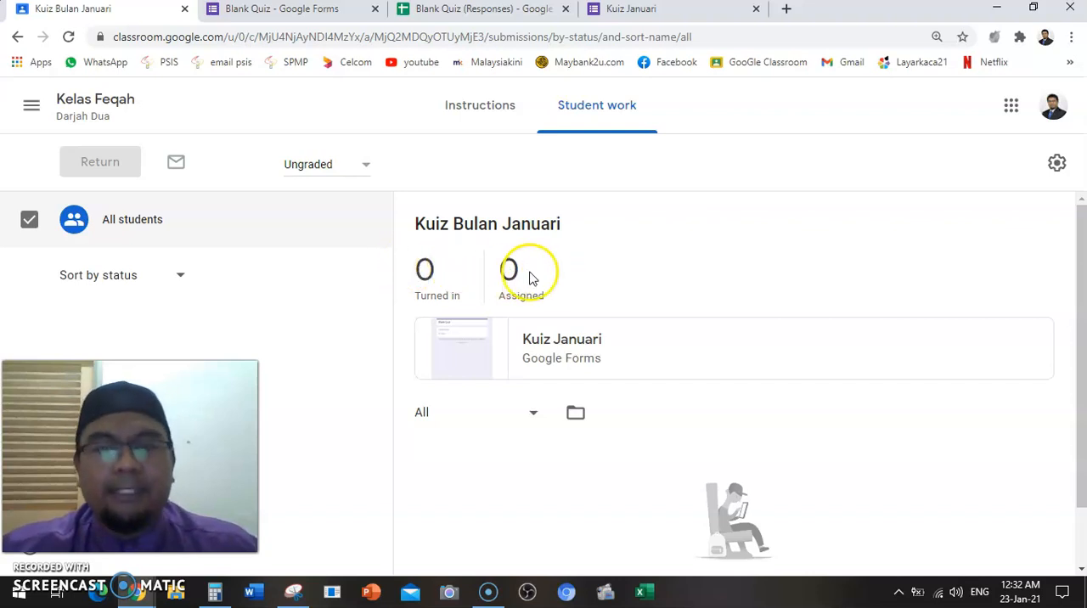
# Switch to the Blank Quiz (Responses) spreadsheet and examine the recorded response row and the rows below it
pyautogui.click(477, 17)
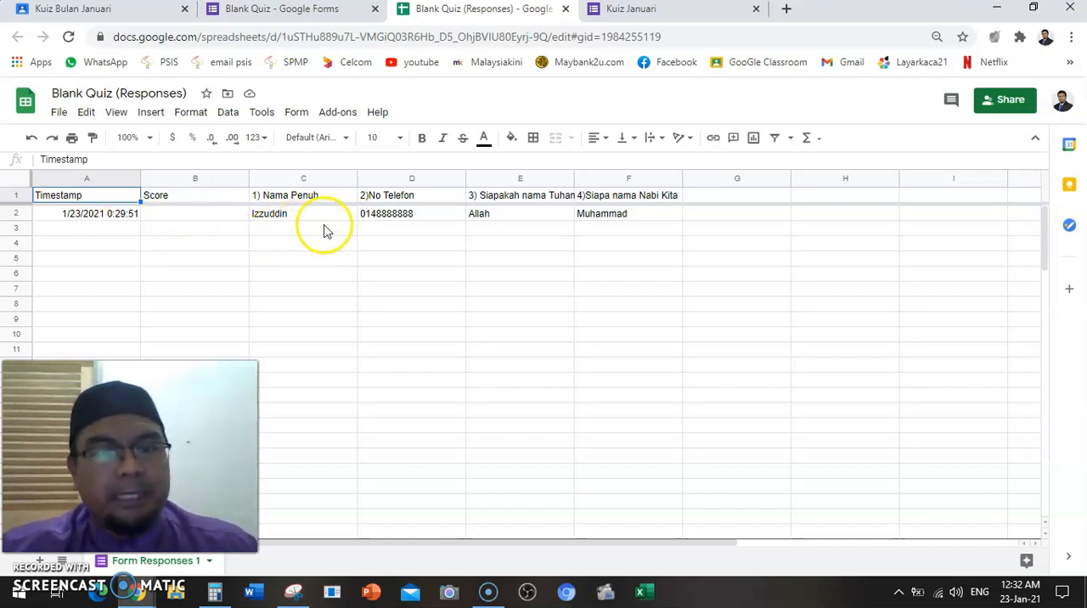
pyautogui.click(284, 246)
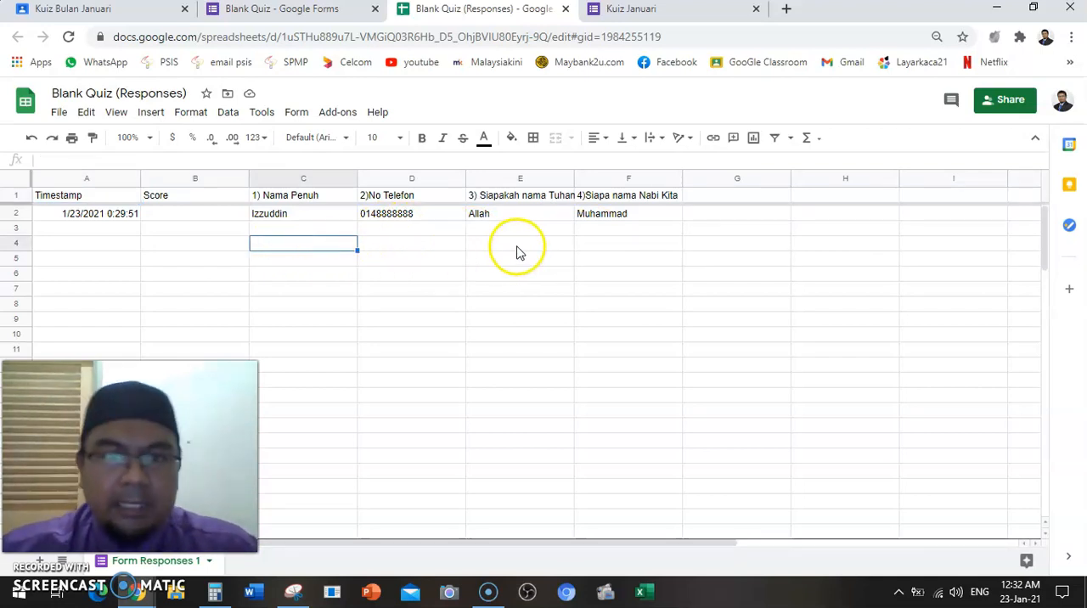
pyautogui.click(18, 212)
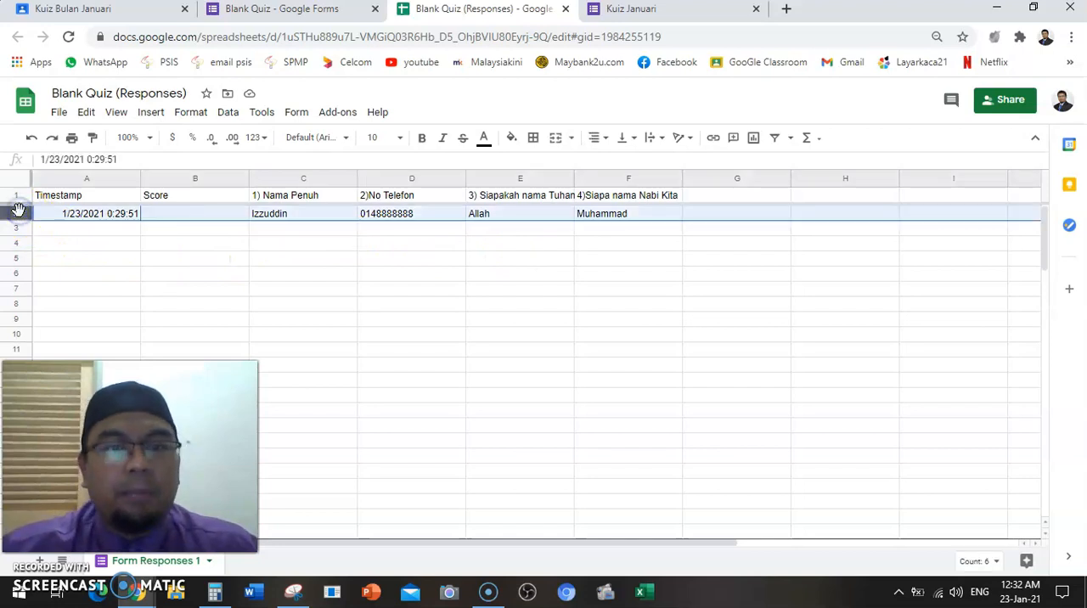
pyautogui.click(15, 228)
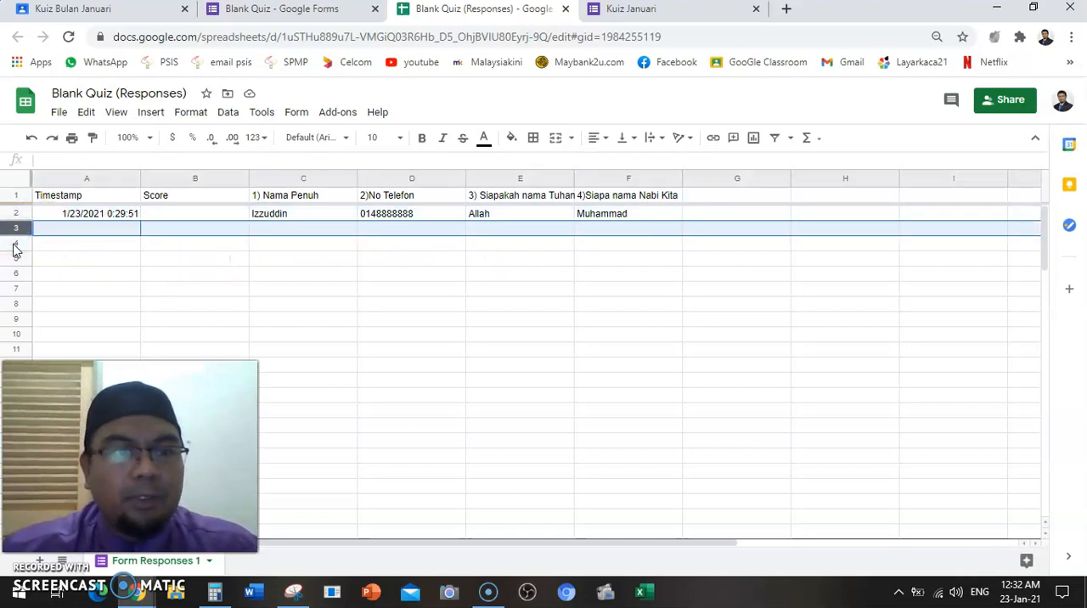
pyautogui.click(15, 244)
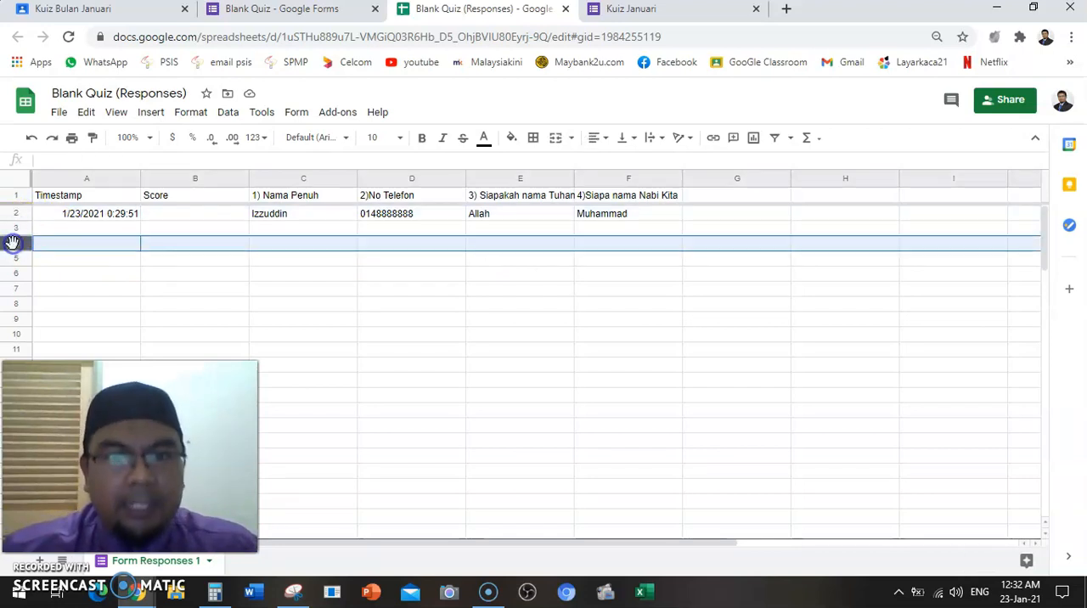
pyautogui.click(617, 10)
pyautogui.click(449, 12)
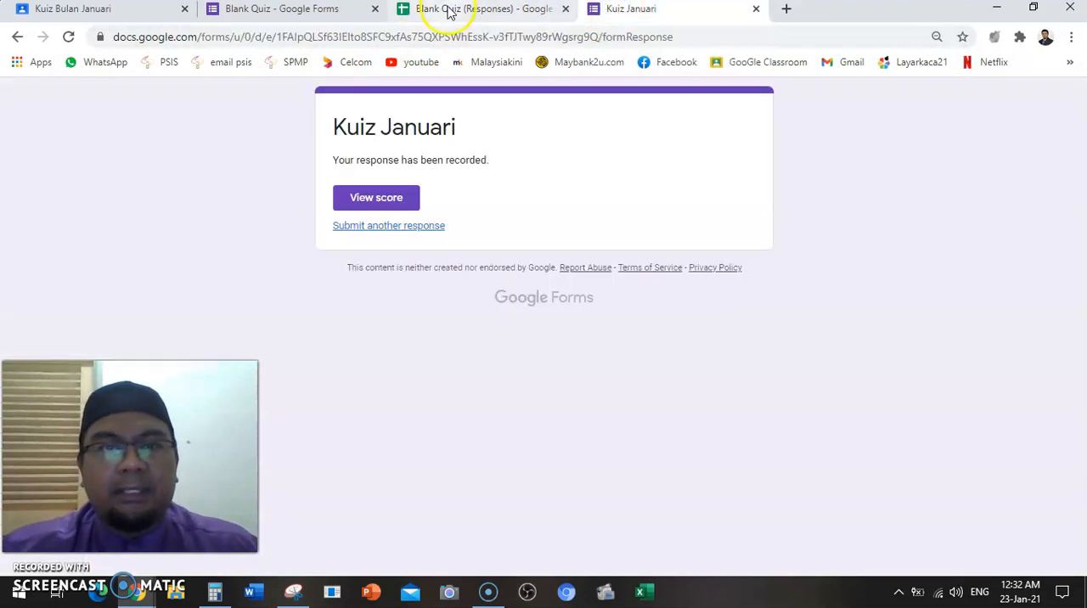
# Switch to the Blank Quiz form and turn on Collect email addresses in its settings
pyautogui.click(351, 17)
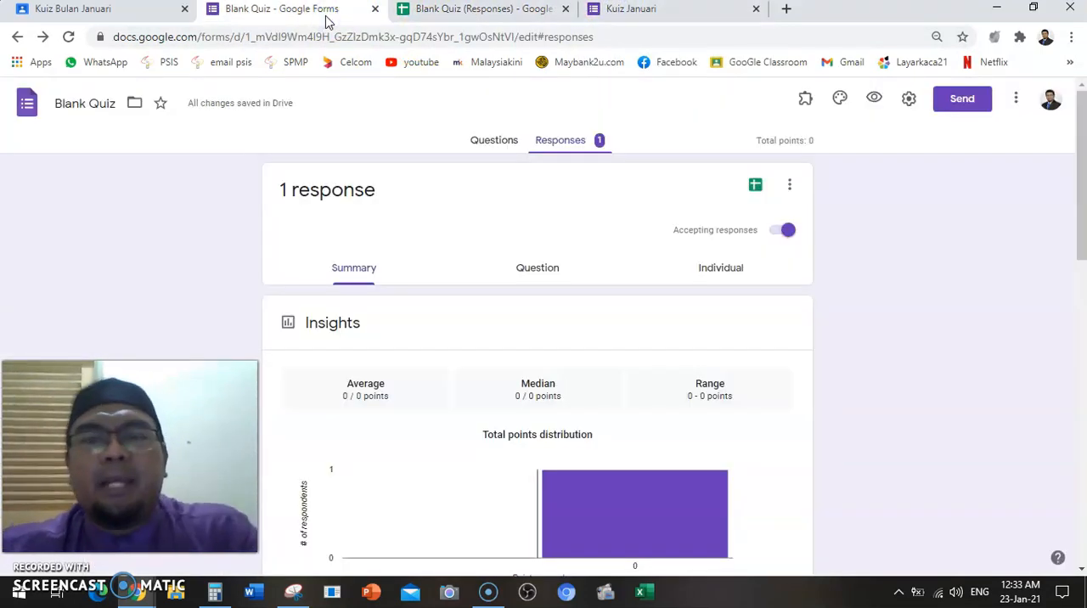
pyautogui.click(909, 102)
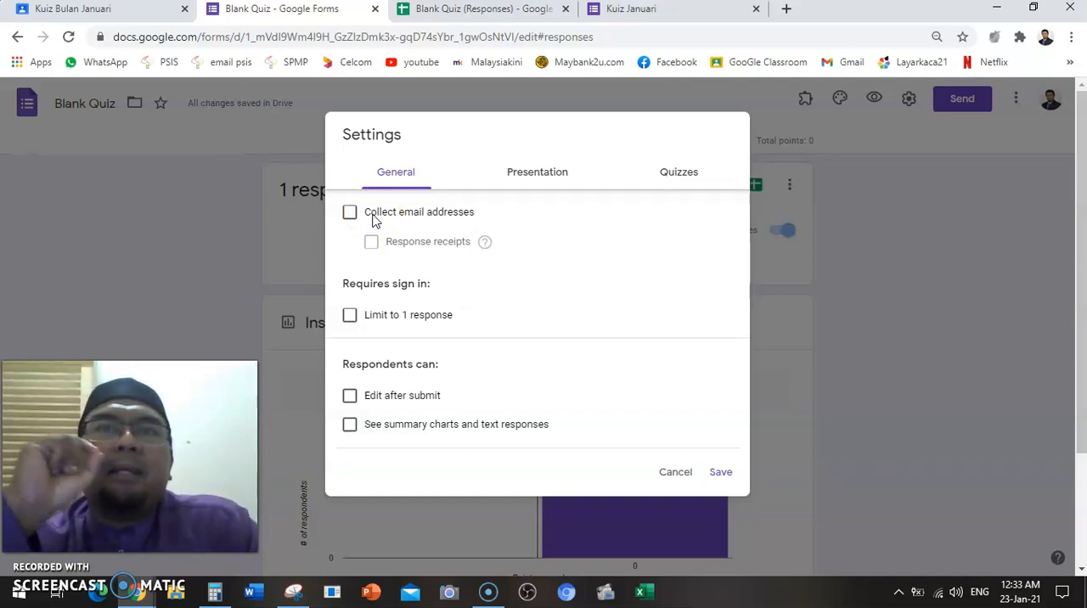
pyautogui.click(351, 214)
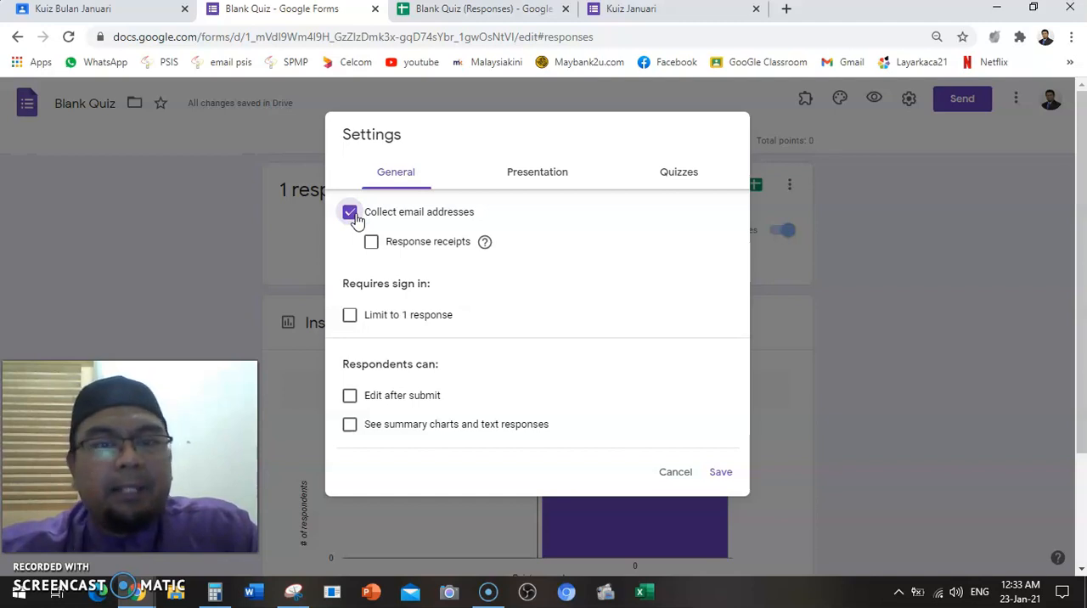
# Try the Limit to 1 response and Edit after submit options, and turn off the link to submit another response
pyautogui.click(351, 317)
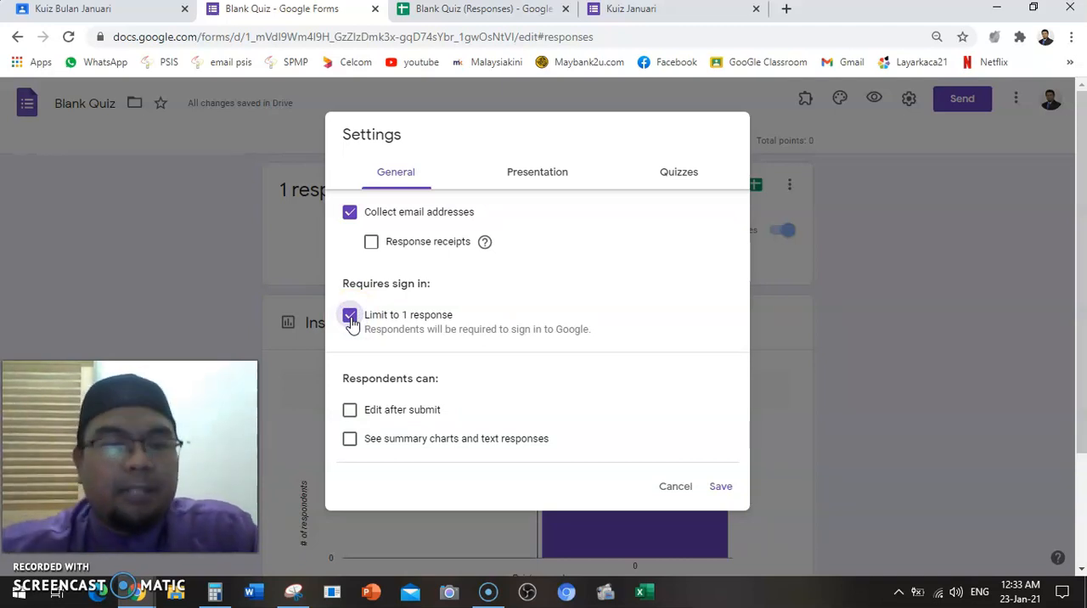
pyautogui.click(351, 318)
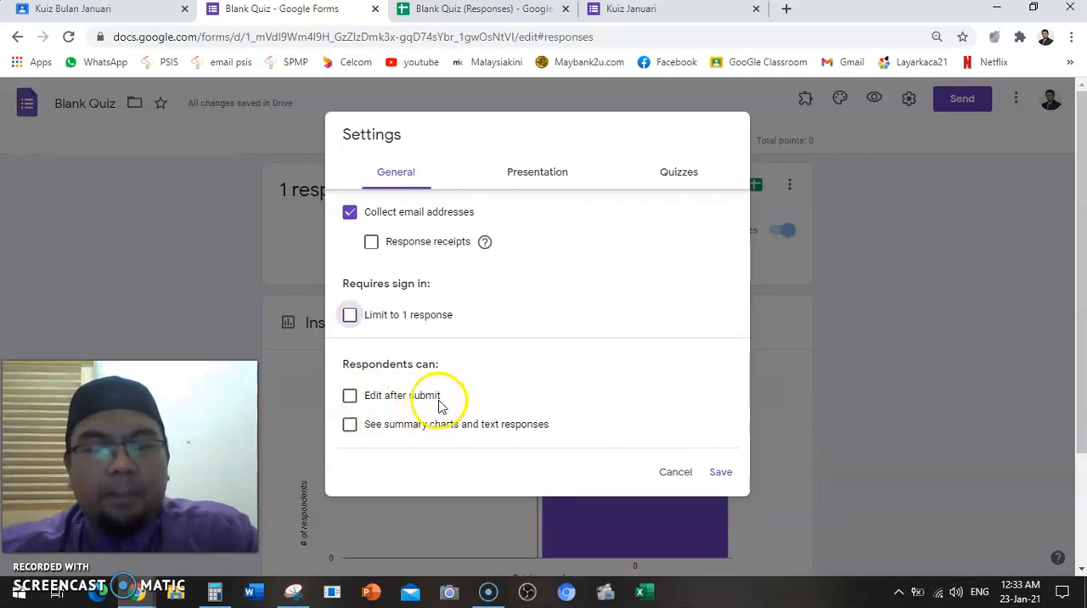
pyautogui.click(350, 399)
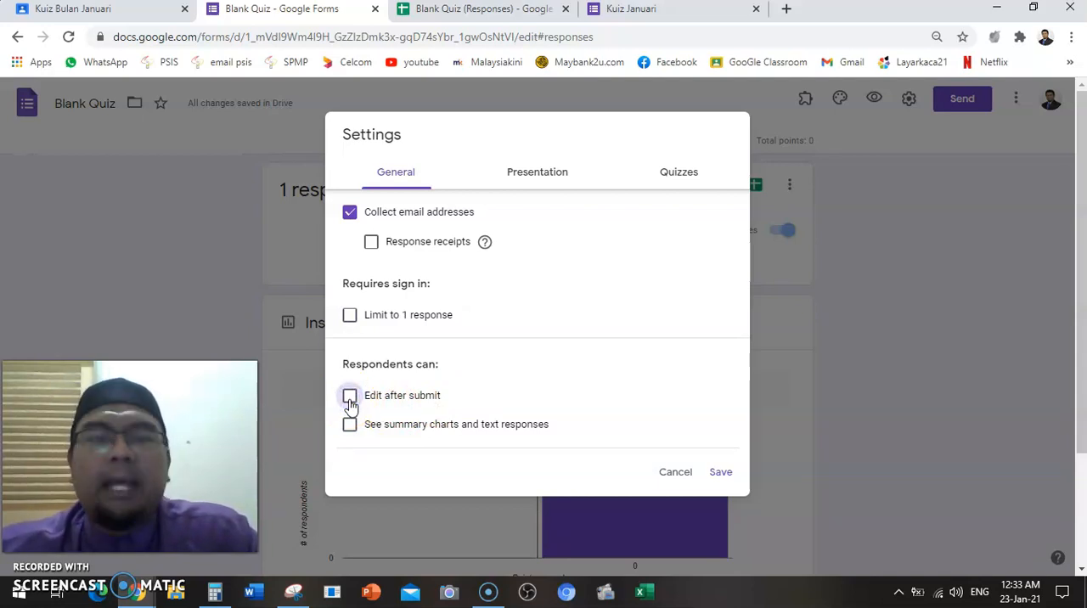
pyautogui.click(554, 174)
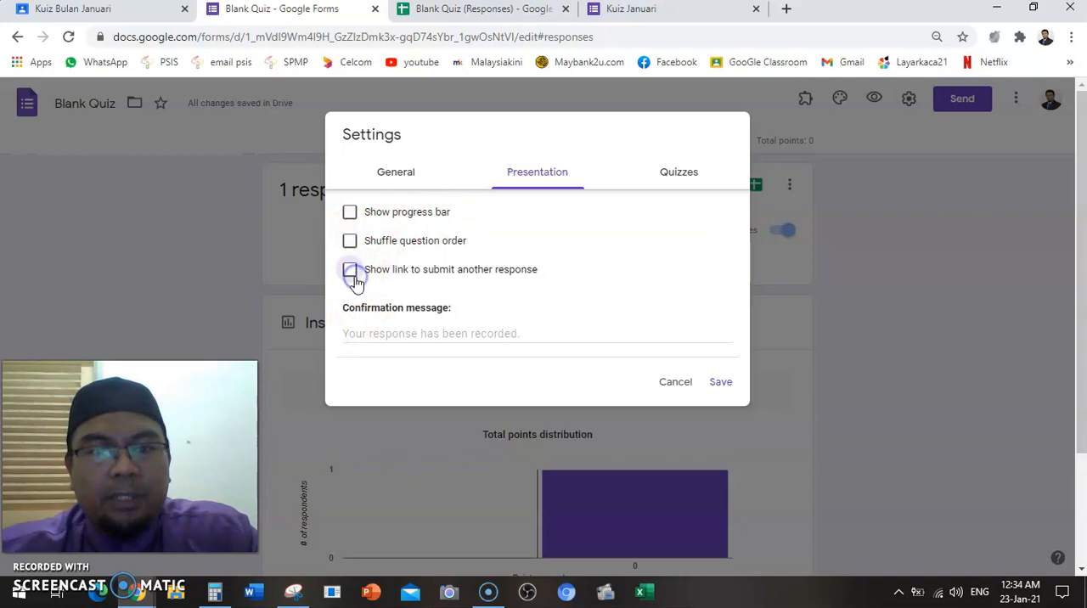
# Toggle Make this a quiz off and on again, and set the grade release to Later, after manual review
pyautogui.click(694, 187)
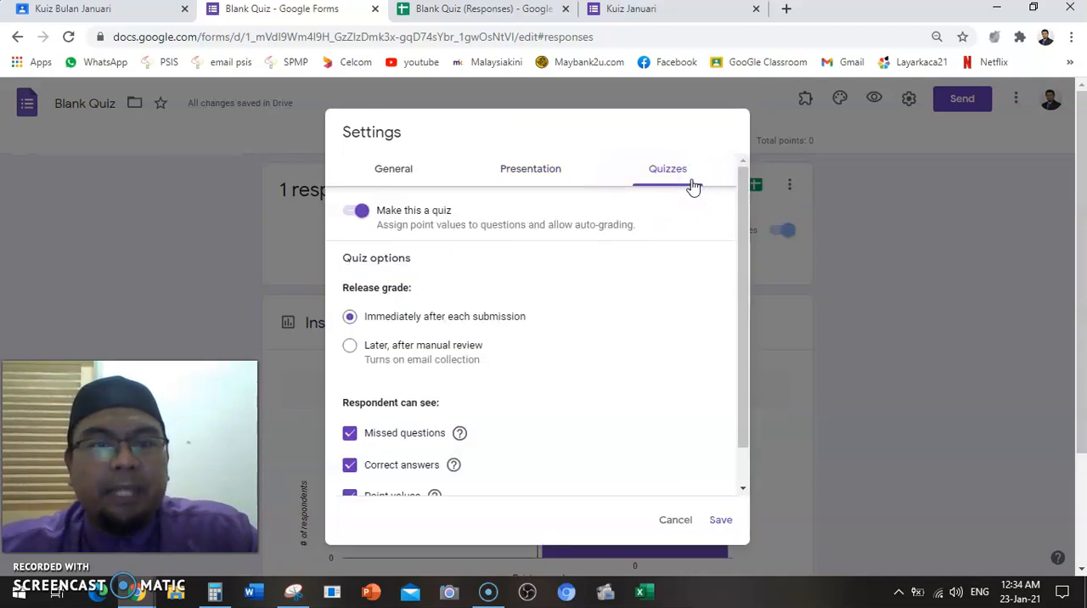
pyautogui.click(361, 214)
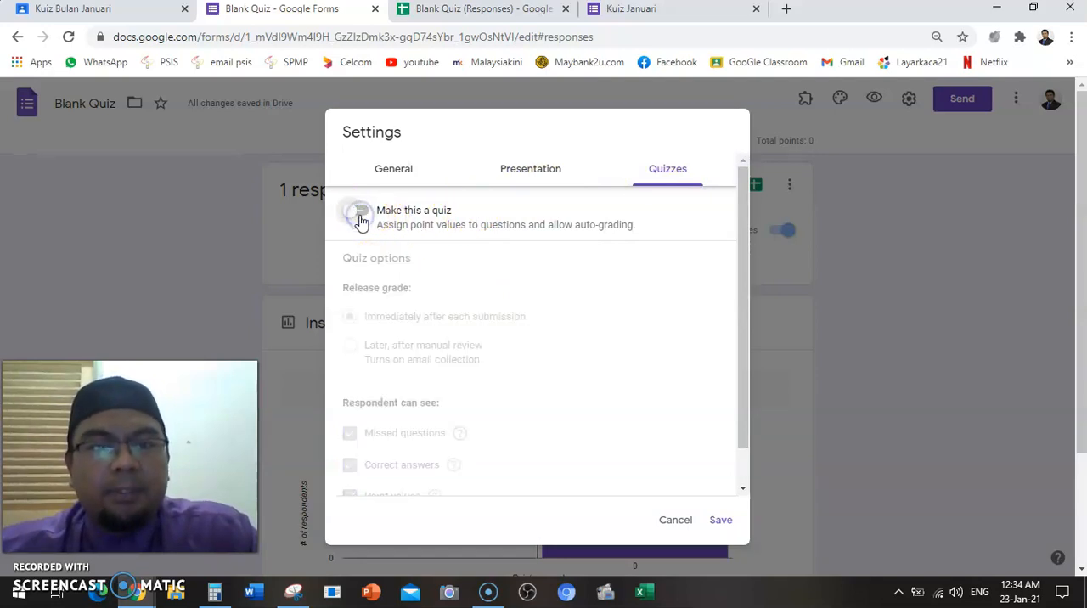
pyautogui.click(352, 218)
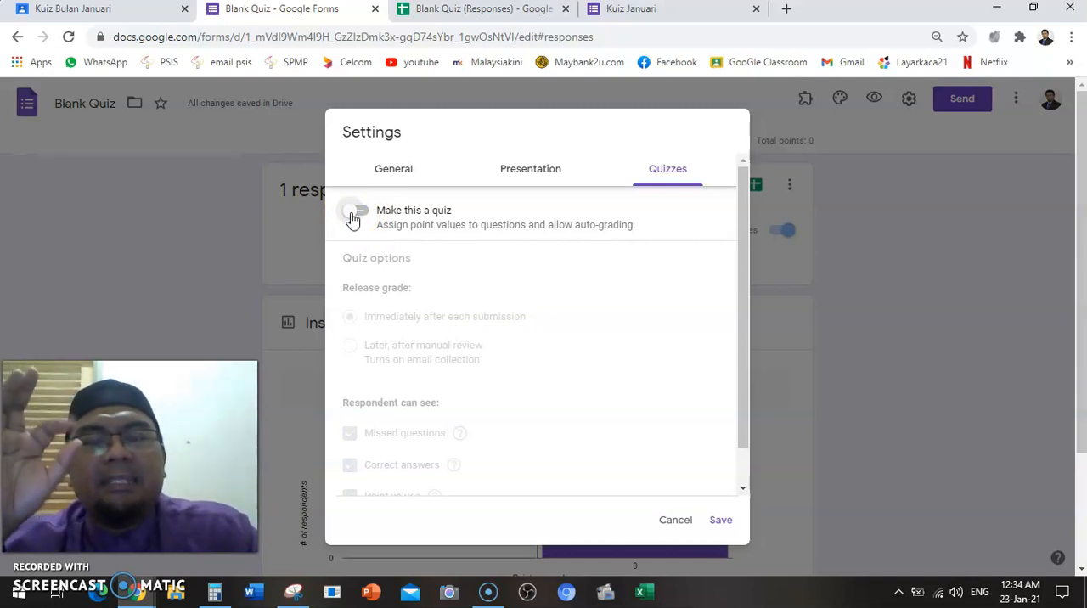
pyautogui.click(364, 215)
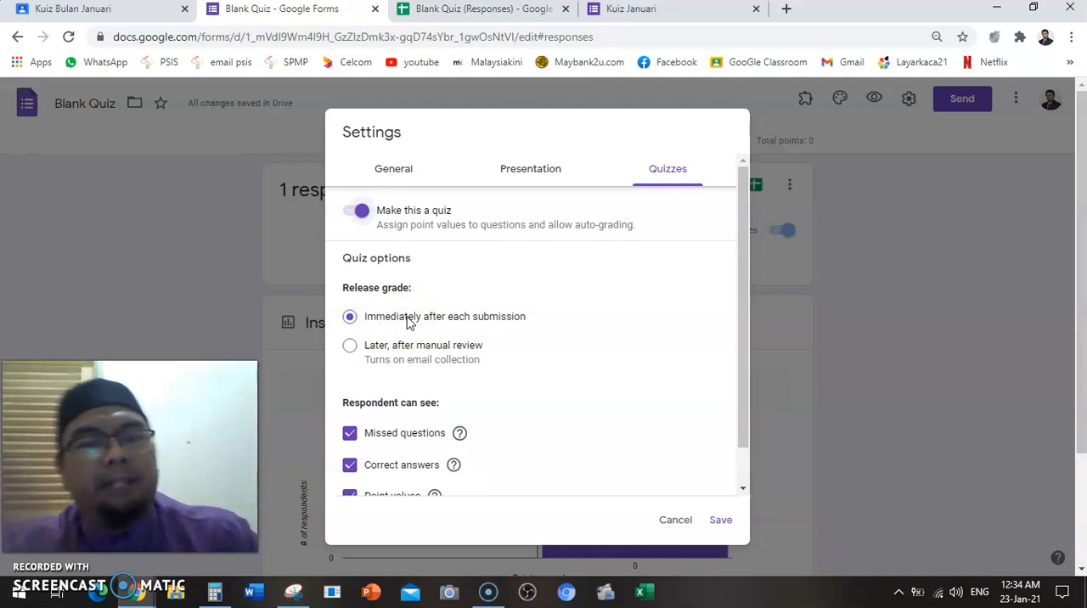
pyautogui.click(351, 347)
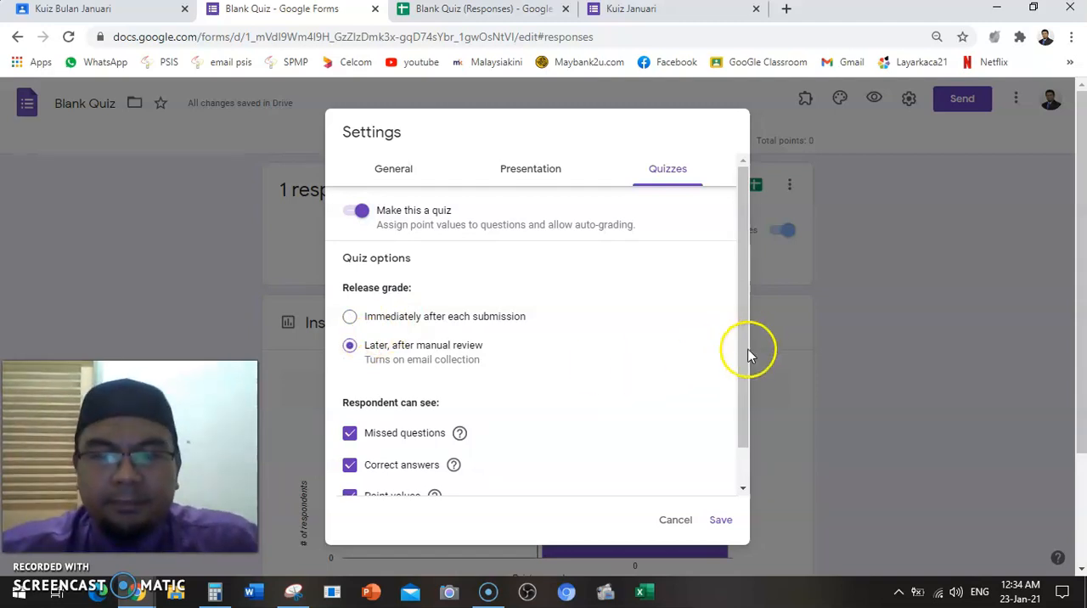
# Stop respondents from seeing missed questions and correct answers, and save the form settings
pyautogui.moveTo(748, 352); pyautogui.dragTo(741, 417)
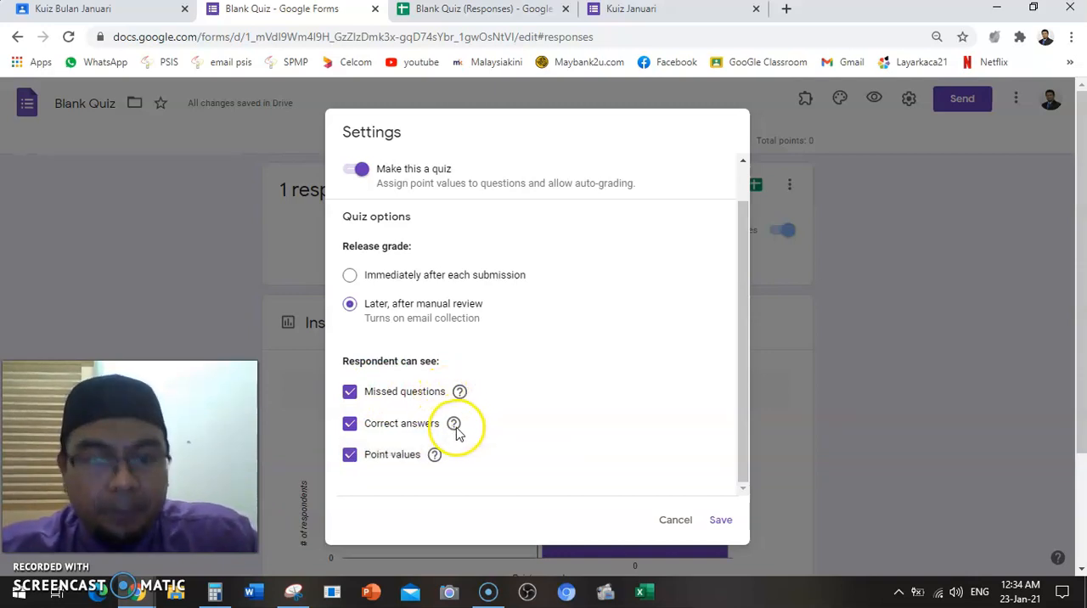
pyautogui.moveTo(440, 461)
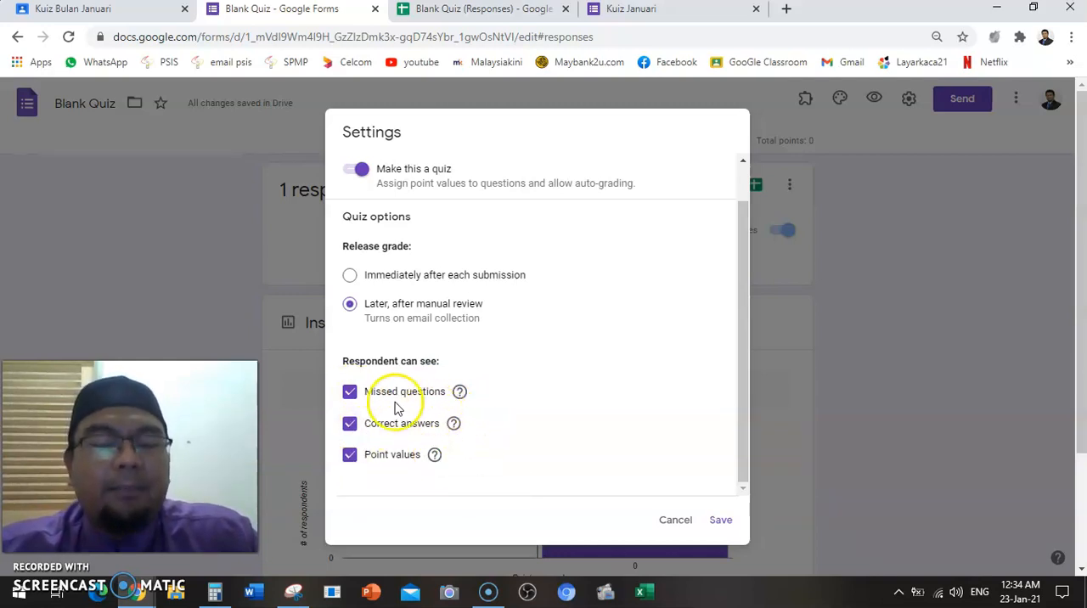
pyautogui.click(349, 391)
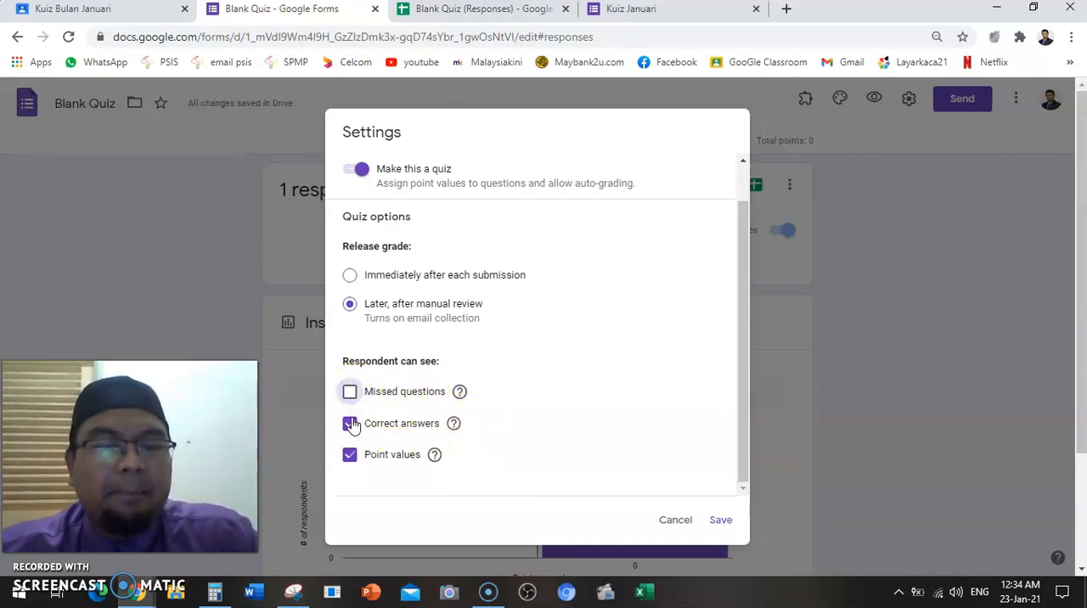
pyautogui.click(350, 424)
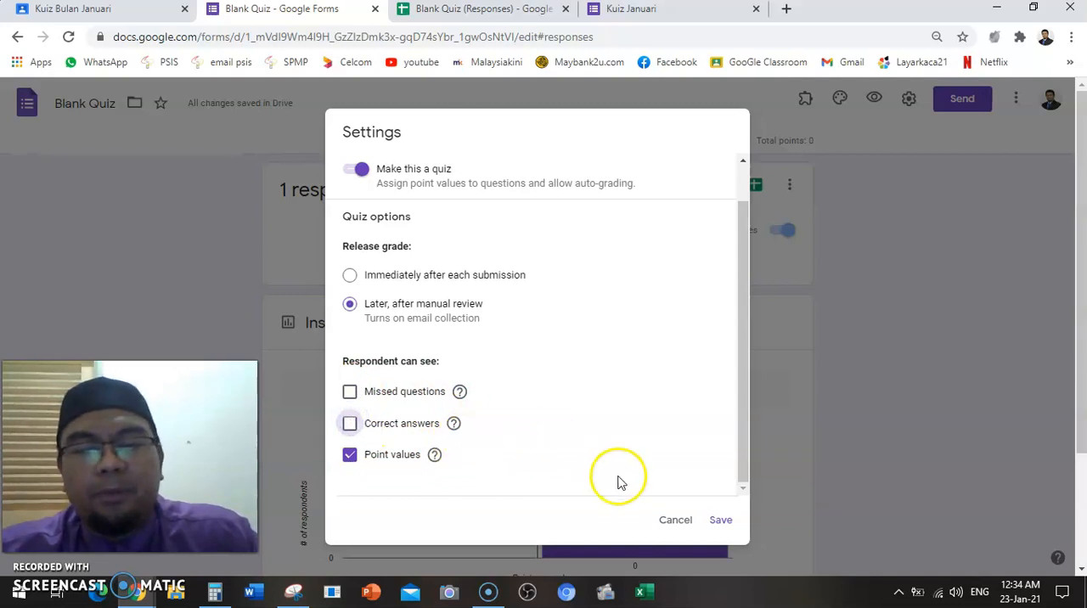
pyautogui.click(719, 519)
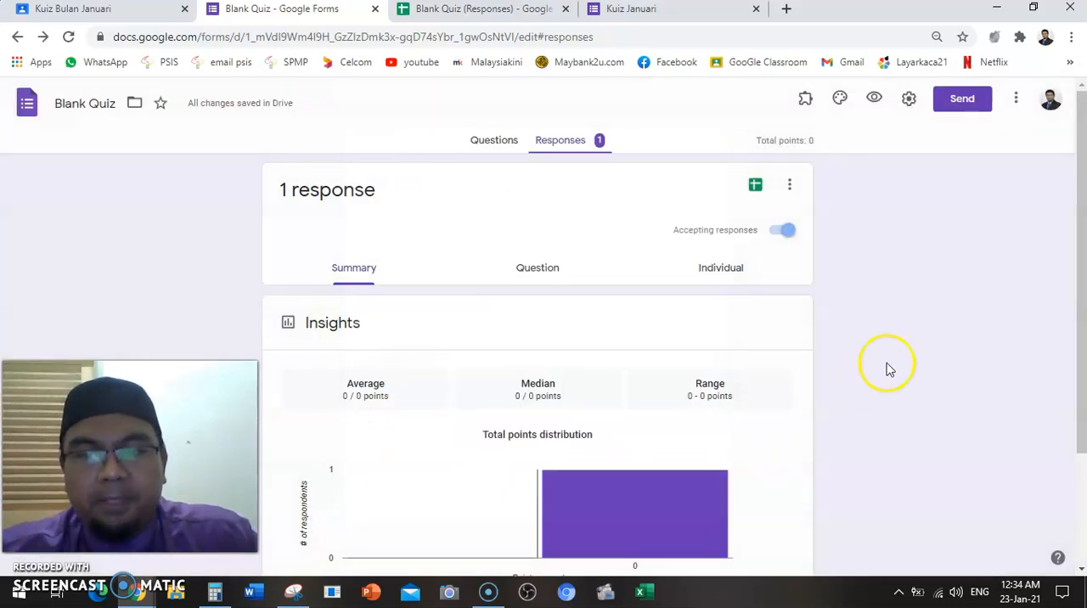
# Return to the form's questions and bring question 3, Siapakah nama Tuhan Kita?, into view
pyautogui.click(493, 142)
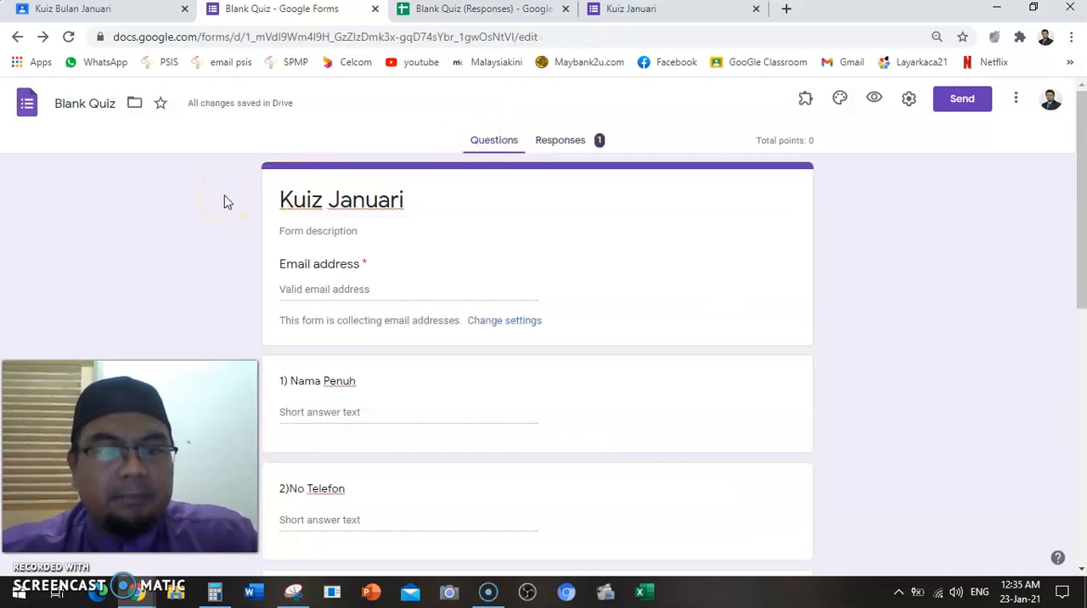
pyautogui.scroll(-3, 225, 202)
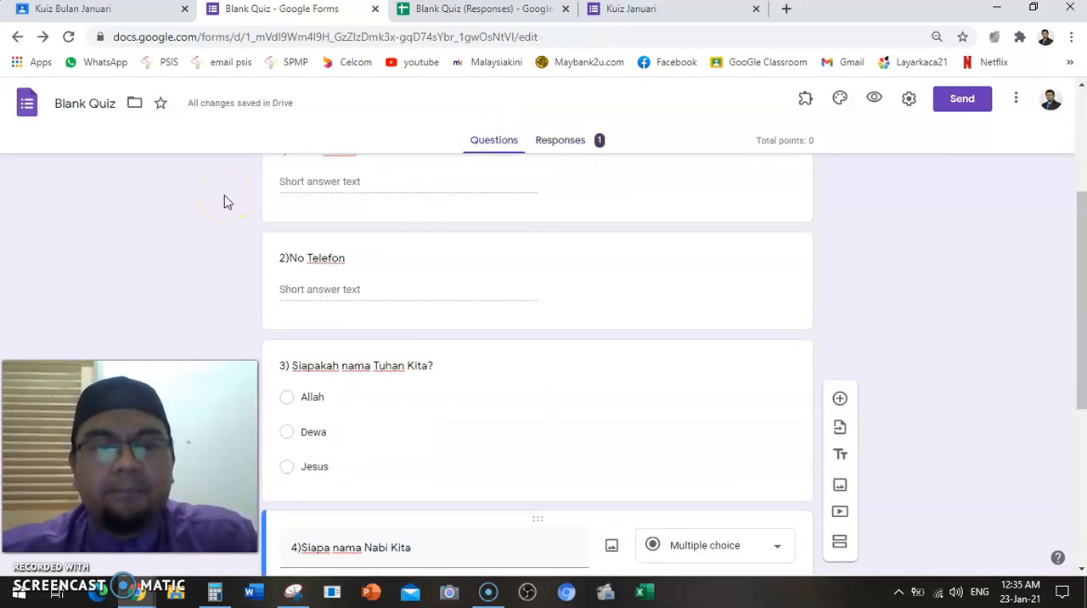
pyautogui.scroll(-2, 225, 202)
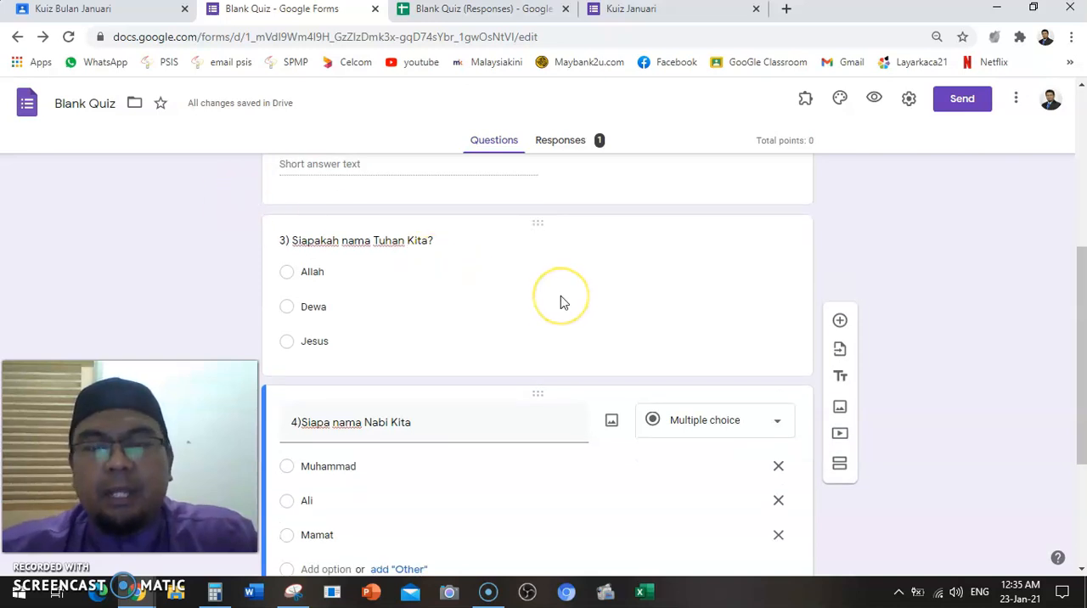